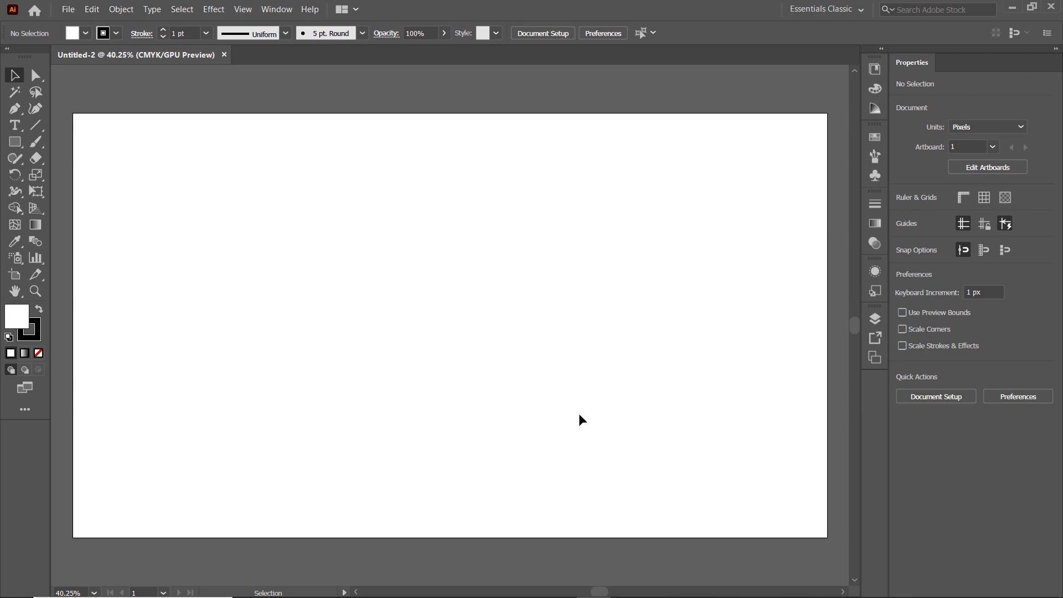
Add a point text object reading "beyond" near the middle of the artboard
{"action": "left_click", "coordinate": [15, 127]}
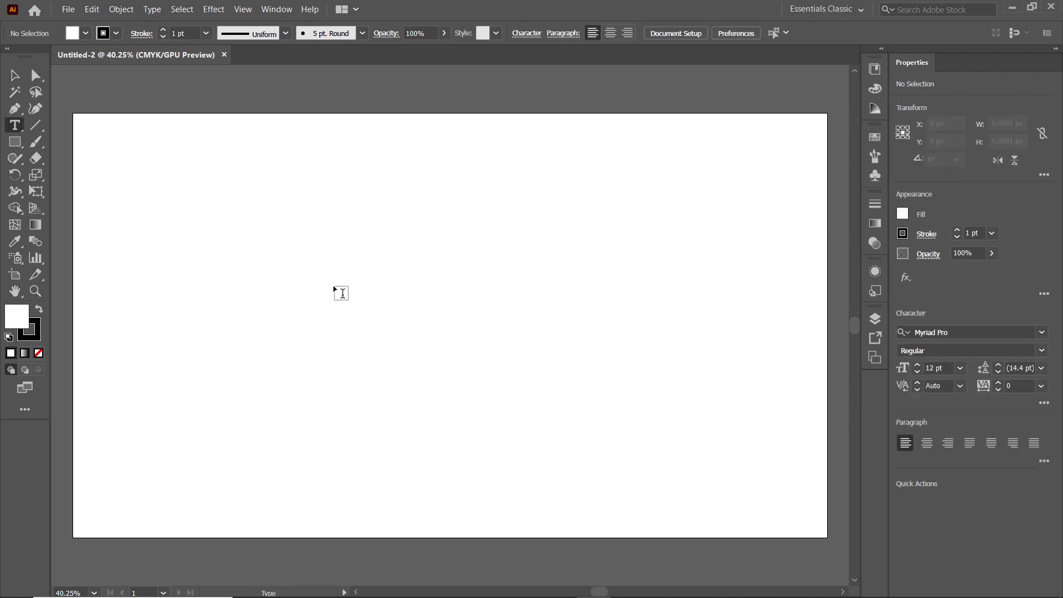
{"action": "left_click", "coordinate": [334, 308]}
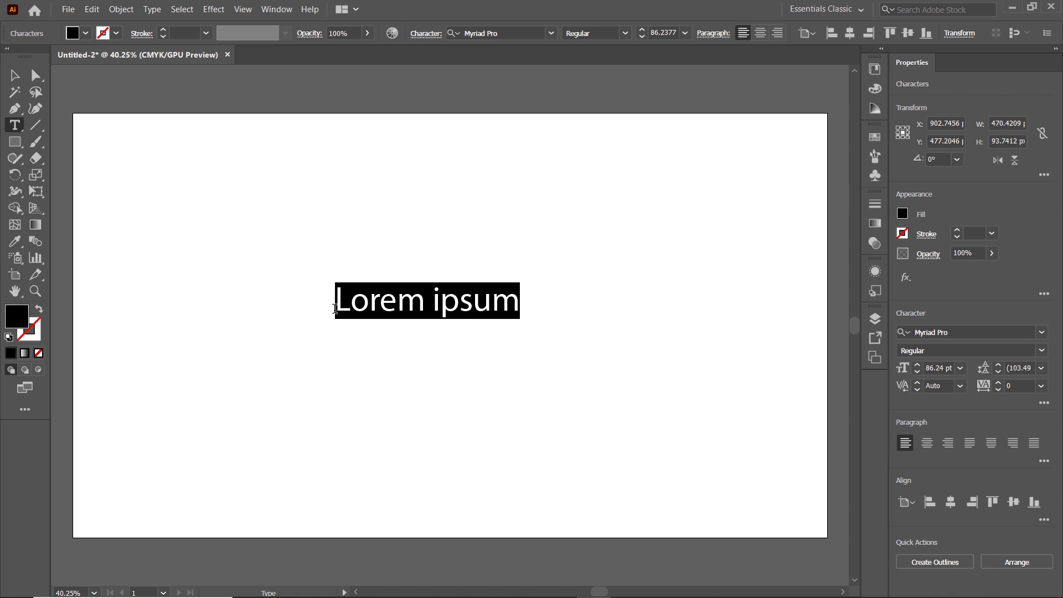
{"action": "type", "text": "beyond"}
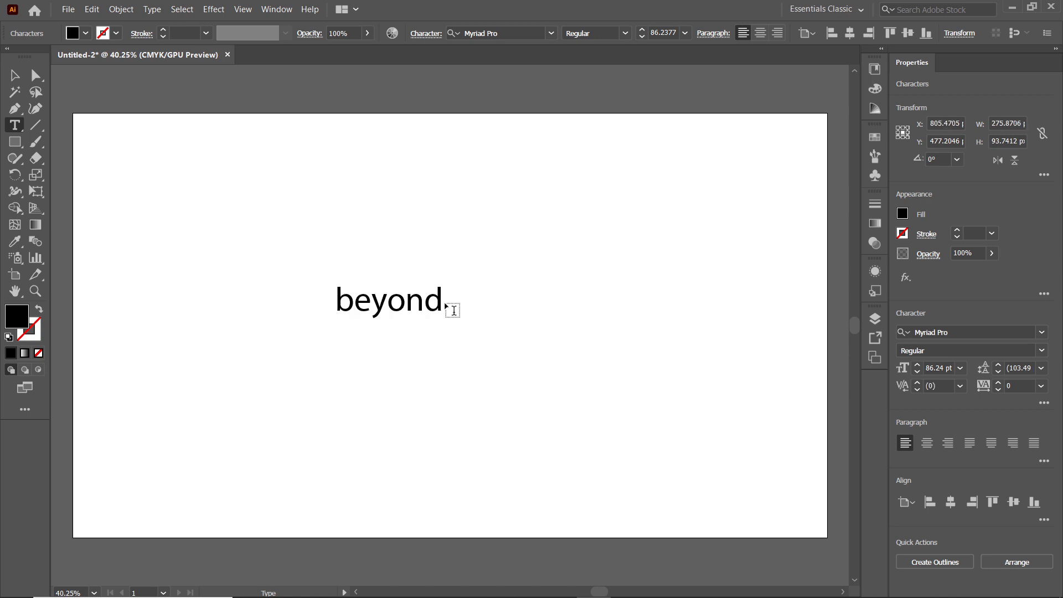
Set the font of the word "beyond" to Playfair Display Regular
{"action": "left_click_drag", "start_coordinate": [451, 309], "coordinate": [290, 297]}
{"action": "left_click", "coordinate": [487, 34]}
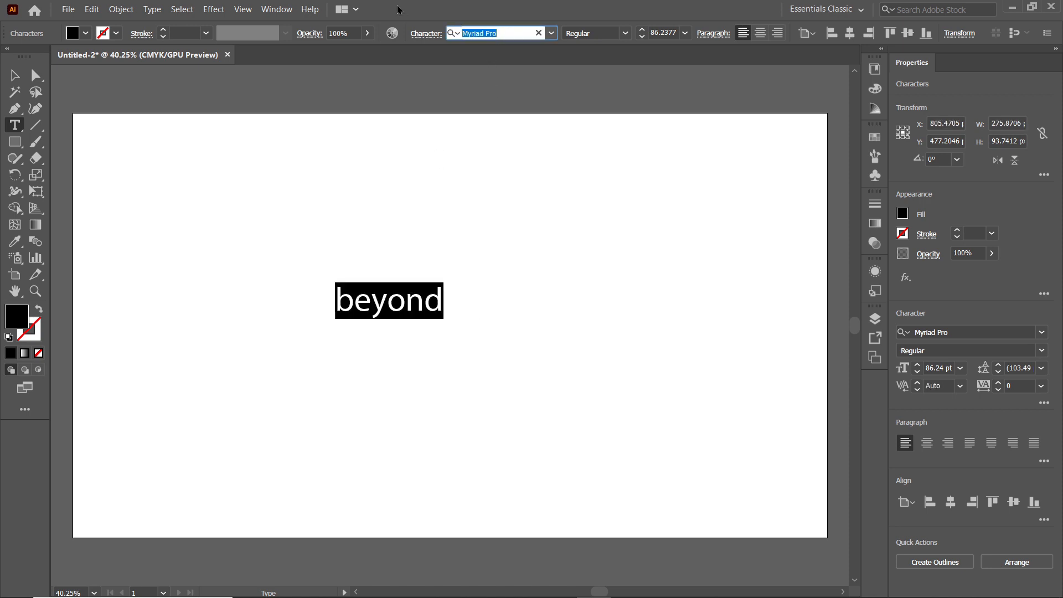
{"action": "type", "text": "playfai"}
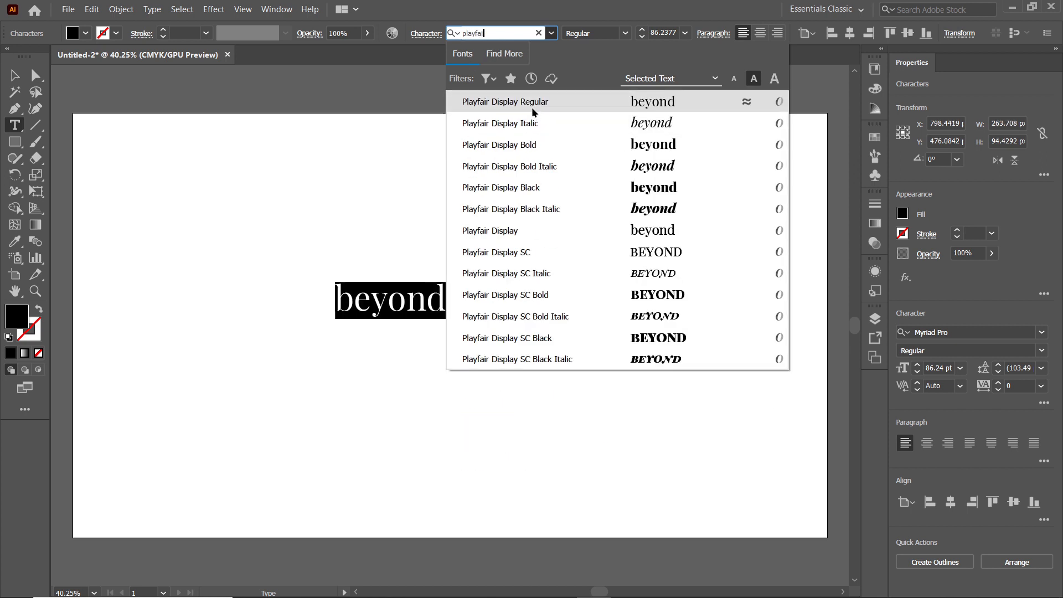
{"action": "type", "text": "r"}
{"action": "key", "text": "Return"}
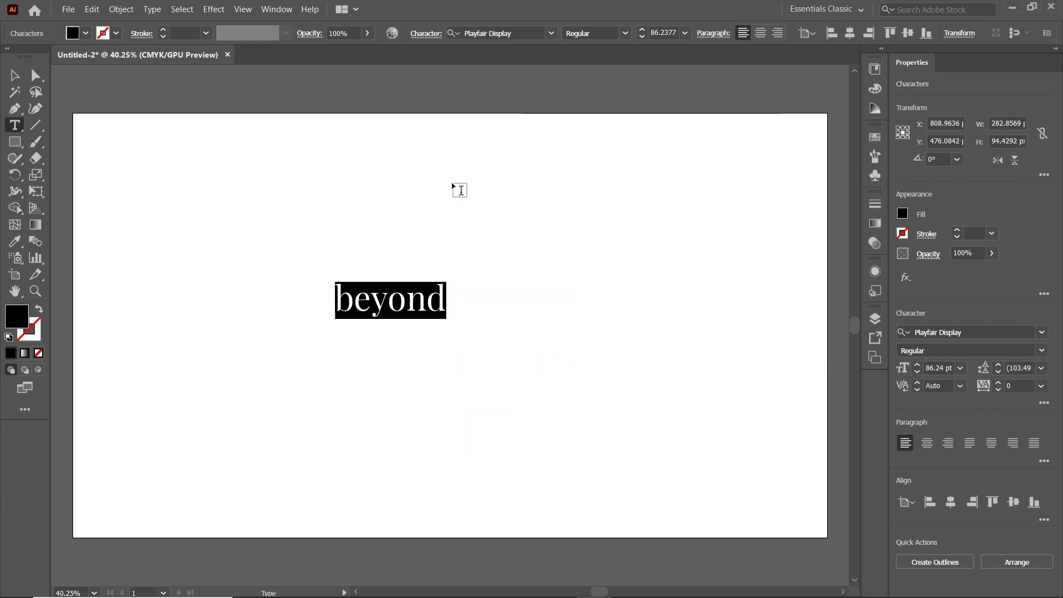
Enlarge the word "beyond" to about 298 pt and move it toward the centre of the artboard
{"action": "key", "text": "Escape"}
{"action": "left_click_drag", "start_coordinate": [447, 319], "coordinate": [725, 514]}
{"action": "left_click_drag", "start_coordinate": [570, 360], "coordinate": [524, 344]}
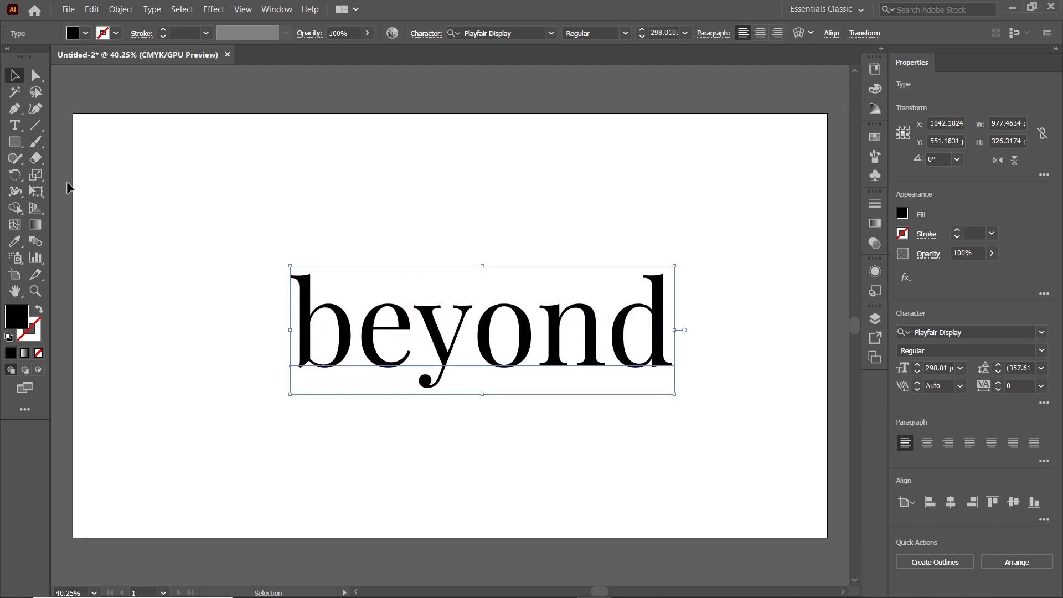
Set the tracking of all the letters in "beyond" to -30
{"action": "left_click", "coordinate": [15, 125]}
{"action": "left_click_drag", "start_coordinate": [316, 326], "coordinate": [728, 320]}
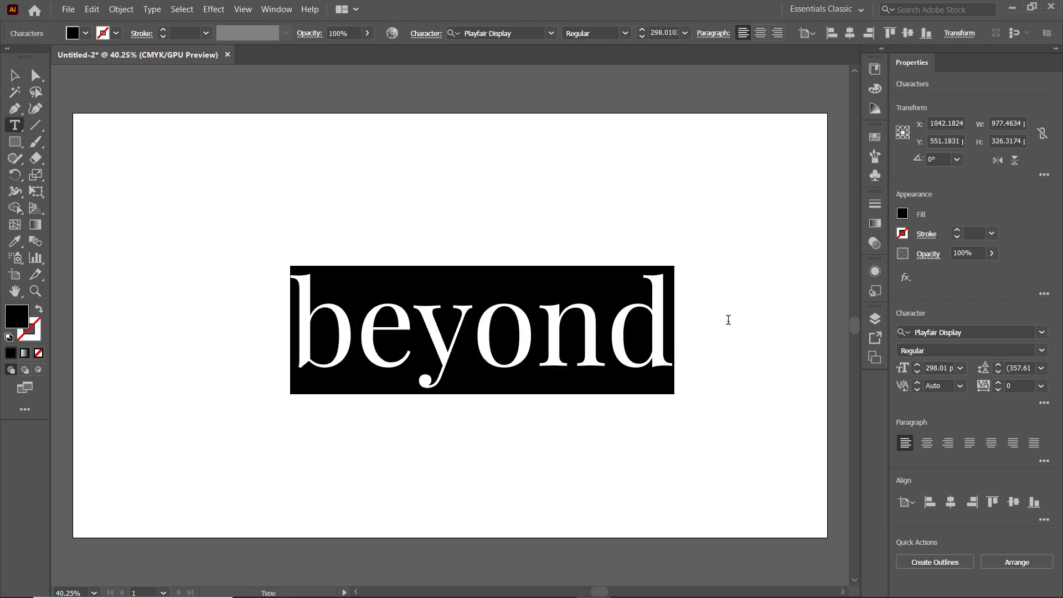
{"action": "left_click", "coordinate": [425, 37]}
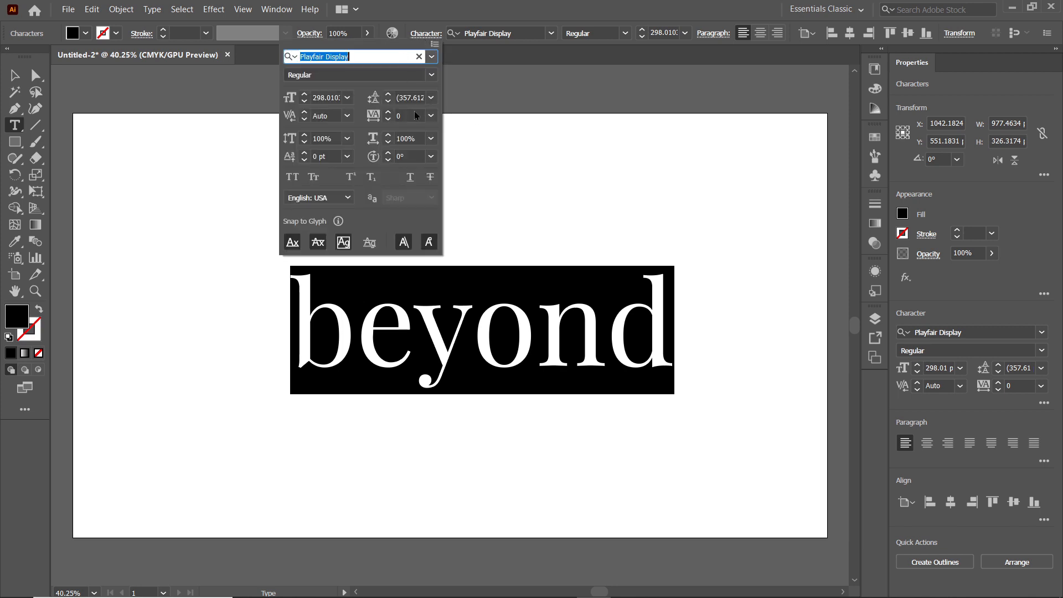
{"action": "left_click", "coordinate": [396, 114]}
{"action": "type", "text": "-"}
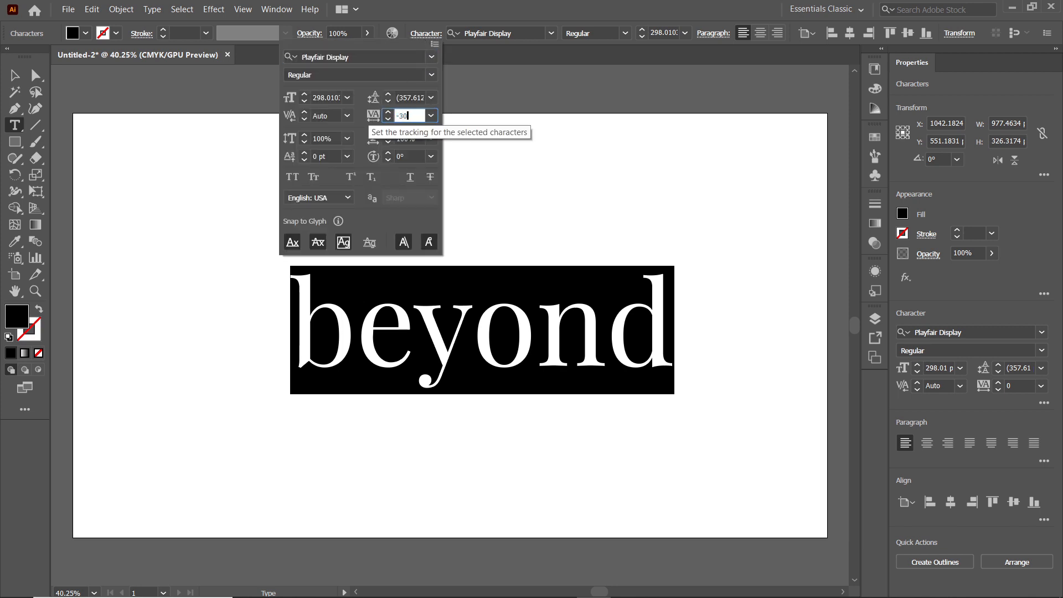
{"action": "type", "text": "30"}
{"action": "key", "text": "Return"}
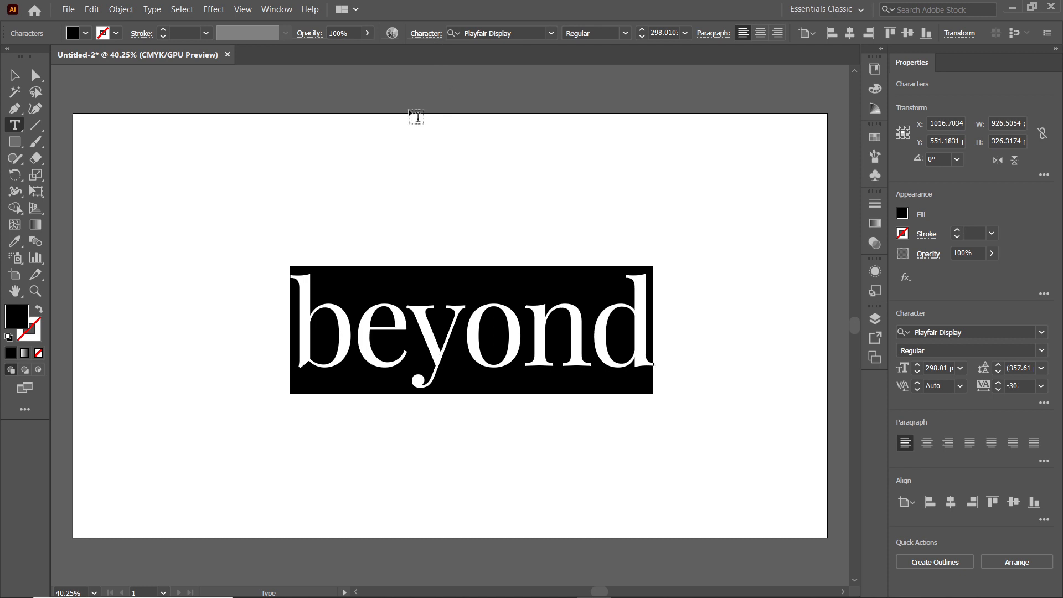
Convert the word "beyond" to outlines and ungroup it into separate letters
{"action": "left_click", "coordinate": [23, 73]}
{"action": "left_click", "coordinate": [154, 10]}
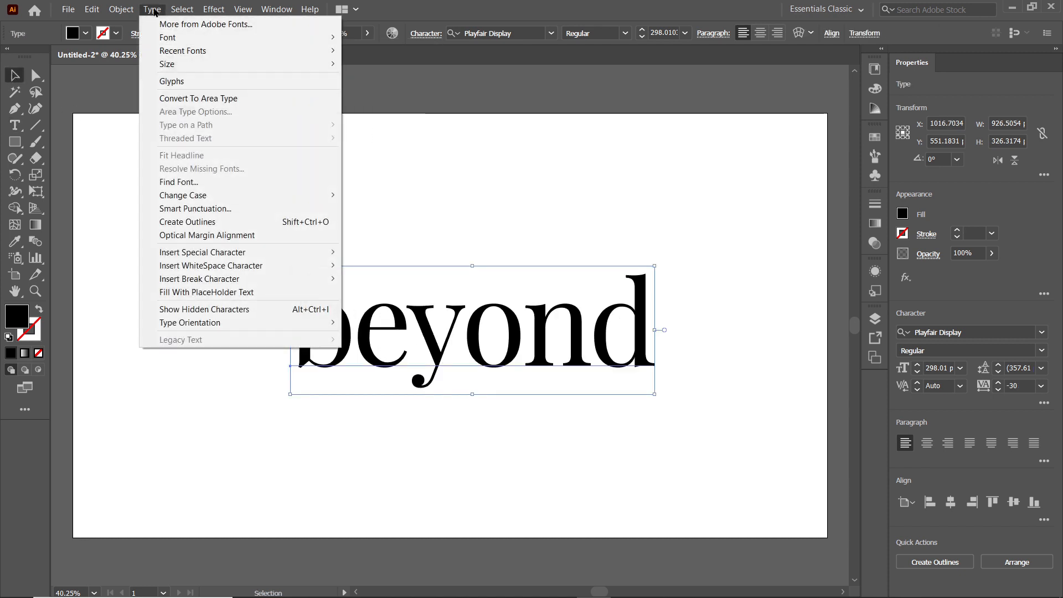
{"action": "left_click", "coordinate": [212, 222]}
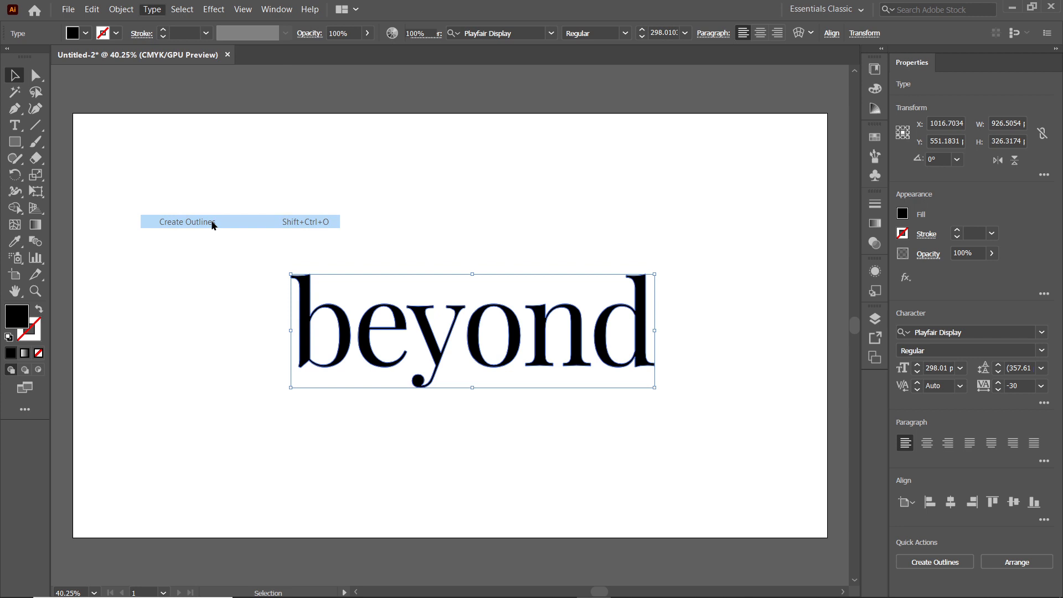
{"action": "right_click", "coordinate": [409, 311]}
{"action": "left_click", "coordinate": [468, 412]}
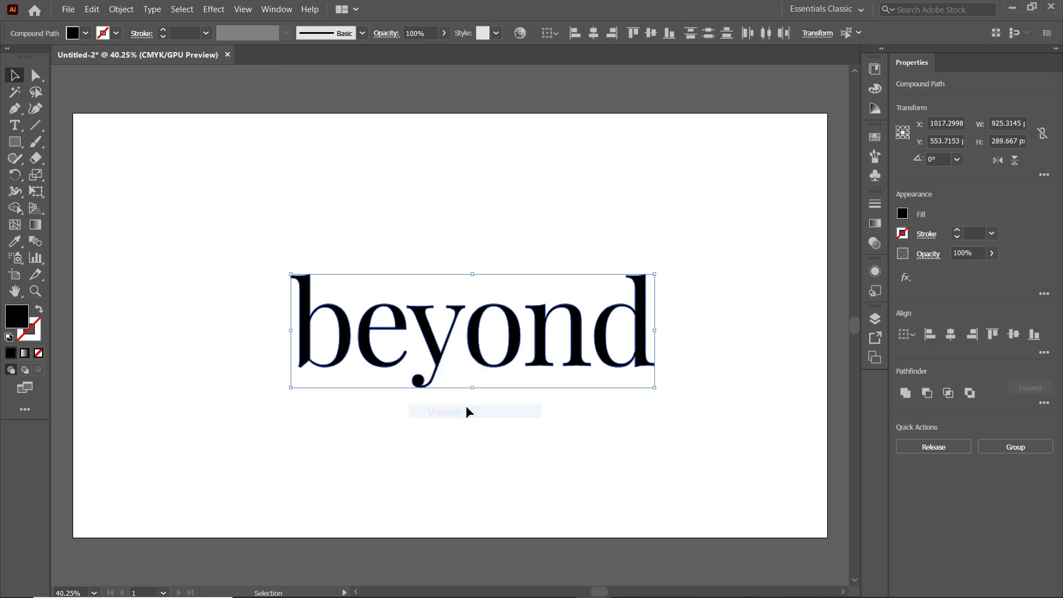
{"action": "left_click", "coordinate": [478, 411]}
Draw a closed diamond shape with the Pen tool covering the curled tail of the letter y
{"action": "left_click", "coordinate": [15, 109]}
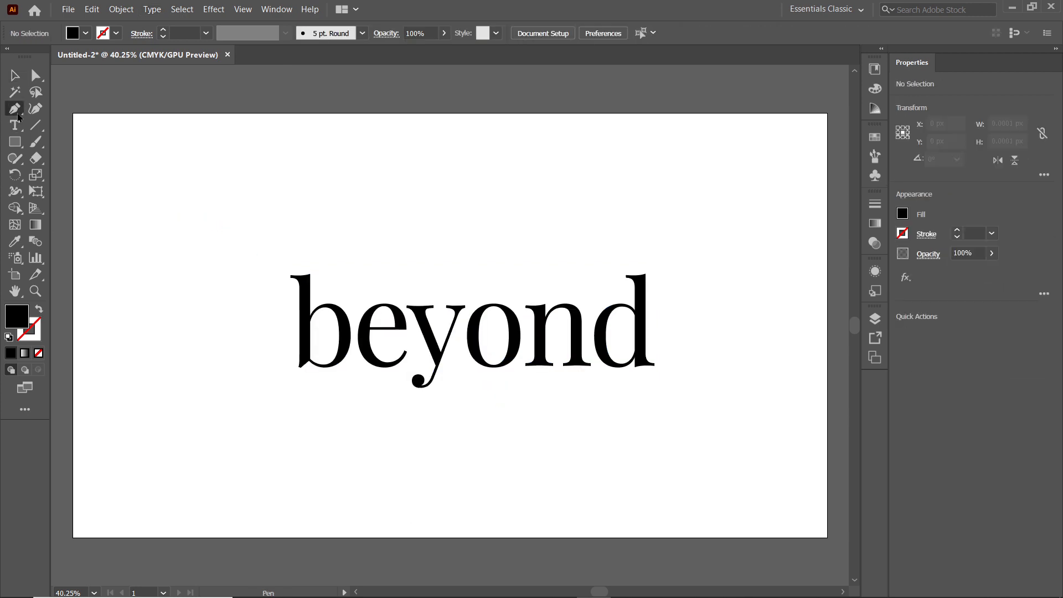
{"action": "left_click", "coordinate": [421, 357]}
{"action": "left_click", "coordinate": [456, 387]}
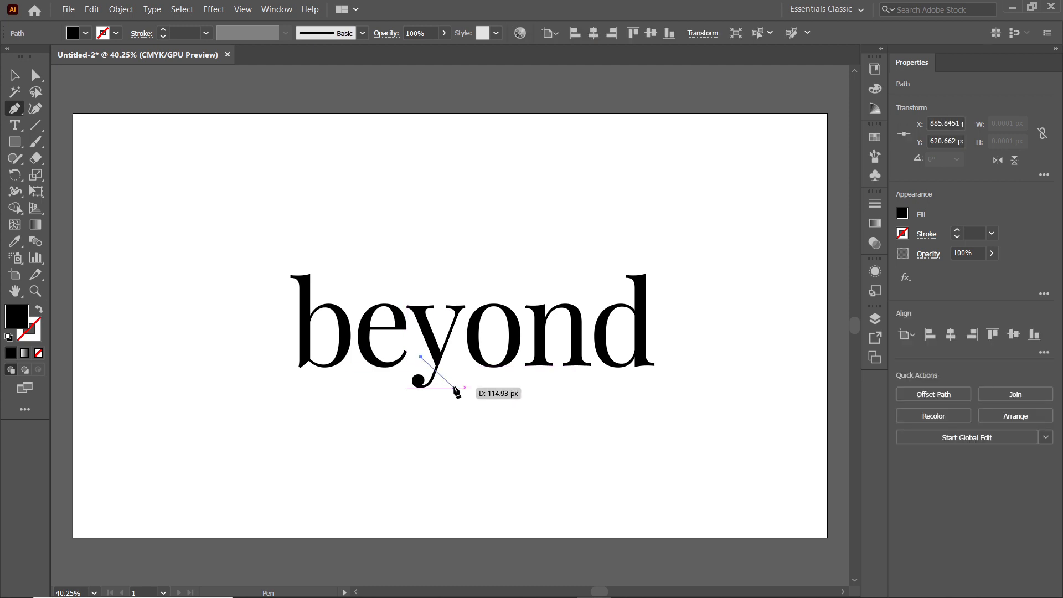
{"action": "left_click", "coordinate": [424, 415]}
{"action": "left_click", "coordinate": [391, 388]}
{"action": "left_click", "coordinate": [421, 357]}
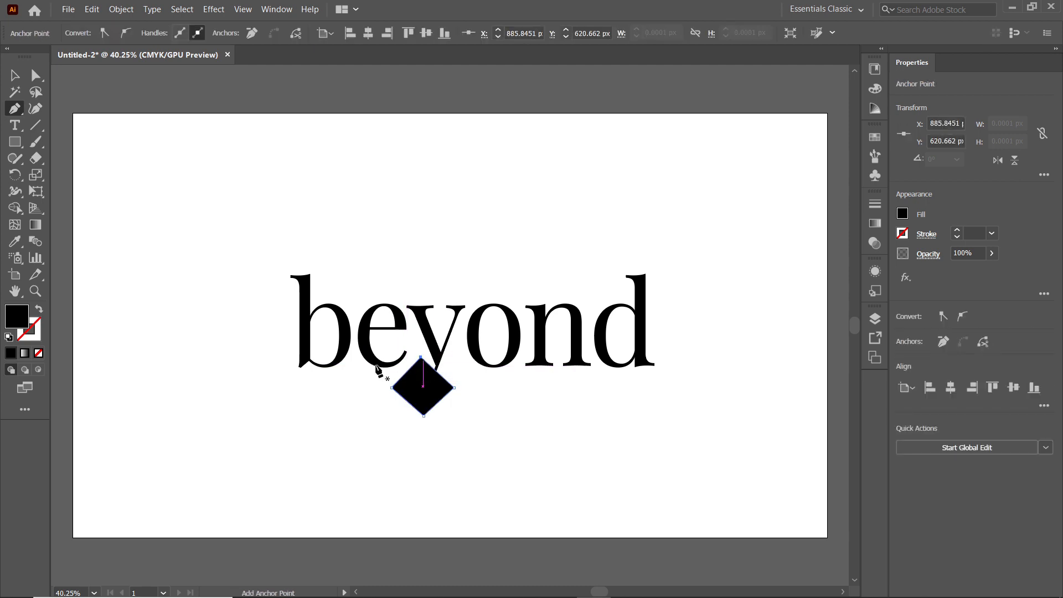
Cut the tail off the letter y by subtracting the diamond from it with Pathfinder Minus Front
{"action": "key", "text": "v"}
{"action": "left_click_drag", "start_coordinate": [427, 280], "coordinate": [447, 406]}
{"action": "left_click", "coordinate": [275, 11]}
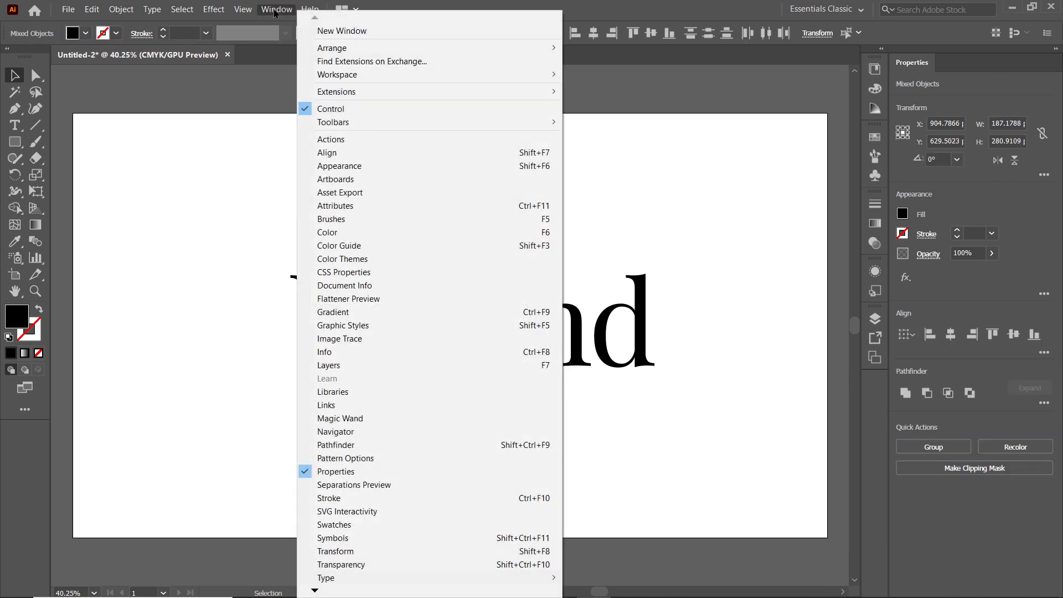
{"action": "left_click", "coordinate": [350, 446]}
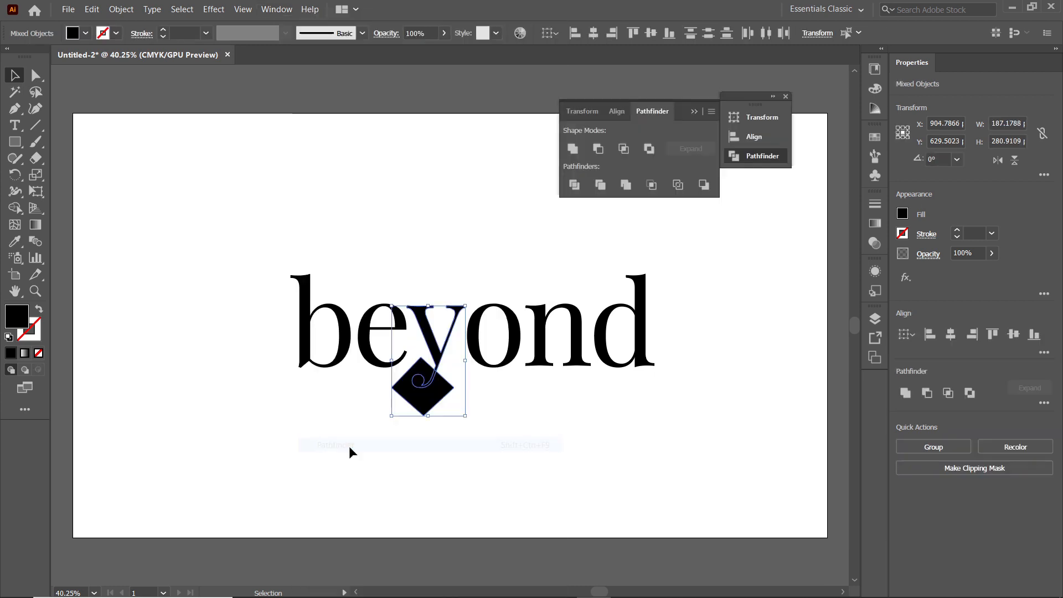
{"action": "left_click", "coordinate": [598, 149]}
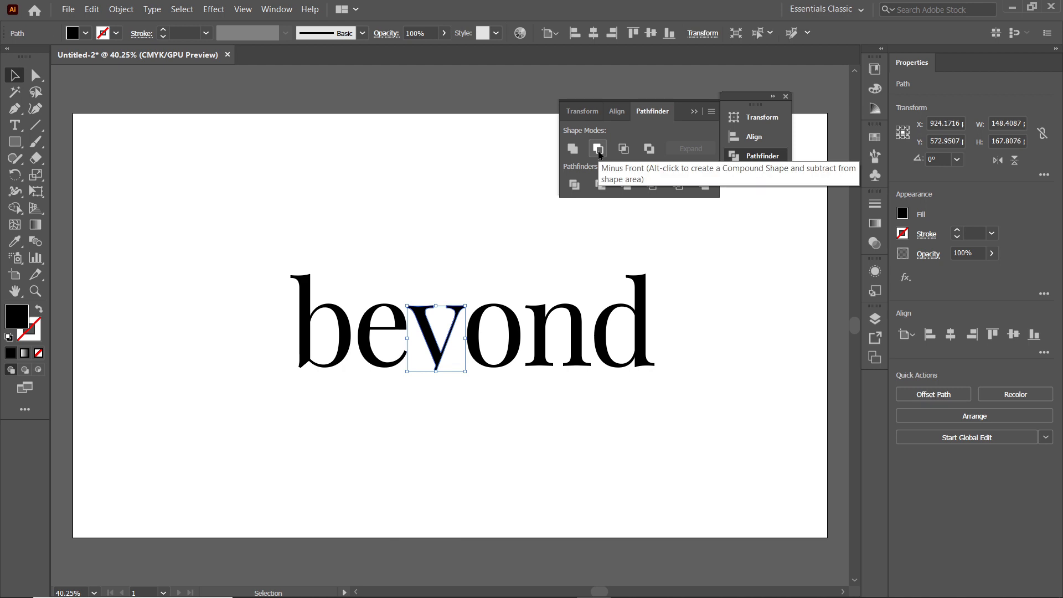
{"action": "left_click", "coordinate": [694, 112]}
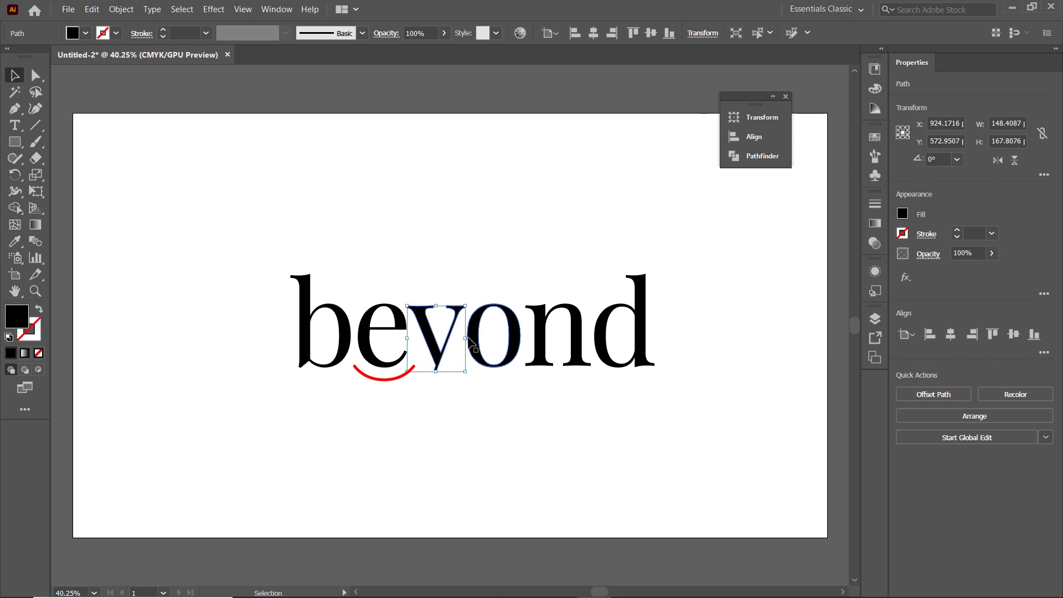
Lower the opacity of all the letters to 49%
{"action": "left_click_drag", "start_coordinate": [231, 237], "coordinate": [672, 375]}
{"action": "left_click", "coordinate": [991, 253]}
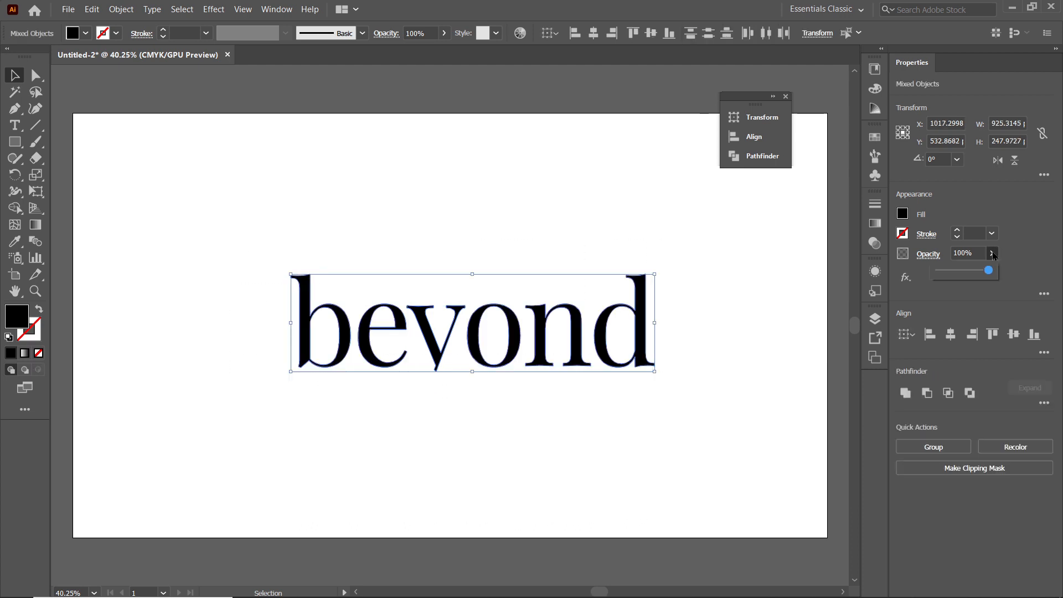
{"action": "left_click_drag", "start_coordinate": [969, 271], "coordinate": [964, 271]}
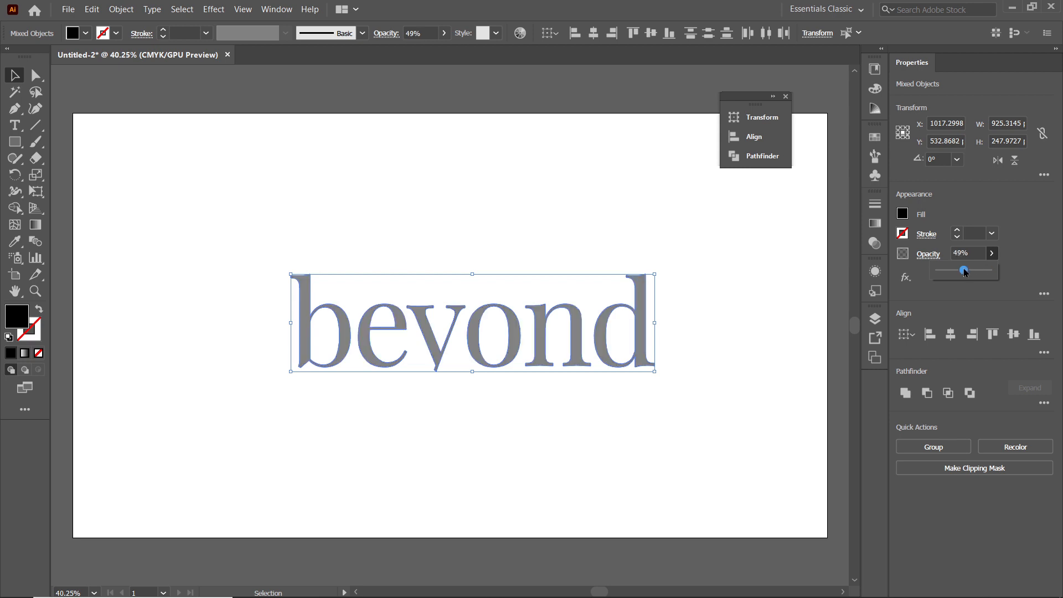
Duplicate the letter e in place and fill the copy with CMYK Red
{"action": "key", "text": "z"}
{"action": "left_click", "coordinate": [421, 354]}
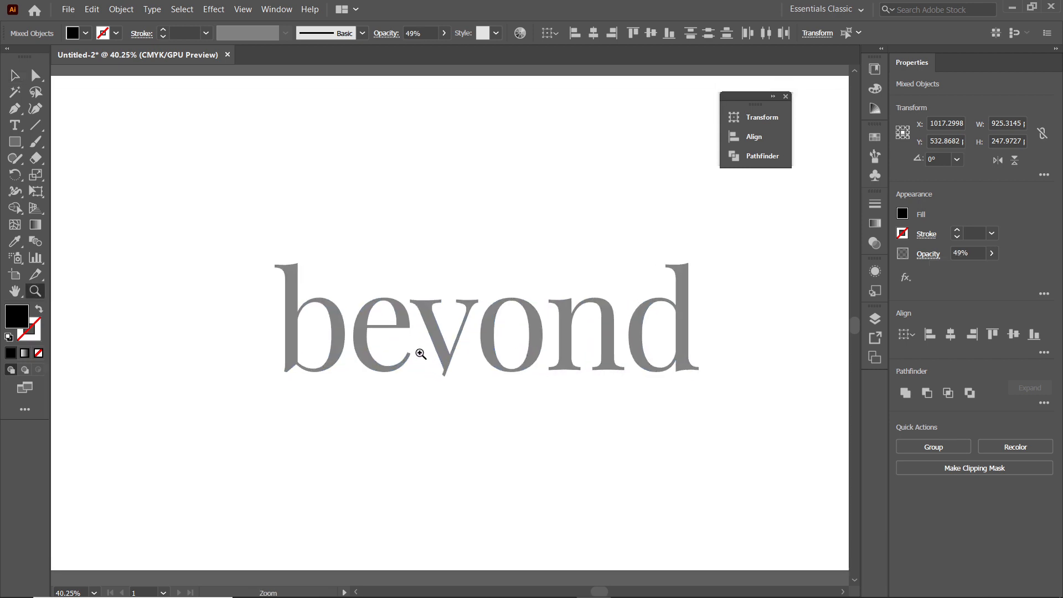
{"action": "left_click_drag", "start_coordinate": [421, 353], "coordinate": [581, 387]}
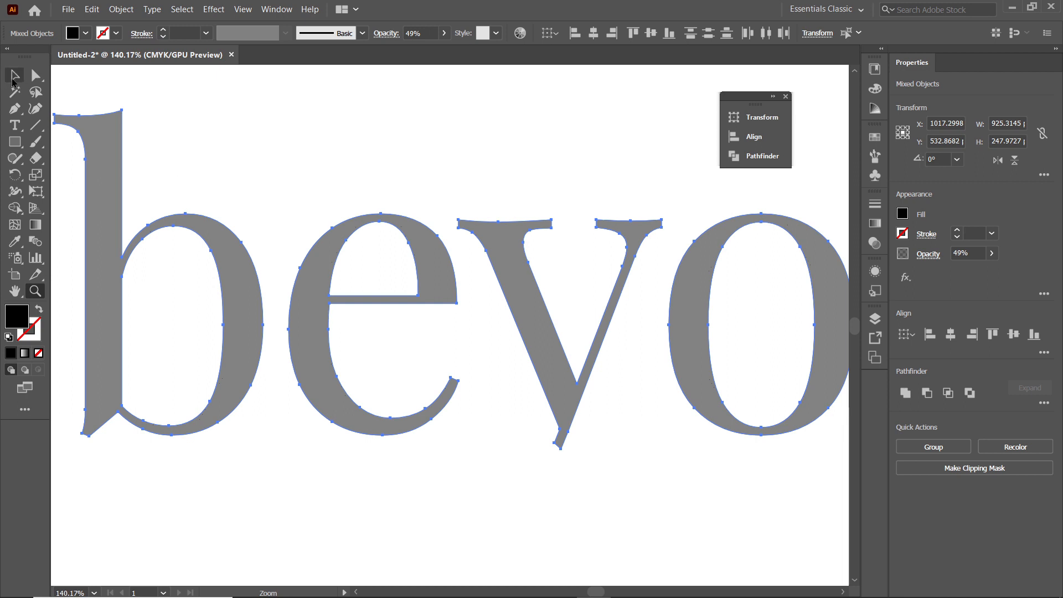
{"action": "left_click", "coordinate": [13, 79]}
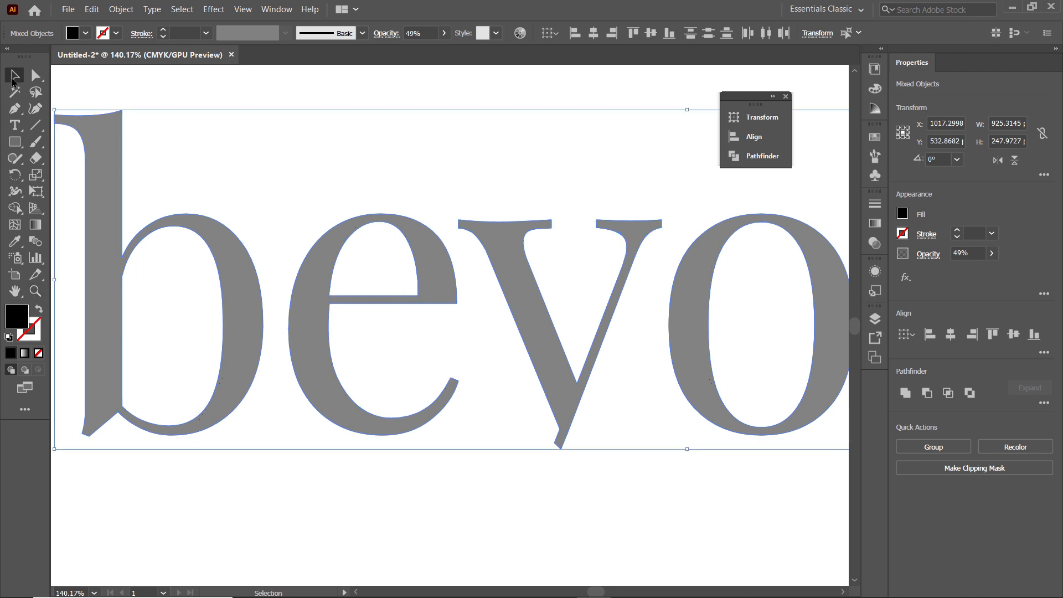
{"action": "left_click", "coordinate": [371, 169]}
{"action": "left_click", "coordinate": [332, 238]}
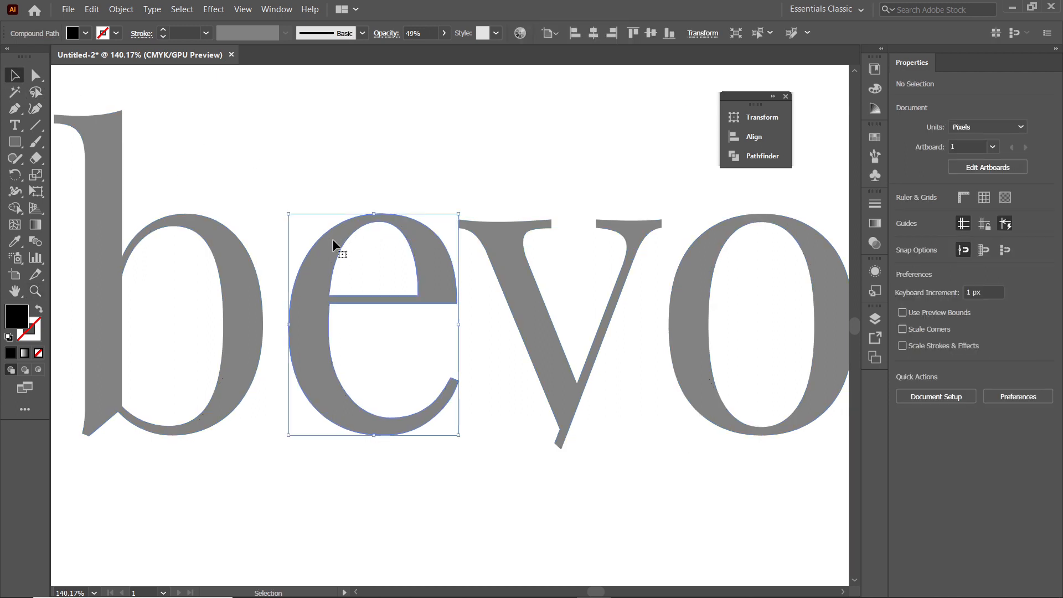
{"action": "left_click", "coordinate": [92, 9]}
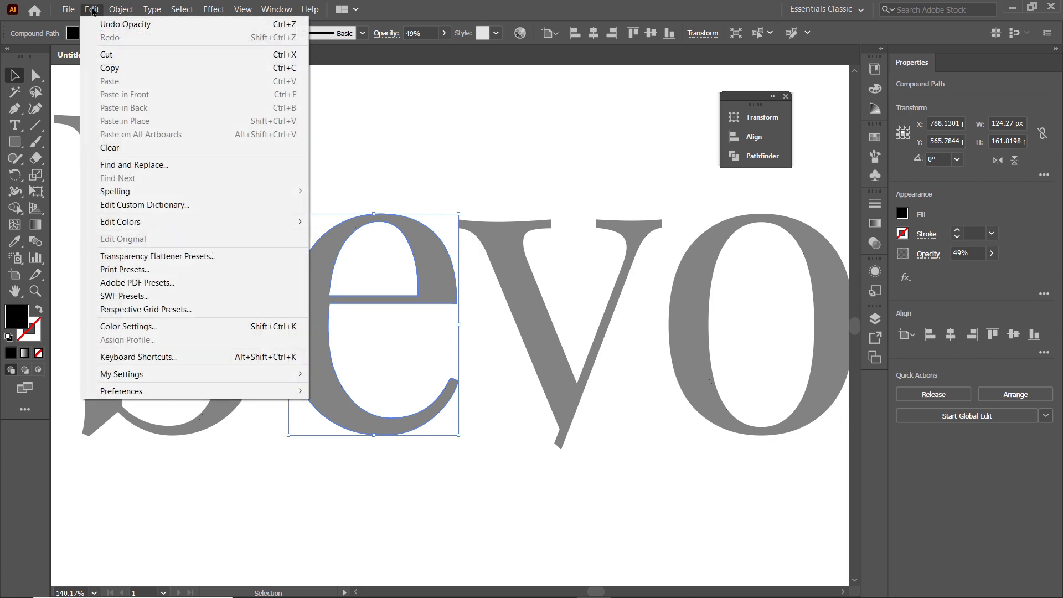
{"action": "left_click", "coordinate": [110, 69]}
{"action": "left_click", "coordinate": [91, 10]}
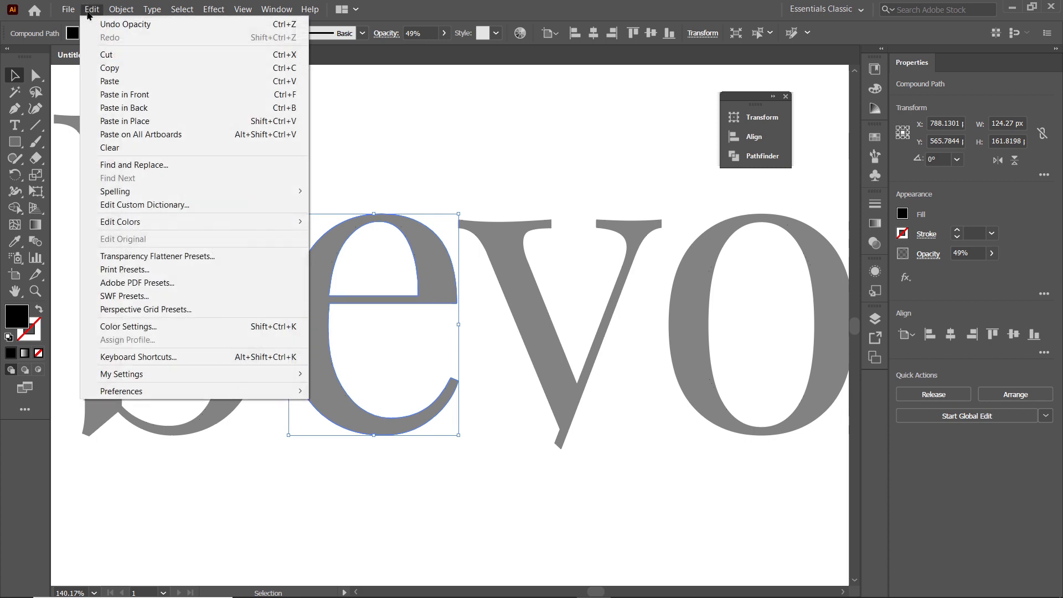
{"action": "left_click", "coordinate": [120, 121]}
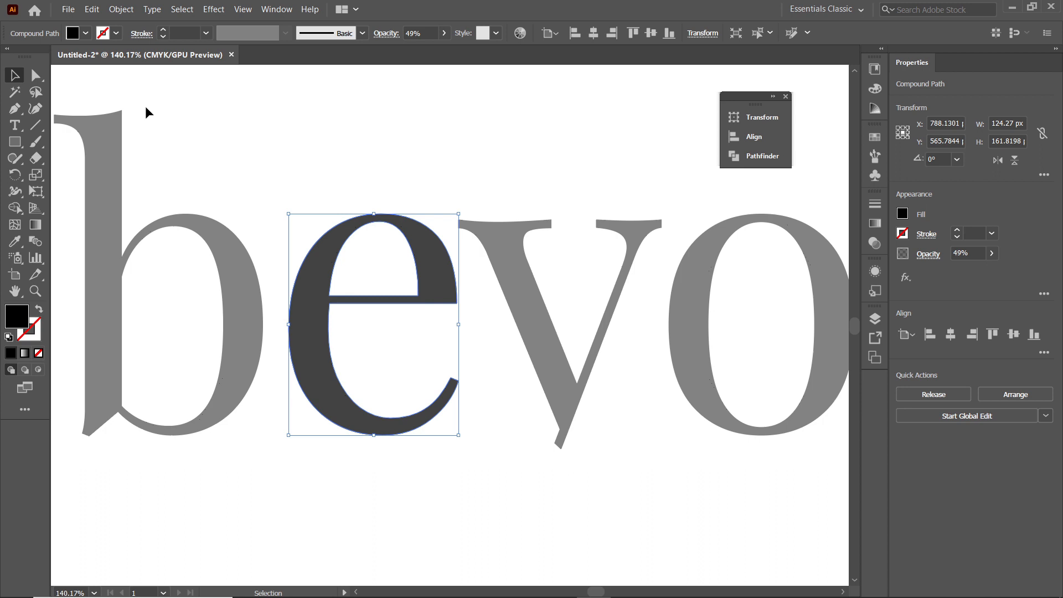
{"action": "left_click", "coordinate": [86, 33]}
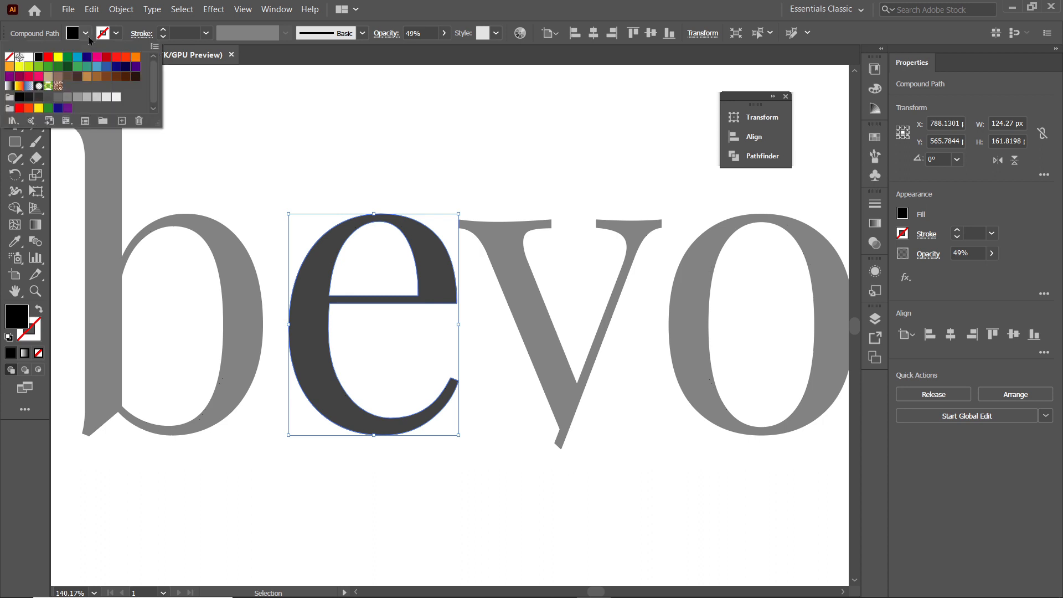
{"action": "left_click", "coordinate": [49, 58]}
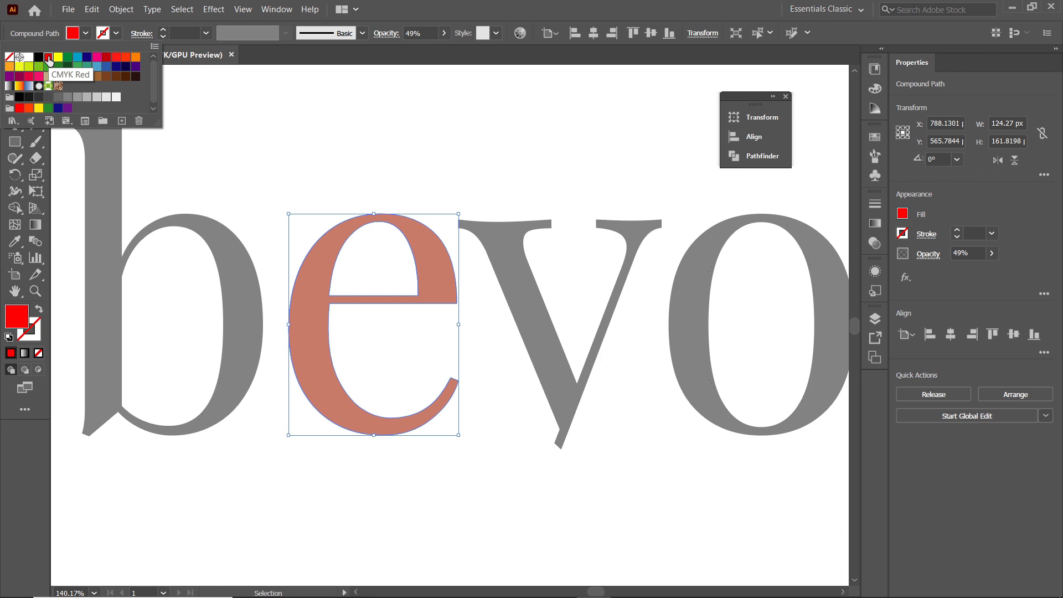
Reflect the red copy of the e across the vertical axis
{"action": "left_click", "coordinate": [15, 174]}
{"action": "left_click", "coordinate": [14, 174]}
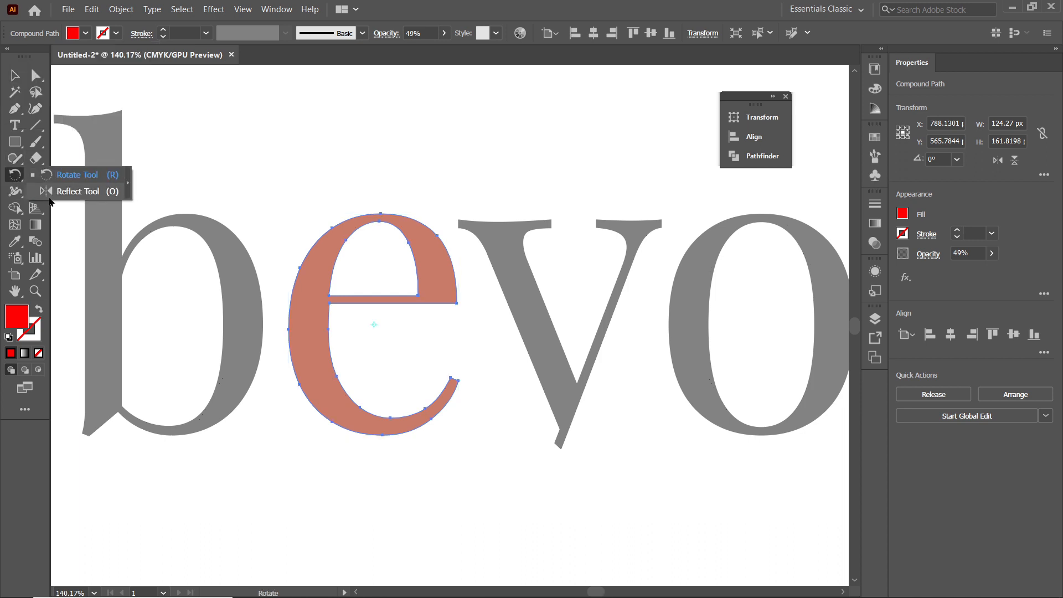
{"action": "left_click", "coordinate": [49, 194]}
{"action": "double_click", "coordinate": [15, 175]}
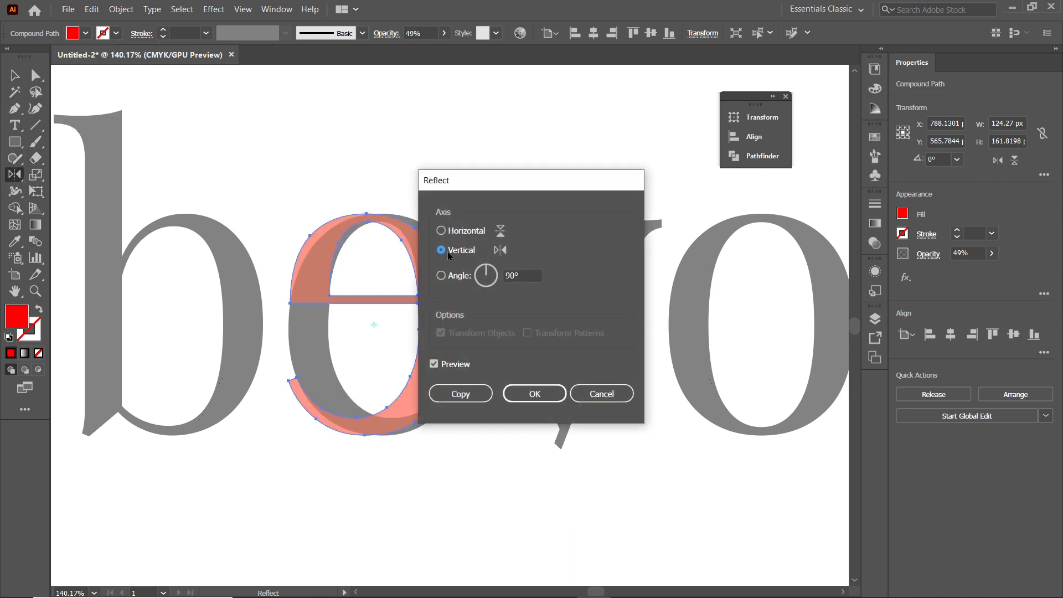
{"action": "left_click", "coordinate": [537, 396]}
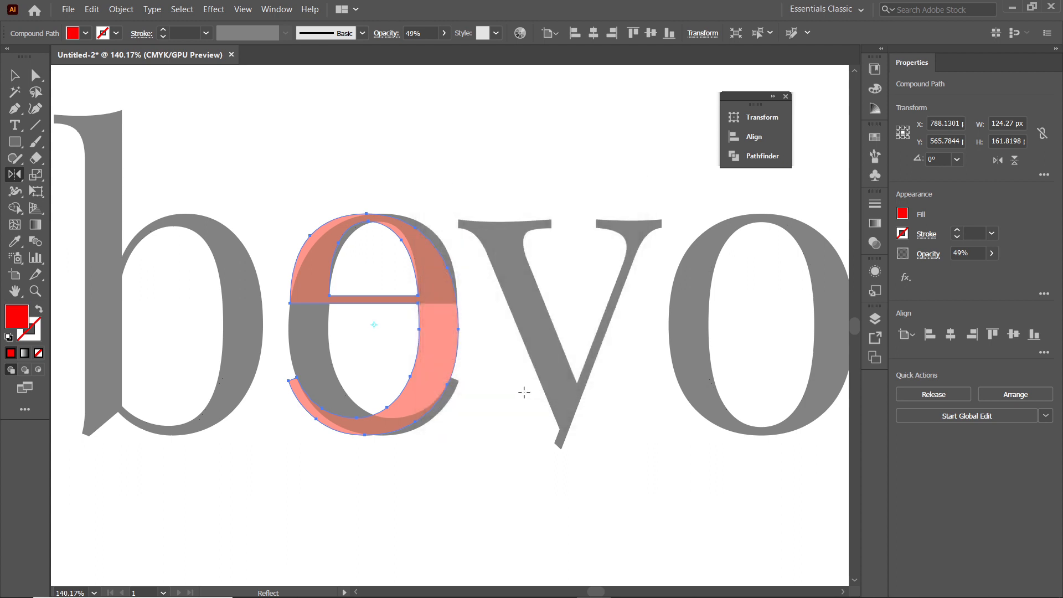
Shift the red reflected e slightly to the right and unite it with the grey e using Pathfinder Unite
{"action": "left_click", "coordinate": [15, 76]}
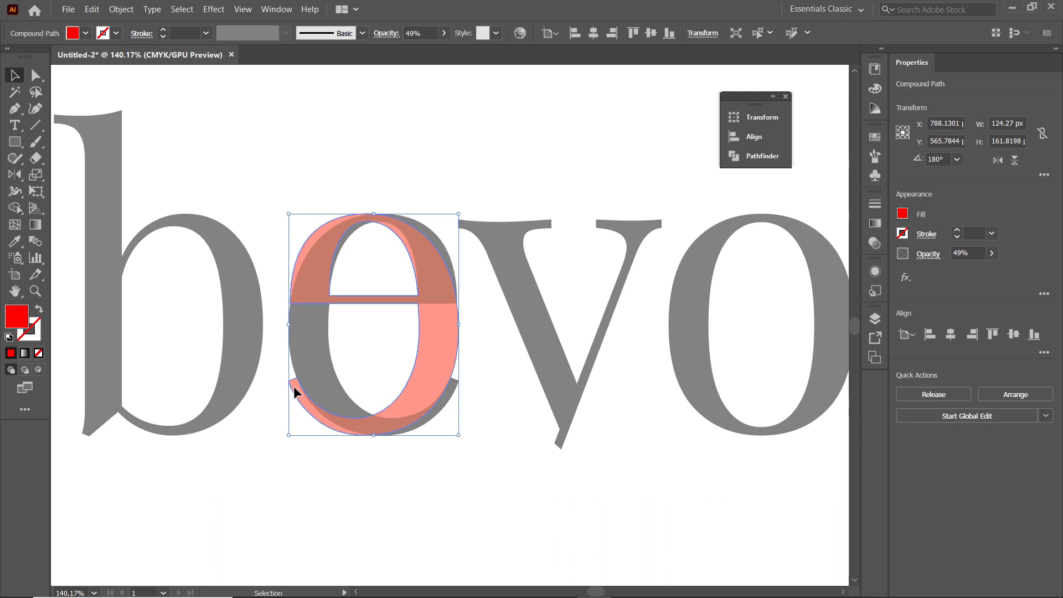
{"action": "left_click_drag", "start_coordinate": [294, 386], "coordinate": [305, 387]}
{"action": "left_click_drag", "start_coordinate": [323, 222], "coordinate": [408, 436]}
{"action": "left_click", "coordinate": [756, 156]}
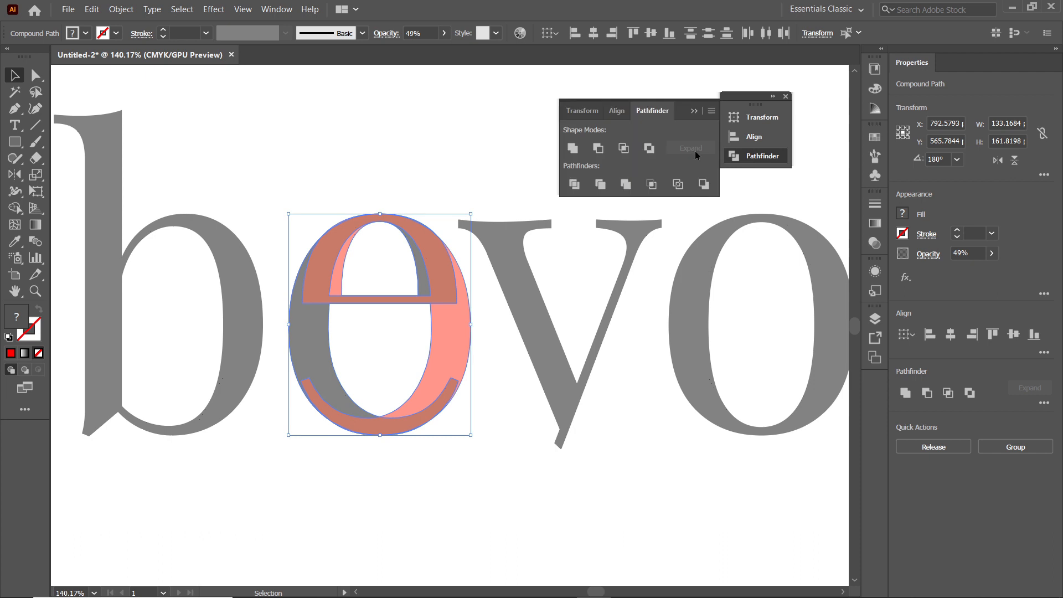
{"action": "left_click", "coordinate": [572, 148]}
Release the united letter's compound path and unite its pieces into one solid oval
{"action": "right_click", "coordinate": [436, 281]}
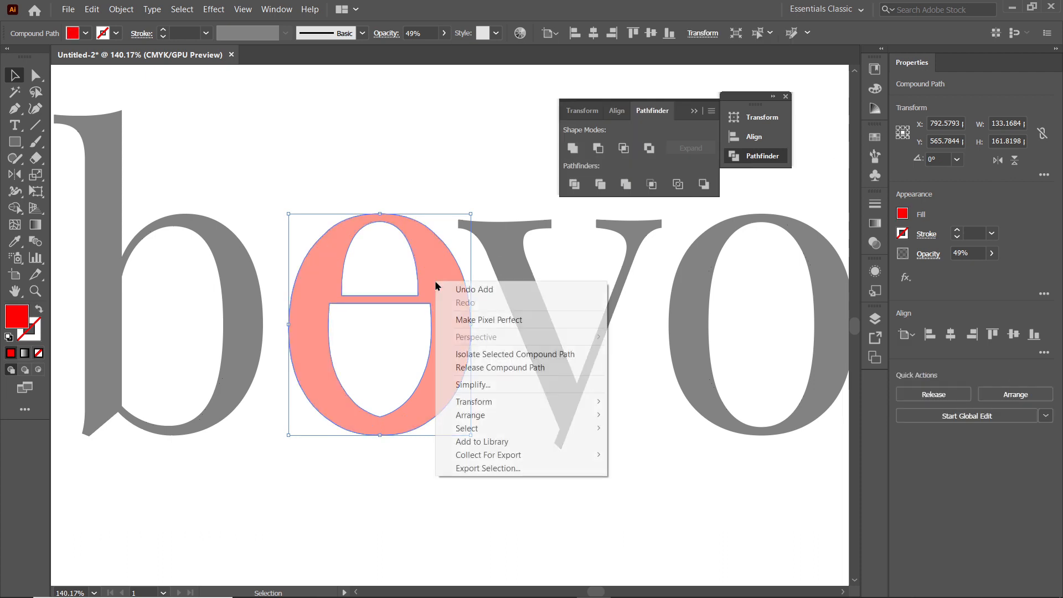
{"action": "left_click", "coordinate": [510, 367]}
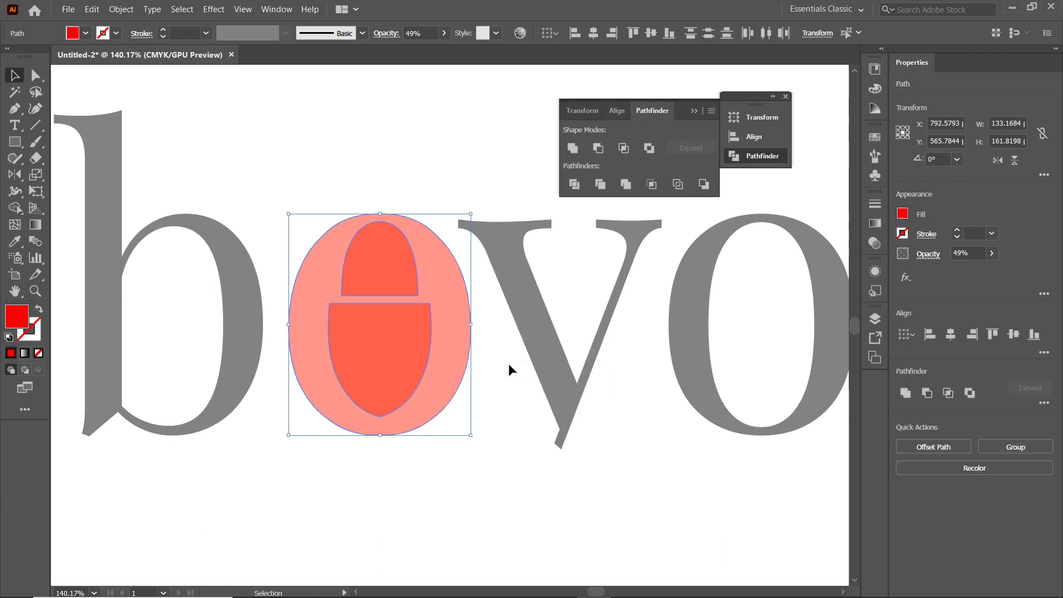
{"action": "left_click", "coordinate": [573, 151]}
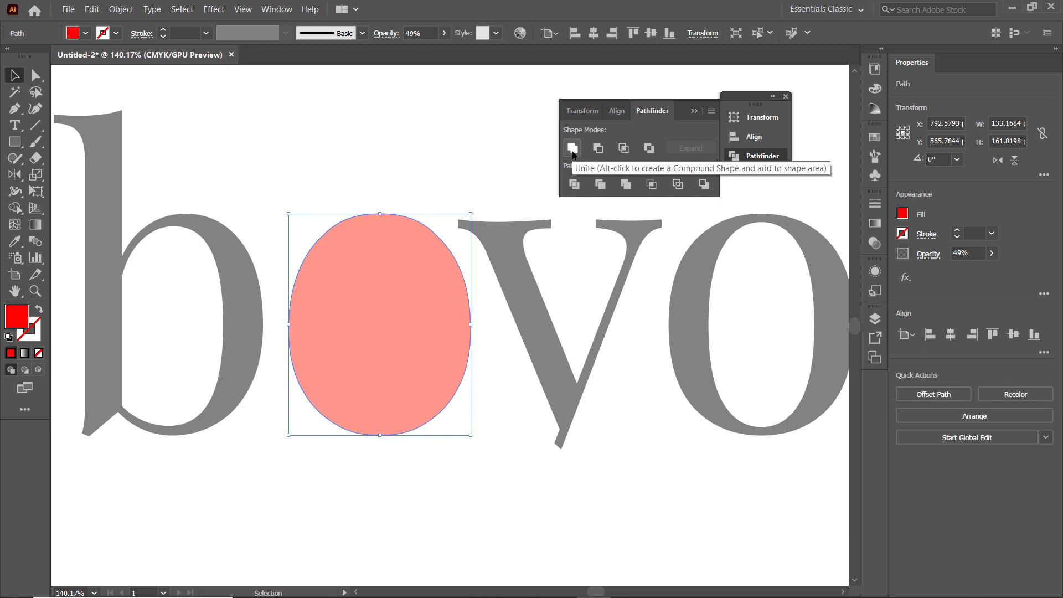
Remove the oval's fill and give it a CMYK Red stroke of 4 pt
{"action": "left_click", "coordinate": [86, 33]}
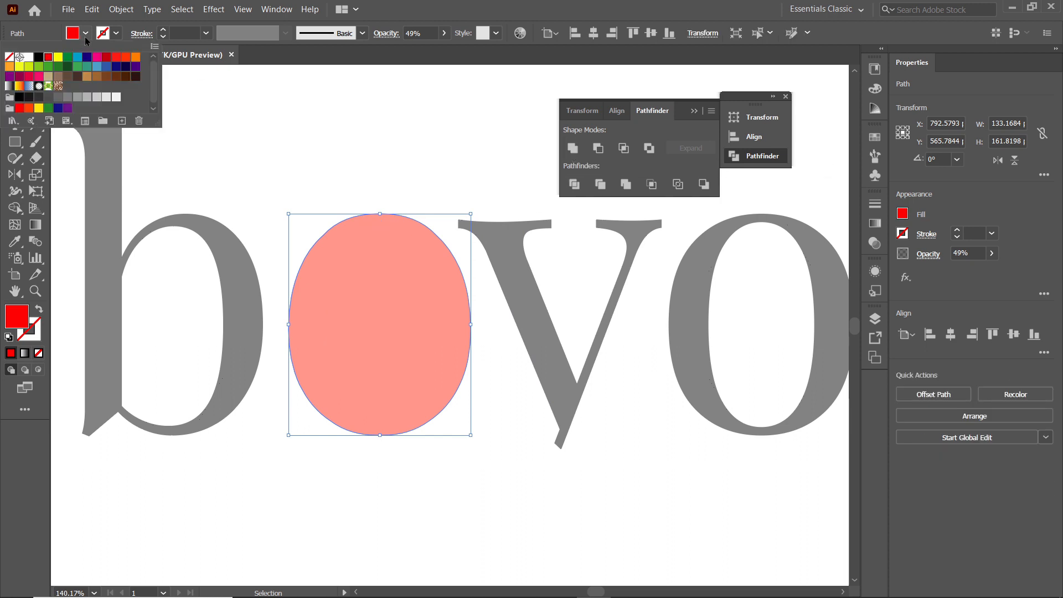
{"action": "left_click", "coordinate": [10, 57]}
{"action": "left_click", "coordinate": [115, 33]}
{"action": "left_click", "coordinate": [116, 33]}
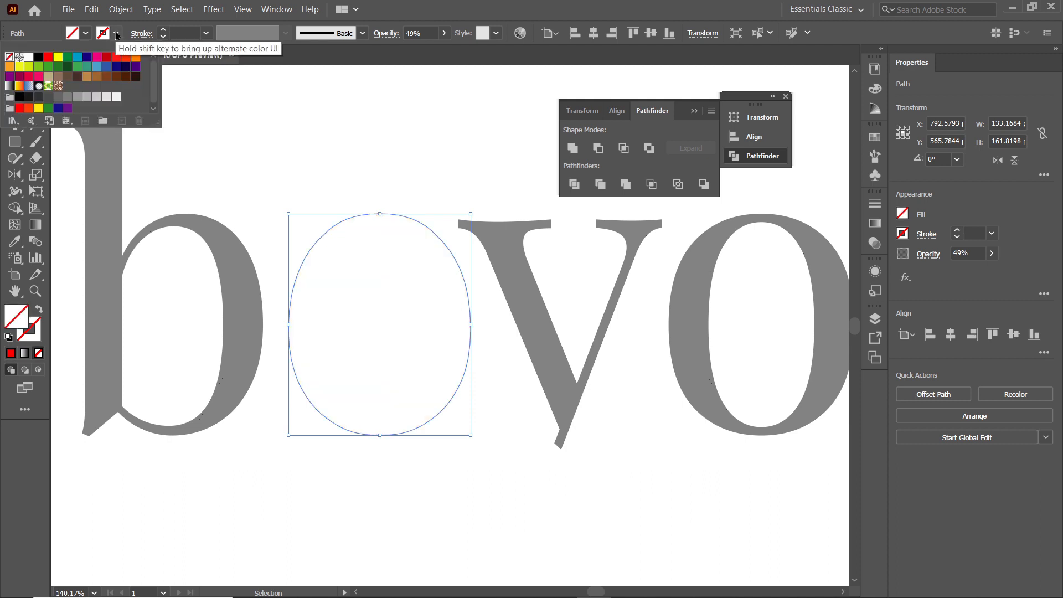
{"action": "left_click", "coordinate": [47, 60]}
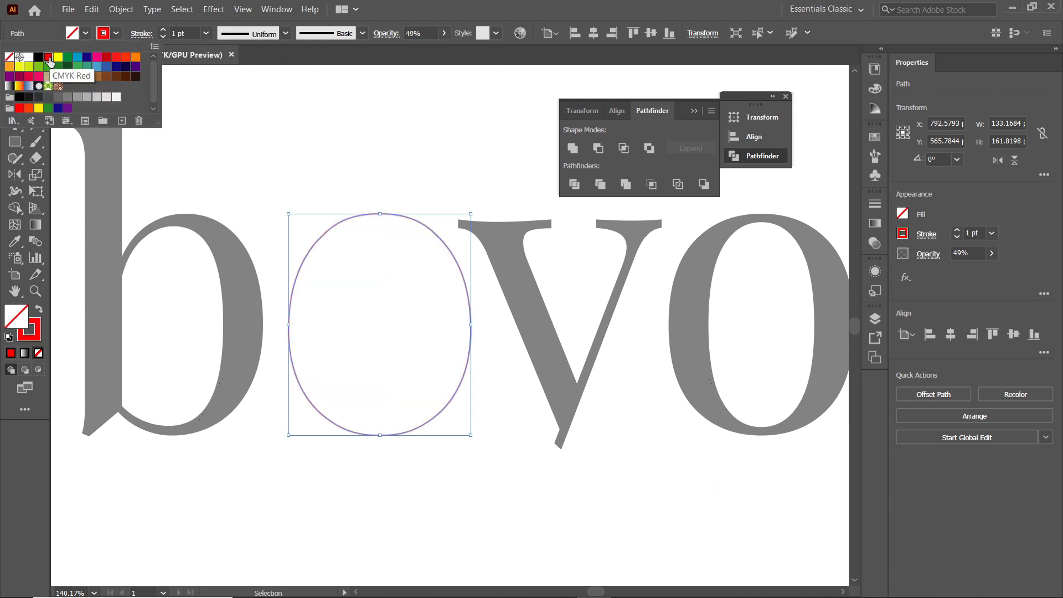
{"action": "left_click", "coordinate": [188, 33]}
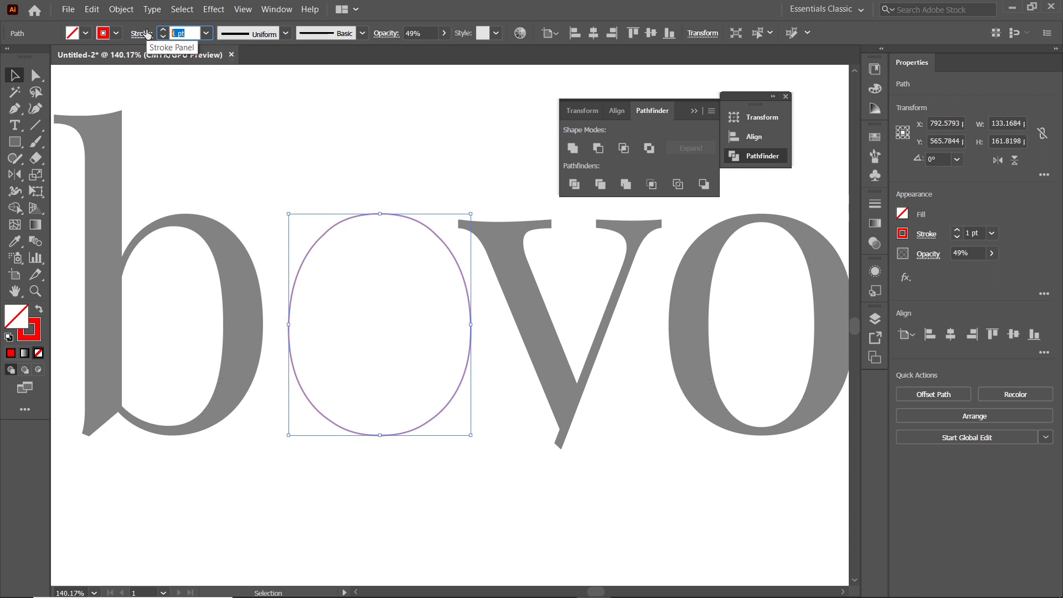
{"action": "type", "text": "4"}
{"action": "key", "text": "Return"}
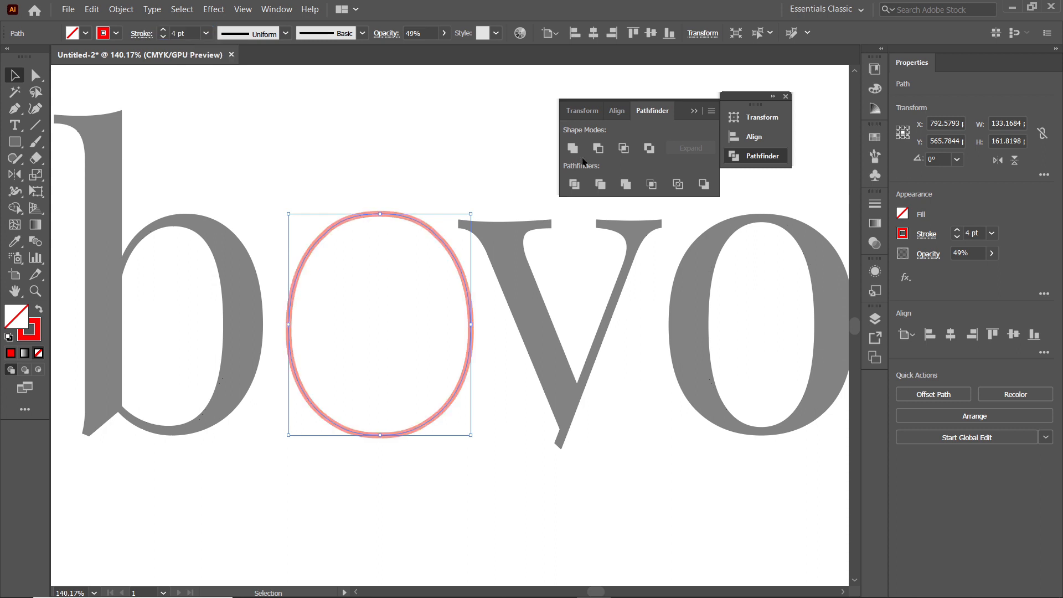
Start Offset Path on the red oval and preview an outward offset of 70 px
{"action": "left_click", "coordinate": [122, 10]}
{"action": "mouse_move", "coordinate": [260, 299]}
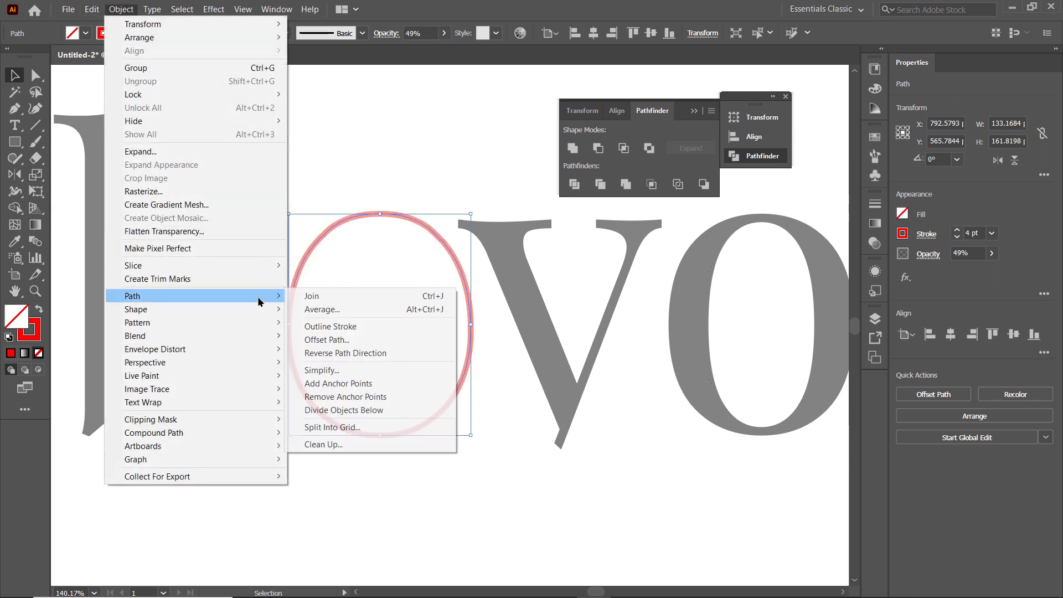
{"action": "left_click", "coordinate": [331, 340]}
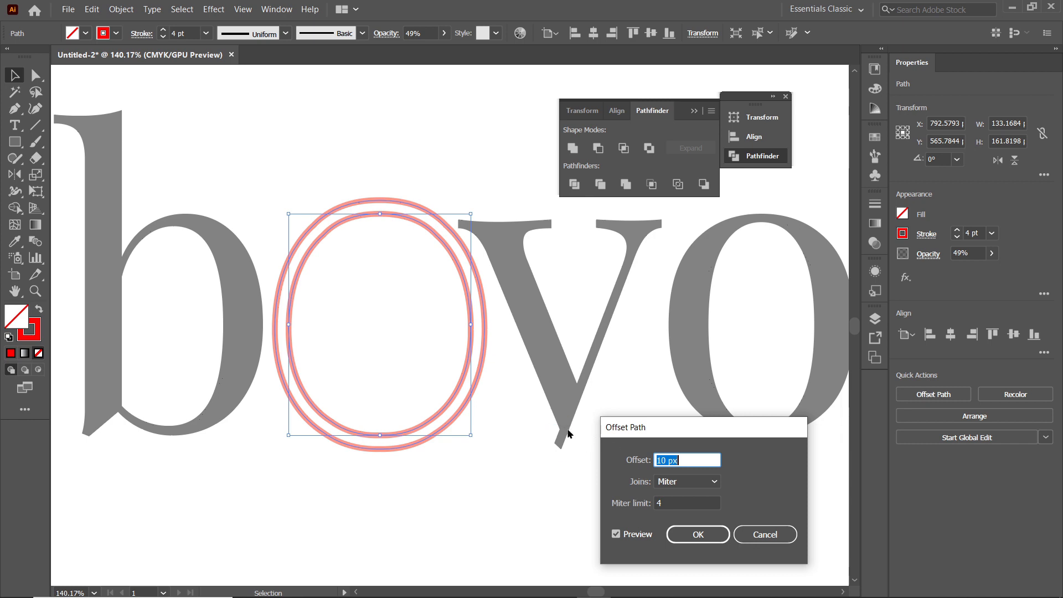
{"action": "type", "text": "50"}
{"action": "left_click", "coordinate": [687, 502]}
{"action": "left_click_drag", "start_coordinate": [662, 460], "coordinate": [649, 462]}
{"action": "left_click", "coordinate": [672, 503]}
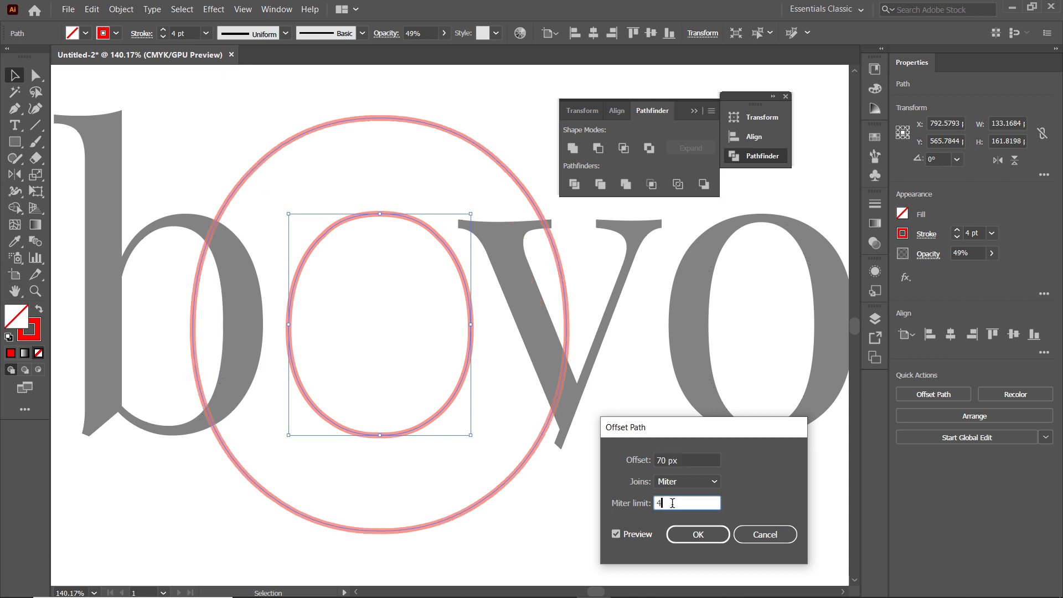
Preview larger offsets of 80 px and 85 px for the oval
{"action": "left_click_drag", "start_coordinate": [661, 460], "coordinate": [637, 464]}
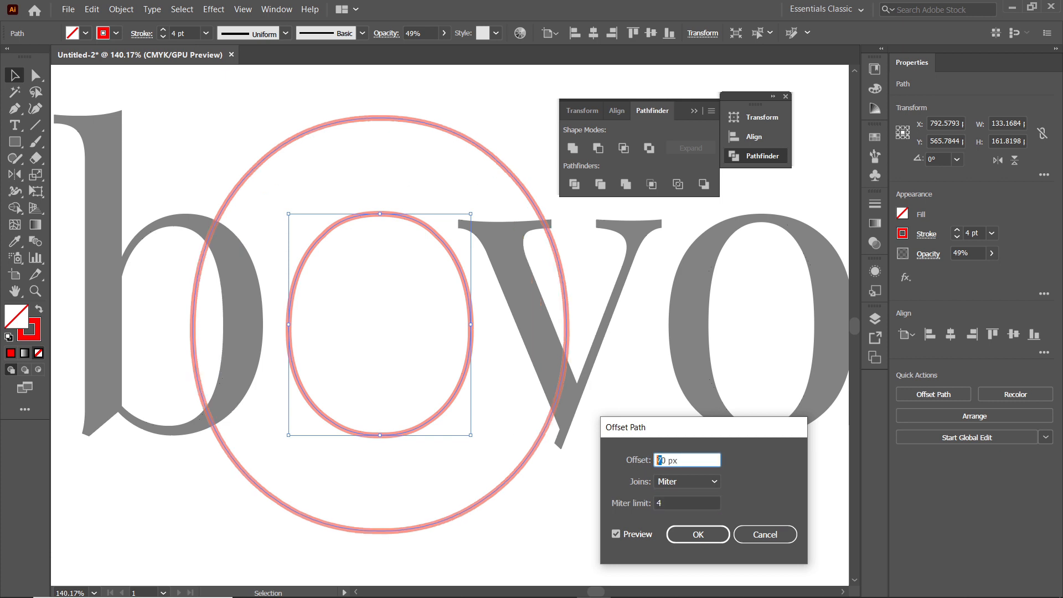
{"action": "type", "text": "8"}
{"action": "left_click", "coordinate": [672, 498]}
{"action": "left_click", "coordinate": [665, 459]}
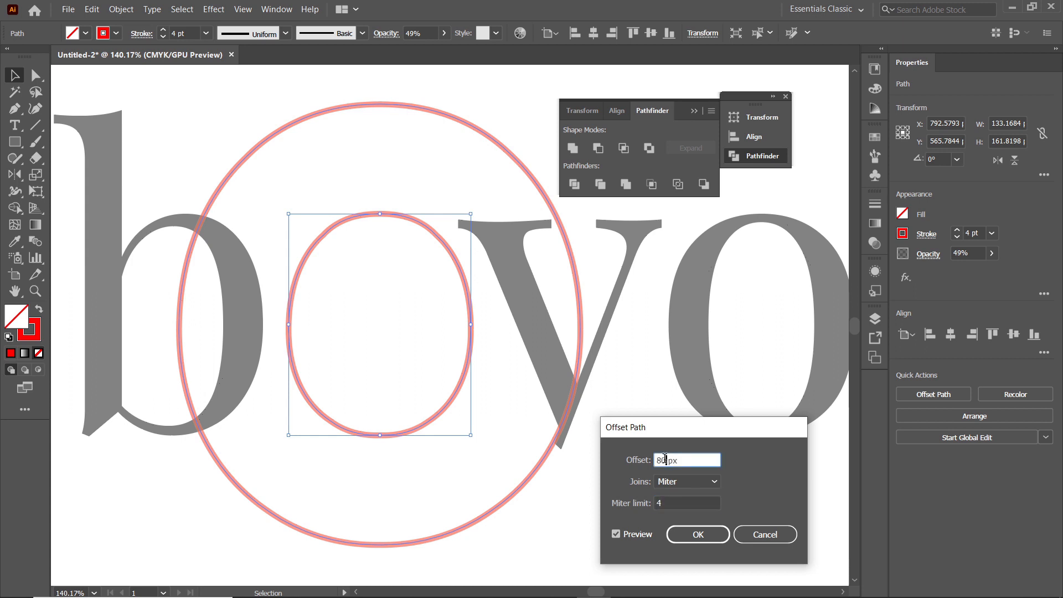
{"action": "type", "text": "5"}
{"action": "left_click", "coordinate": [680, 502]}
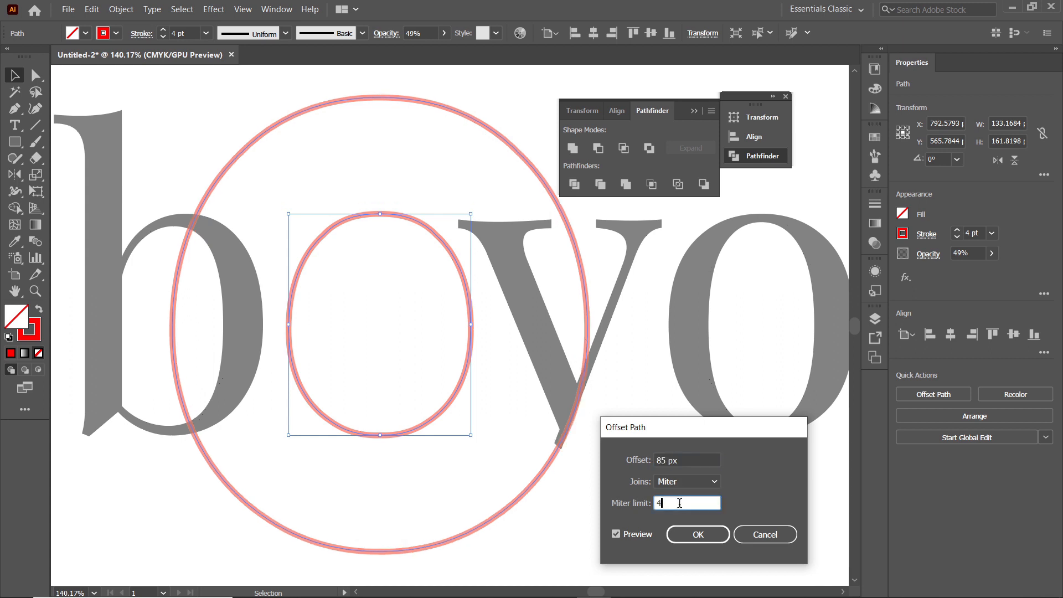
Reduce the offset to 83 px, fine-tune it to 83.5 px and create the larger outer oval
{"action": "left_click_drag", "start_coordinate": [661, 460], "coordinate": [666, 460]}
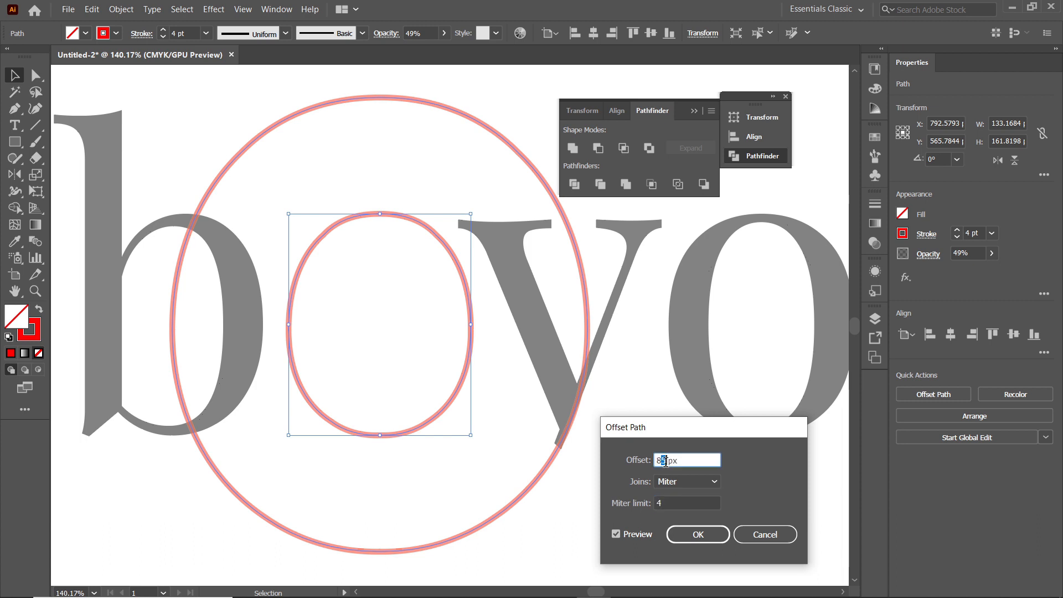
{"action": "type", "text": "3"}
{"action": "left_click", "coordinate": [687, 503]}
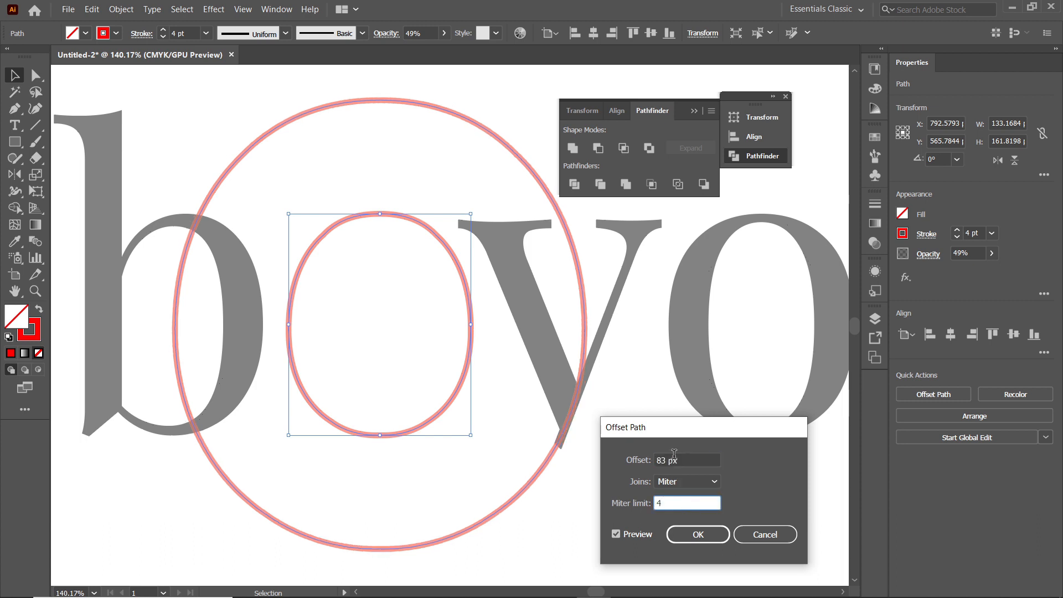
{"action": "left_click", "coordinate": [666, 460]}
{"action": "type", "text": ".5"}
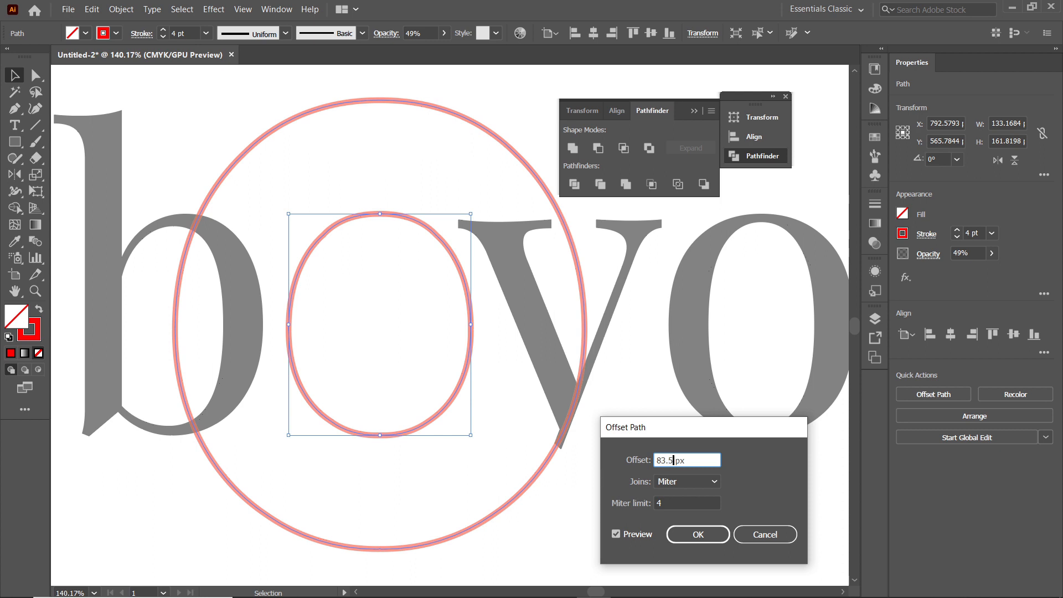
{"action": "left_click", "coordinate": [670, 503]}
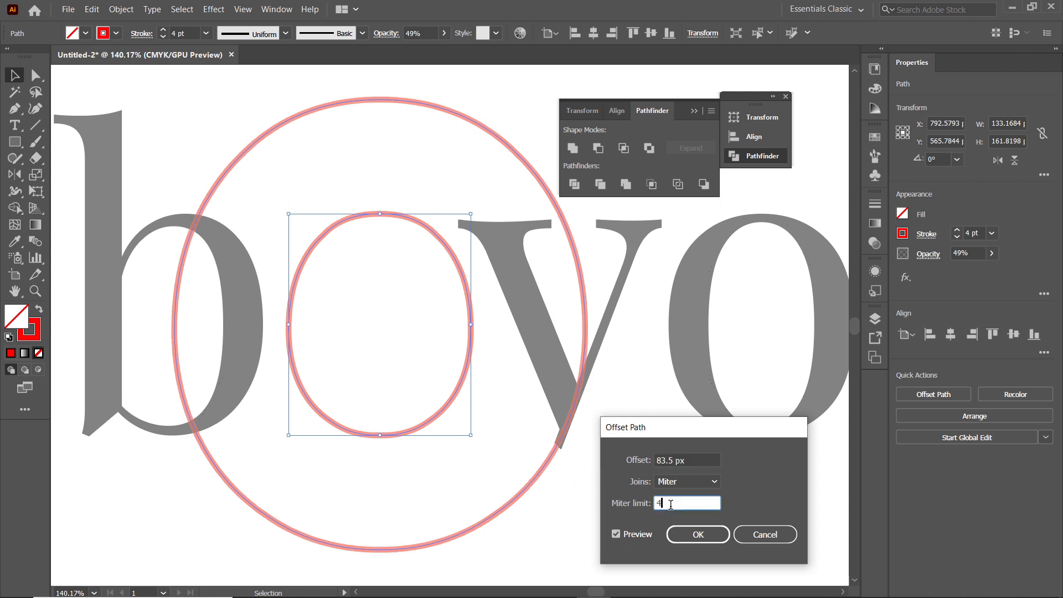
{"action": "left_click", "coordinate": [686, 531]}
Try a 5 pt stroke on the outer oval where it crosses the y's lower tip, and settle on 6 pt
{"action": "key", "text": "z"}
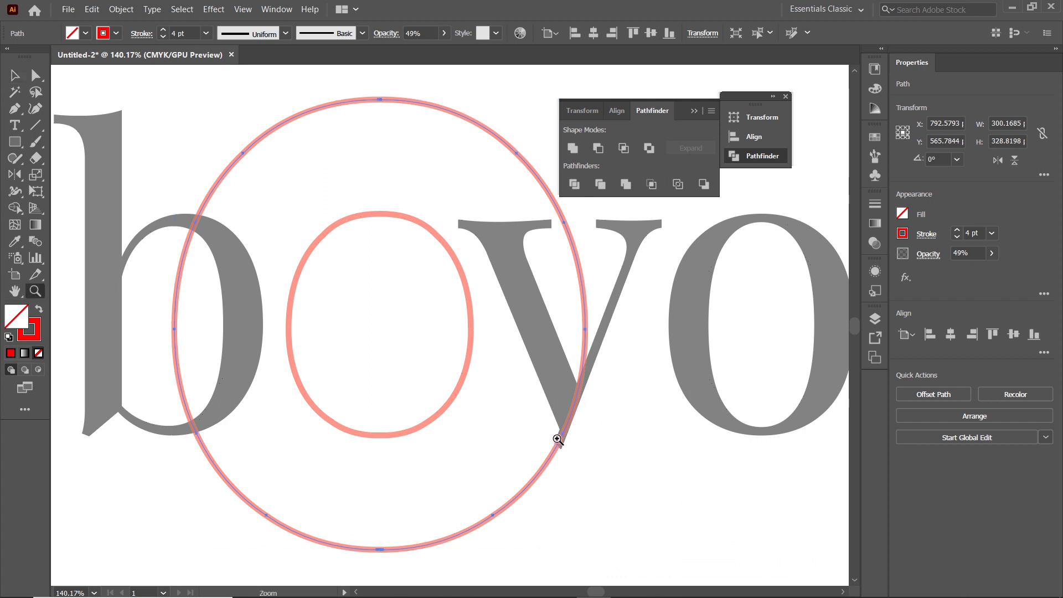
{"action": "left_click_drag", "start_coordinate": [553, 439], "coordinate": [714, 534]}
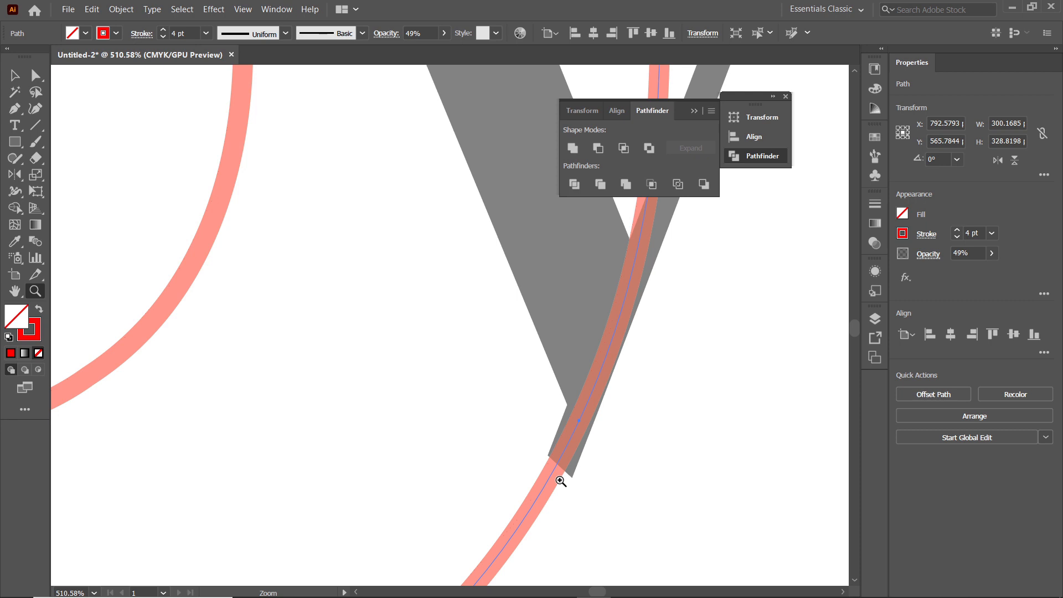
{"action": "key", "text": "v"}
{"action": "left_click_drag", "start_coordinate": [192, 30], "coordinate": [168, 33]}
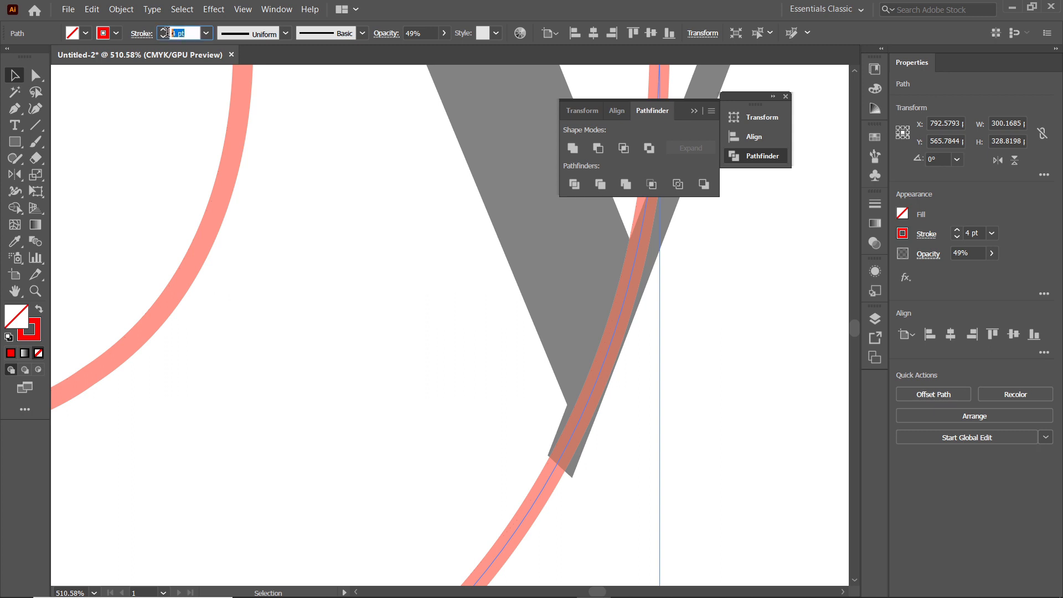
{"action": "type", "text": "5"}
{"action": "key", "text": "Return"}
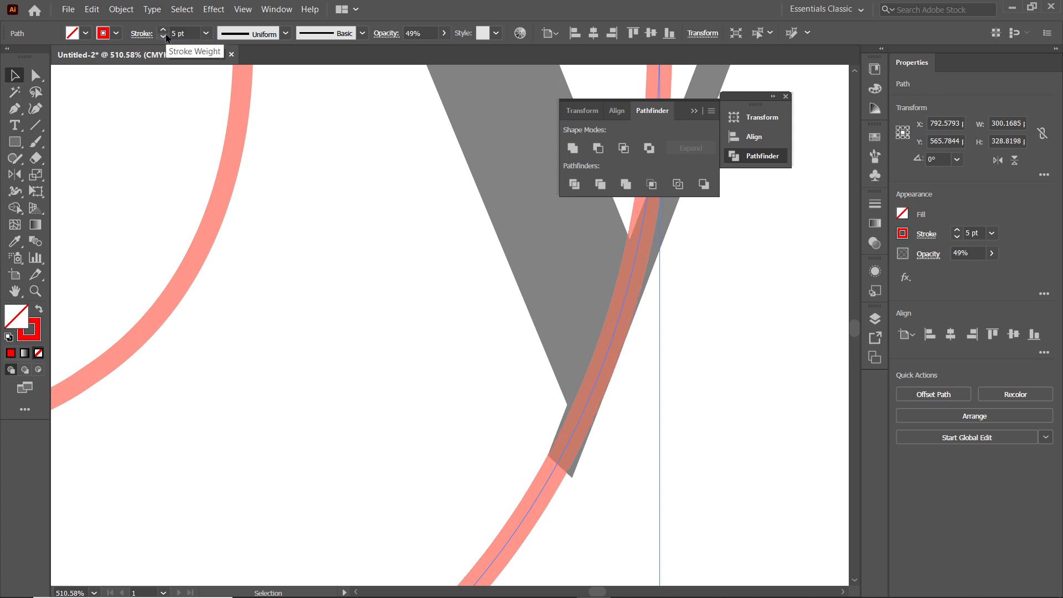
{"action": "left_click", "coordinate": [167, 33]}
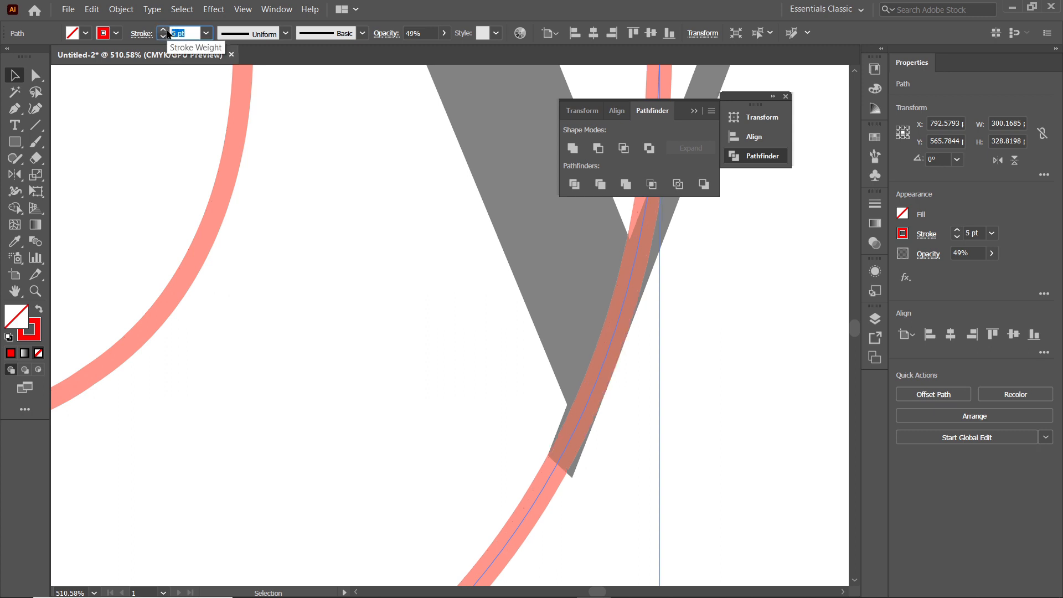
{"action": "type", "text": "6"}
{"action": "key", "text": "Return"}
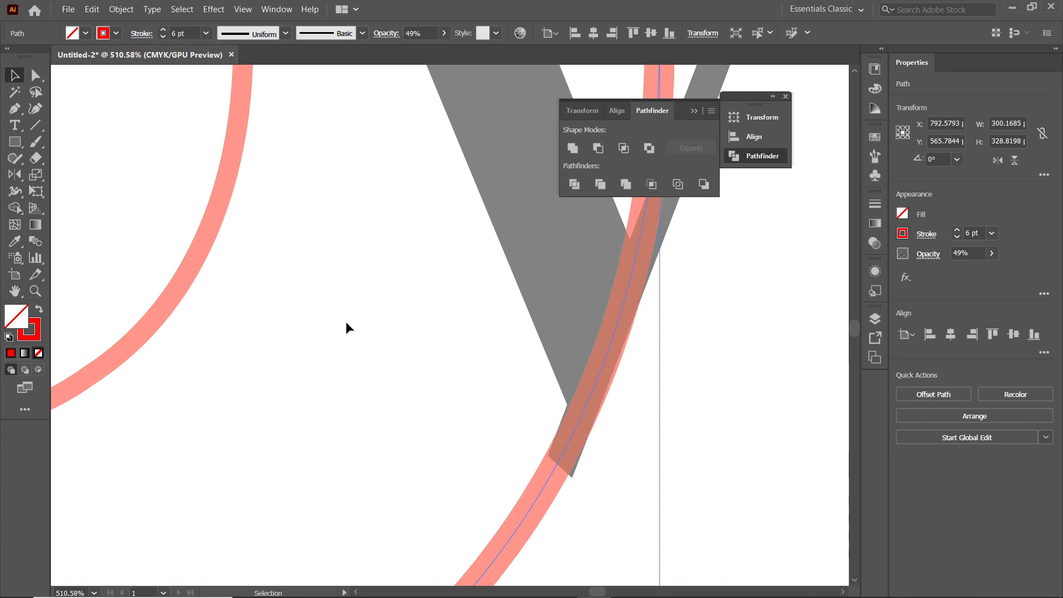
Draw a closed four-point Pen shape along the y's thick diagonal edge, covering the leftover tail stub
{"action": "left_click", "coordinate": [13, 109]}
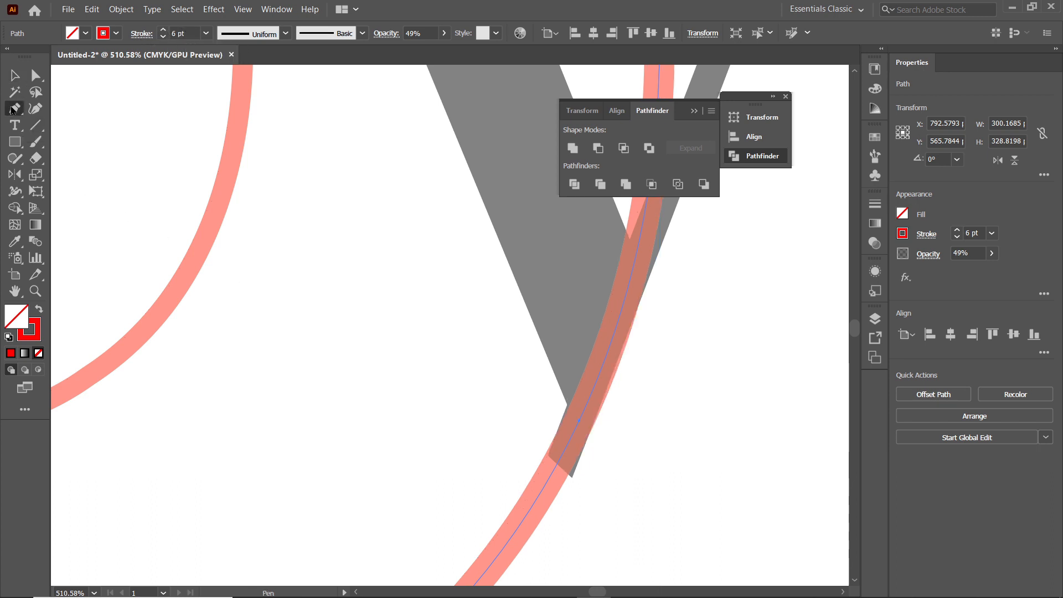
{"action": "left_click", "coordinate": [525, 303]}
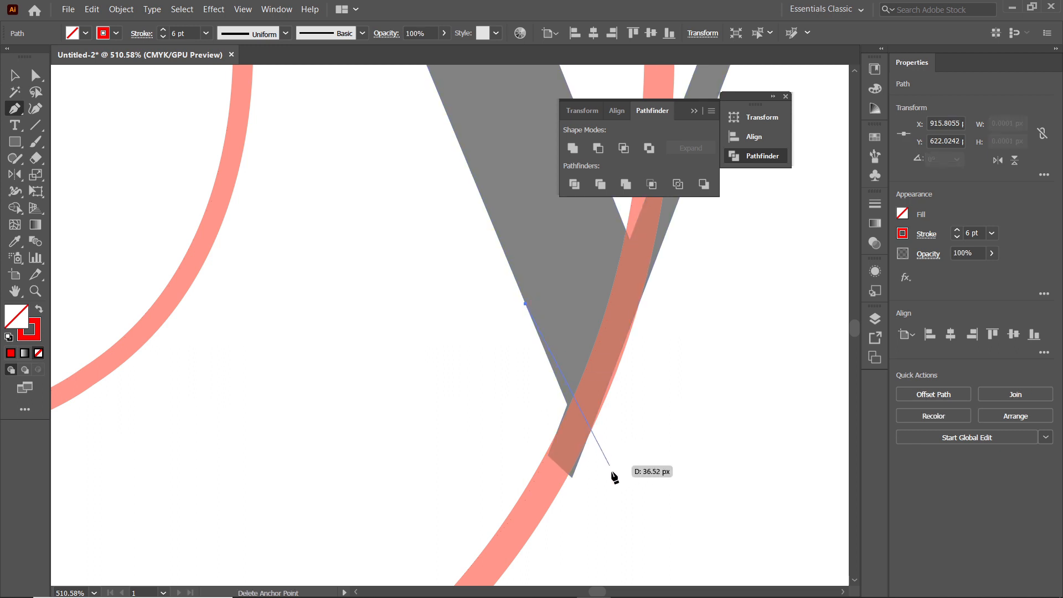
{"action": "left_click", "coordinate": [611, 504]}
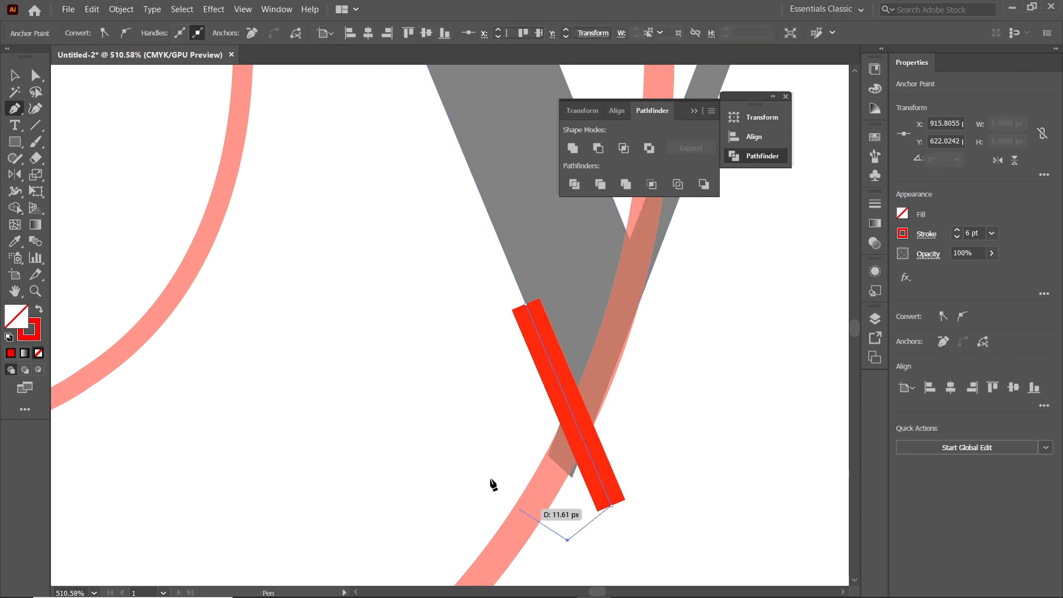
{"action": "left_click", "coordinate": [448, 420]}
{"action": "left_click", "coordinate": [525, 303]}
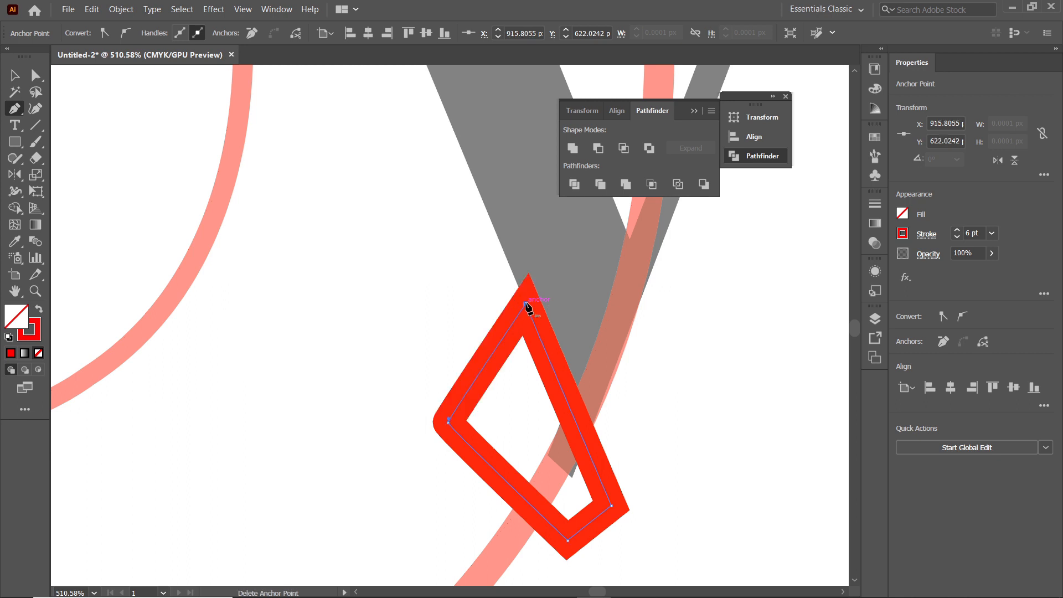
Subtract the four-point shape from the letter y with Pathfinder Minus Front to leave a pointed tip
{"action": "left_click", "coordinate": [15, 76], "text": "shift"}
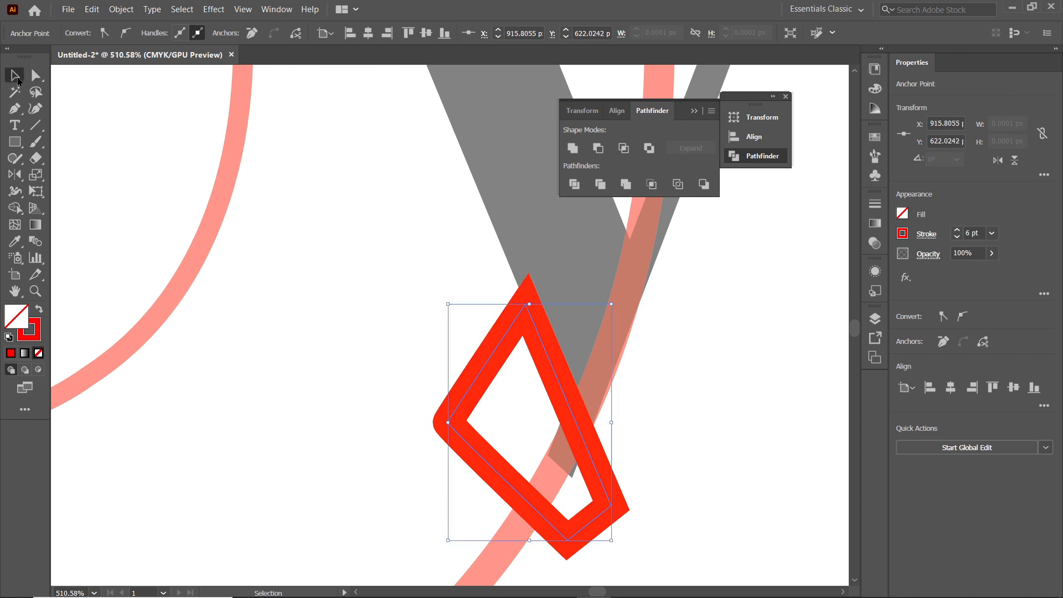
{"action": "left_click", "coordinate": [513, 208], "text": "shift"}
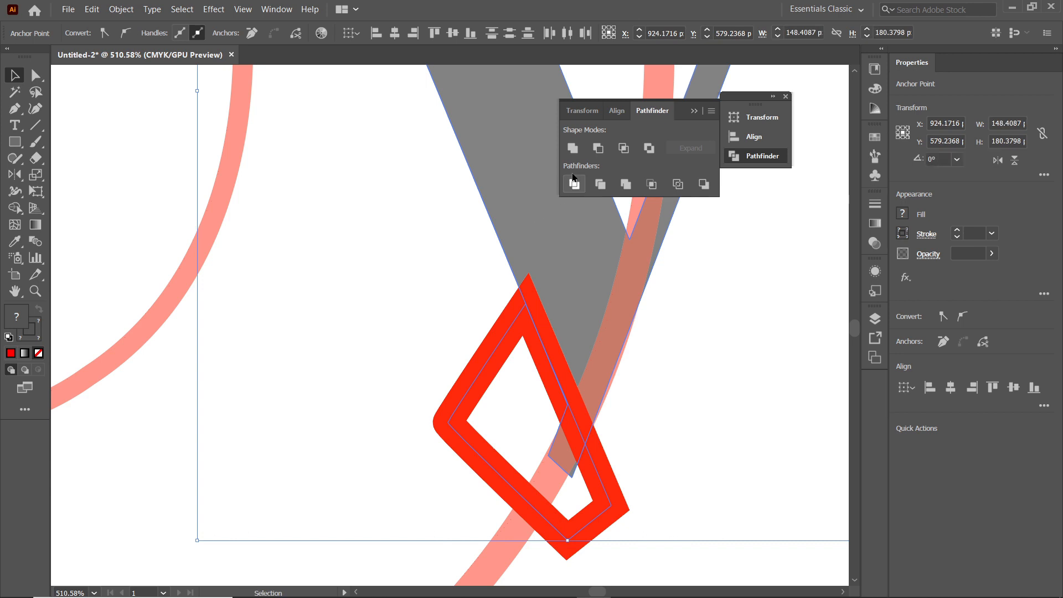
{"action": "left_click", "coordinate": [596, 148]}
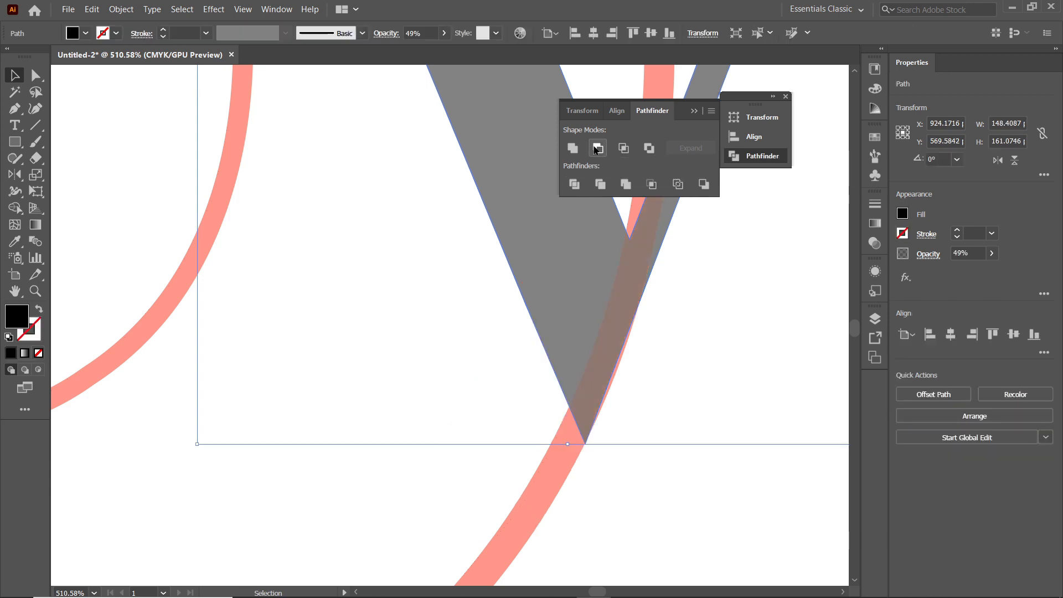
Delete the outer oval's anchor points between its top and the y's lower tip to leave an open arc
{"action": "key", "text": "p"}
{"action": "key", "text": "ctrl+0"}
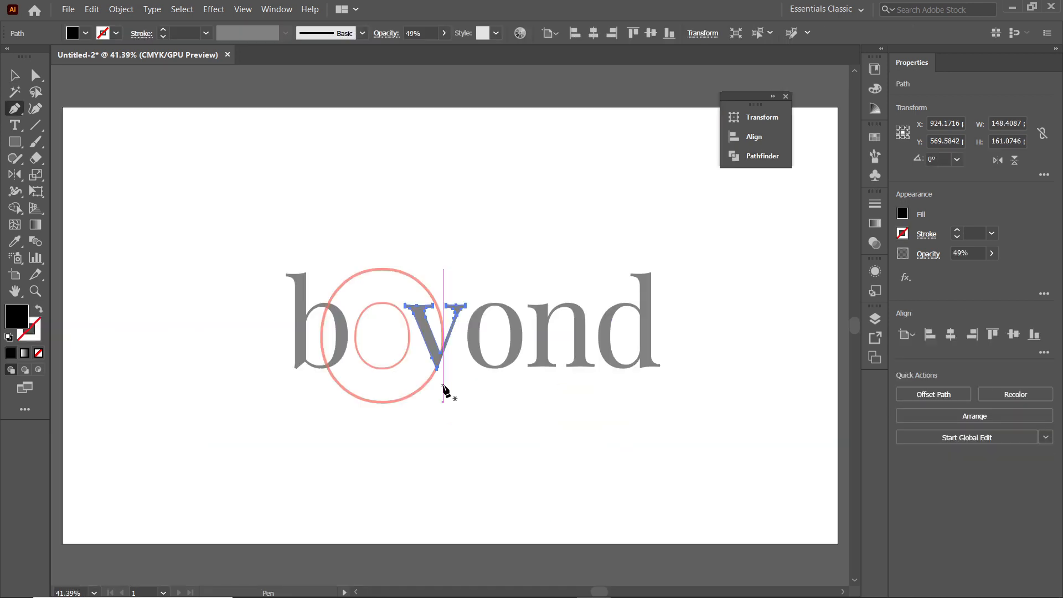
{"action": "left_click", "coordinate": [35, 74]}
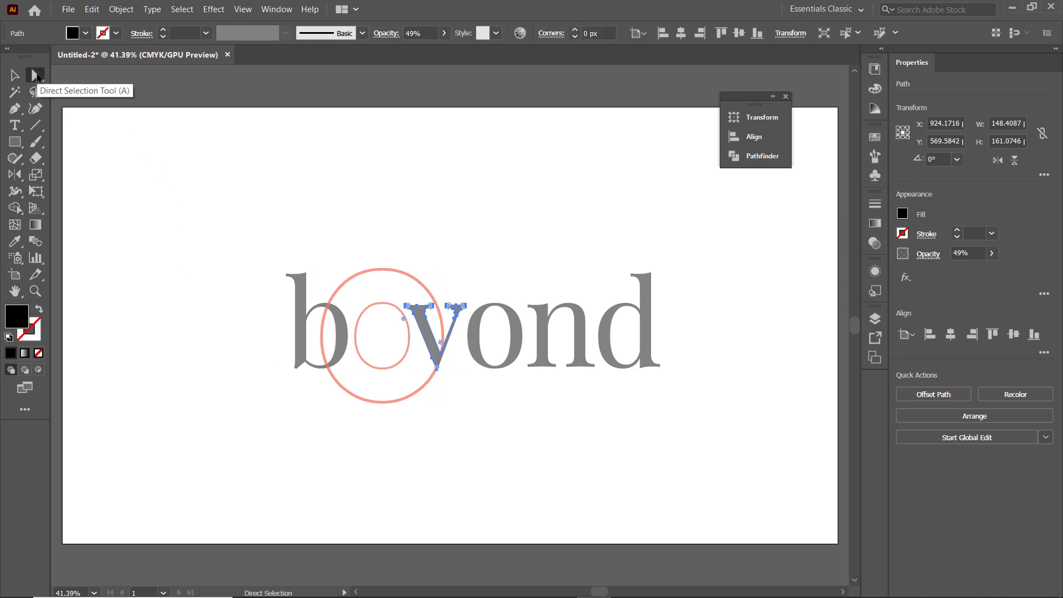
{"action": "left_click", "coordinate": [381, 270]}
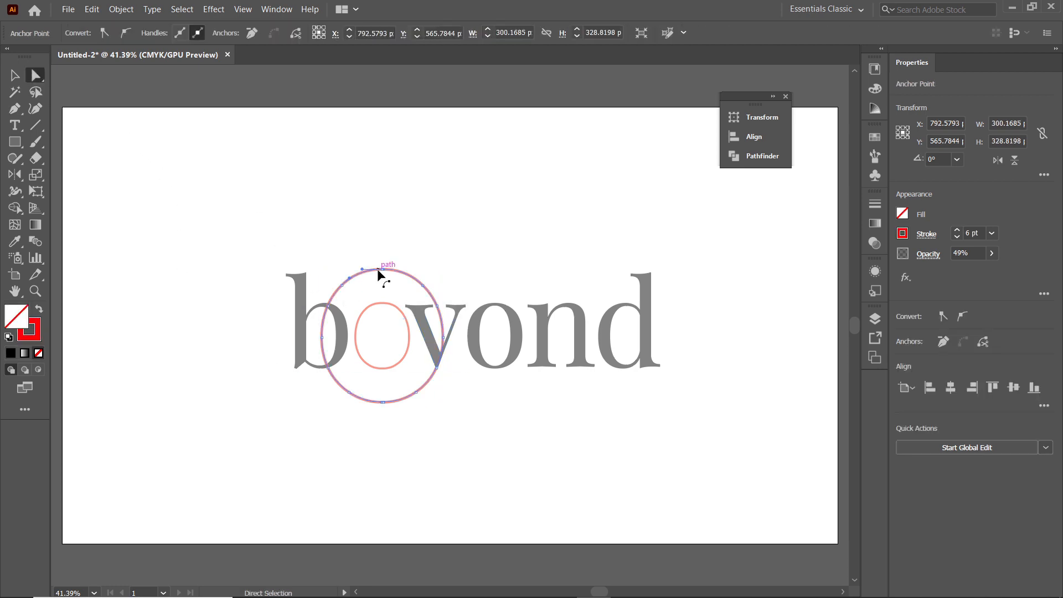
{"action": "left_click", "coordinate": [422, 285]}
{"action": "key", "text": "Delete"}
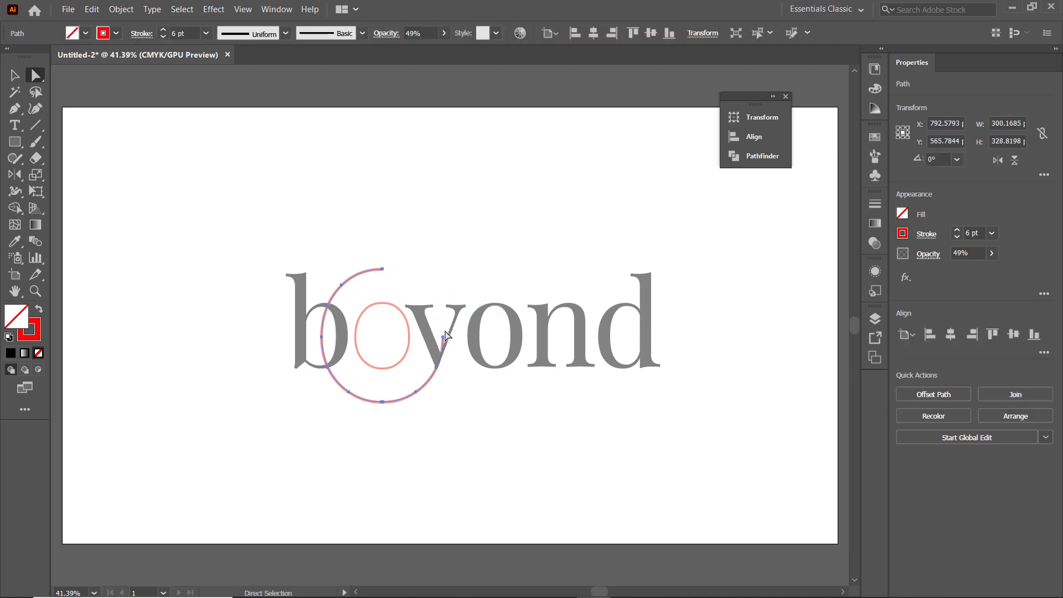
{"action": "key", "text": "Delete"}
Add an anchor point just before the arc's upper end and delete the topmost anchor to shorten the arc
{"action": "left_click", "coordinate": [13, 109]}
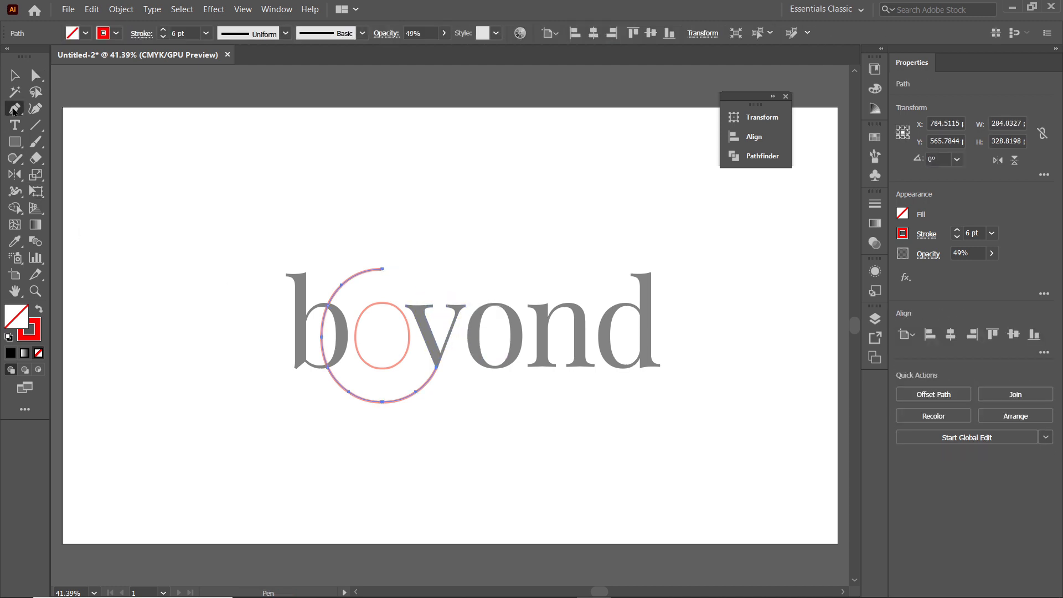
{"action": "left_click_drag", "start_coordinate": [13, 111], "coordinate": [32, 124]}
{"action": "left_click", "coordinate": [360, 273]}
{"action": "left_click", "coordinate": [35, 77]}
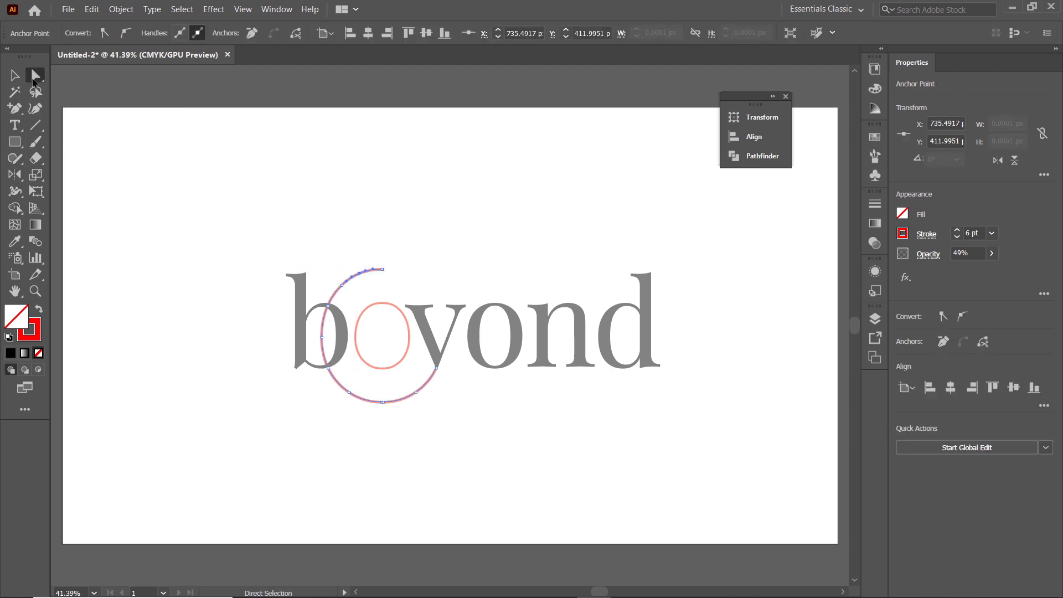
{"action": "left_click", "coordinate": [383, 271]}
{"action": "key", "text": "Delete"}
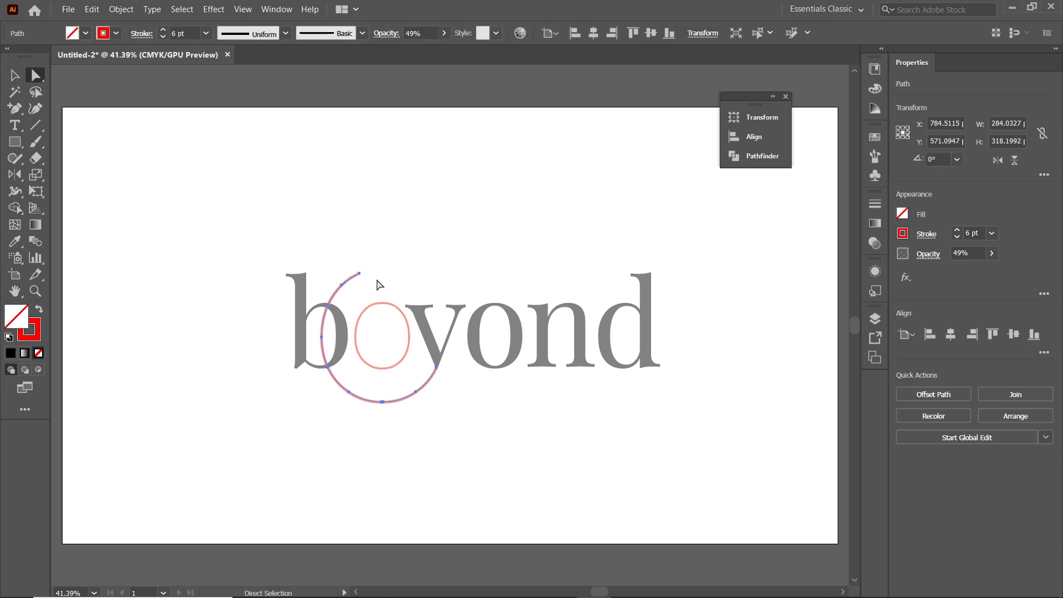
Delete the inner oval and paste the original letter e back into its place in the wordmark
{"action": "key", "text": "v"}
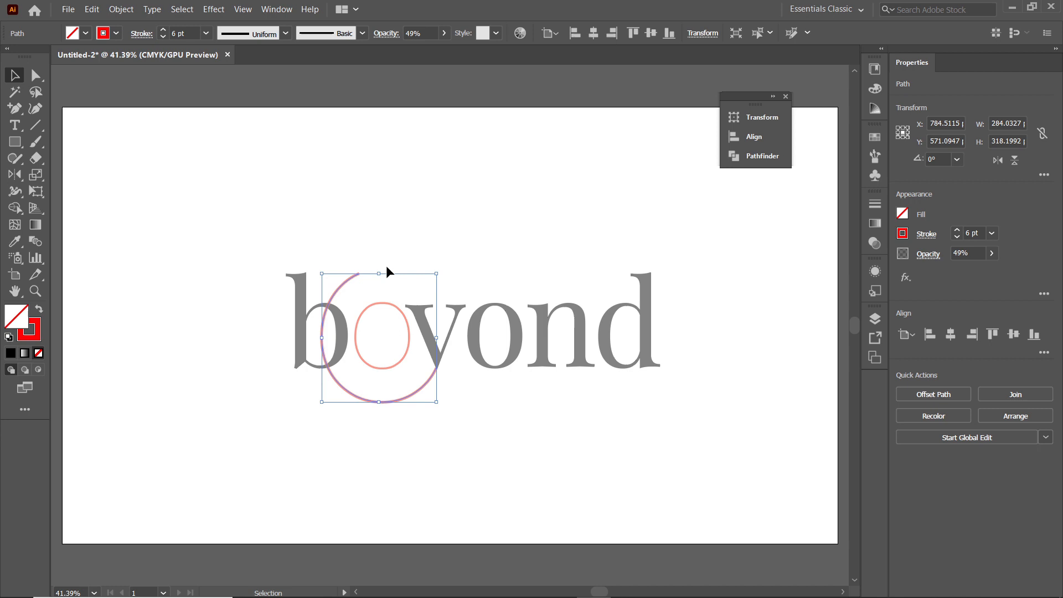
{"action": "left_click", "coordinate": [386, 306]}
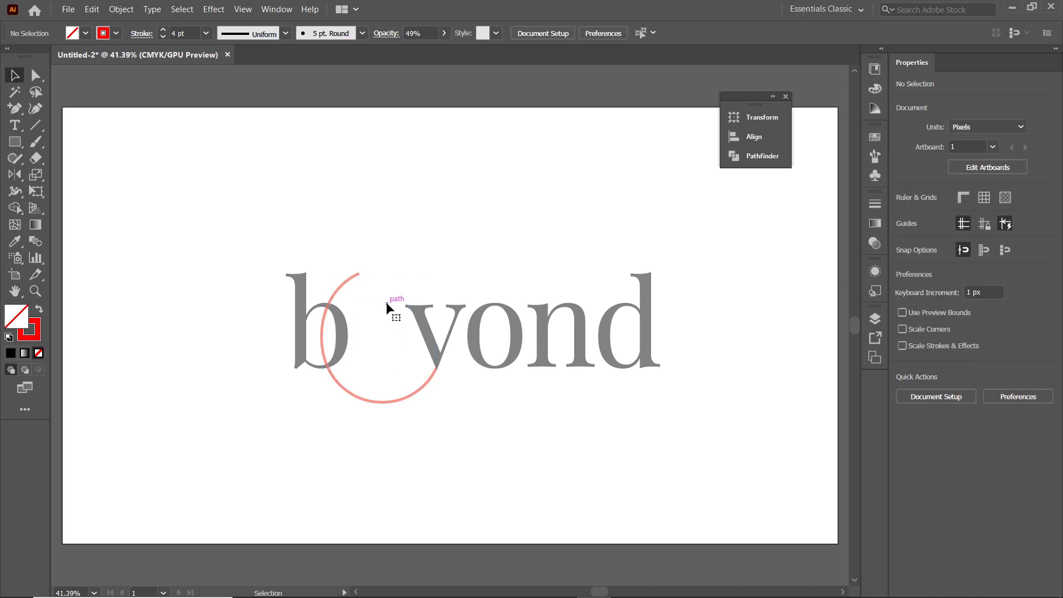
{"action": "left_click", "coordinate": [92, 10]}
{"action": "left_click", "coordinate": [137, 119]}
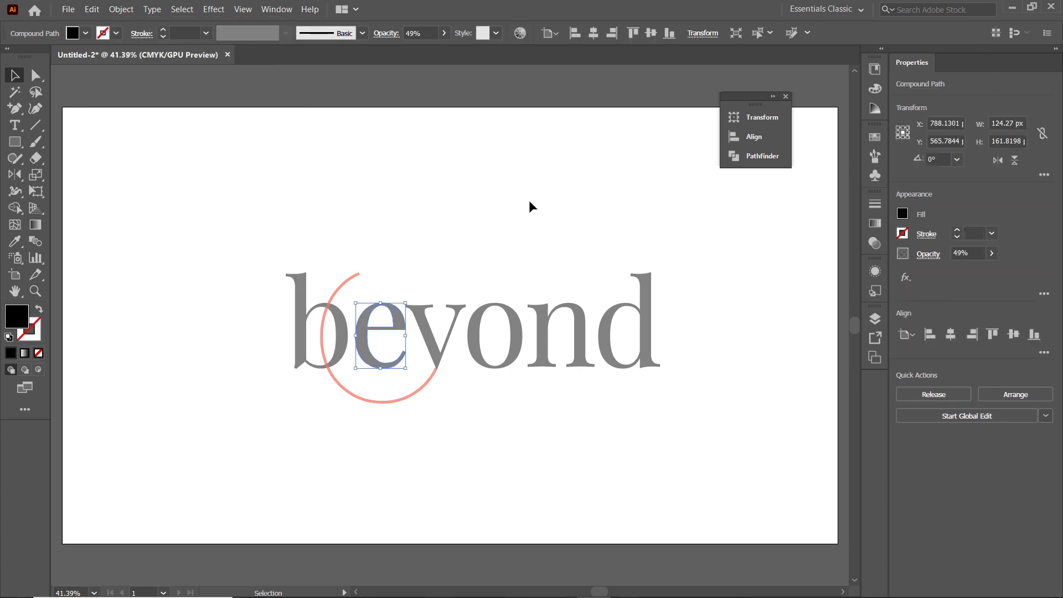
Draw a circle about 263 px in diameter above the wordmark with the Ellipse tool
{"action": "left_click", "coordinate": [12, 145]}
{"action": "left_click_drag", "start_coordinate": [12, 149], "coordinate": [55, 176]}
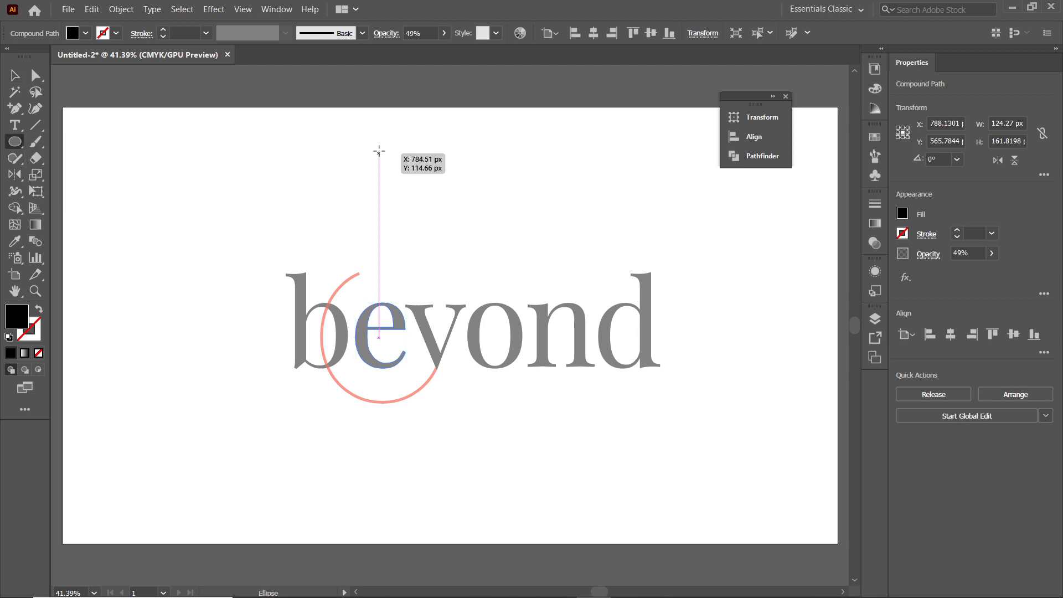
{"action": "left_click_drag", "start_coordinate": [380, 148], "coordinate": [486, 255]}
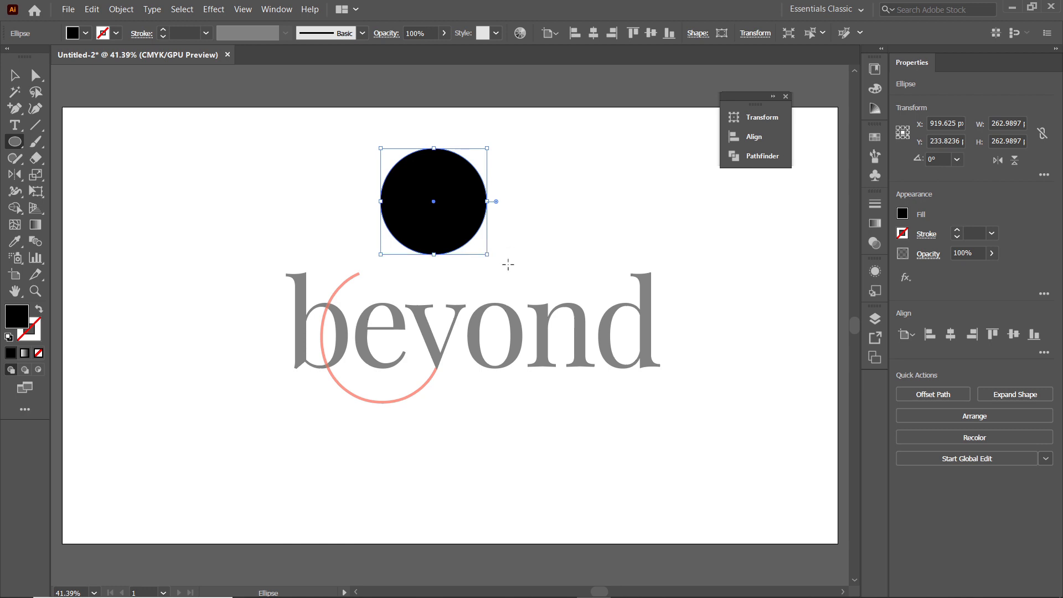
Remove the circle's fill and give it a red 6 pt stroke
{"action": "left_click", "coordinate": [86, 33]}
{"action": "left_click", "coordinate": [9, 57]}
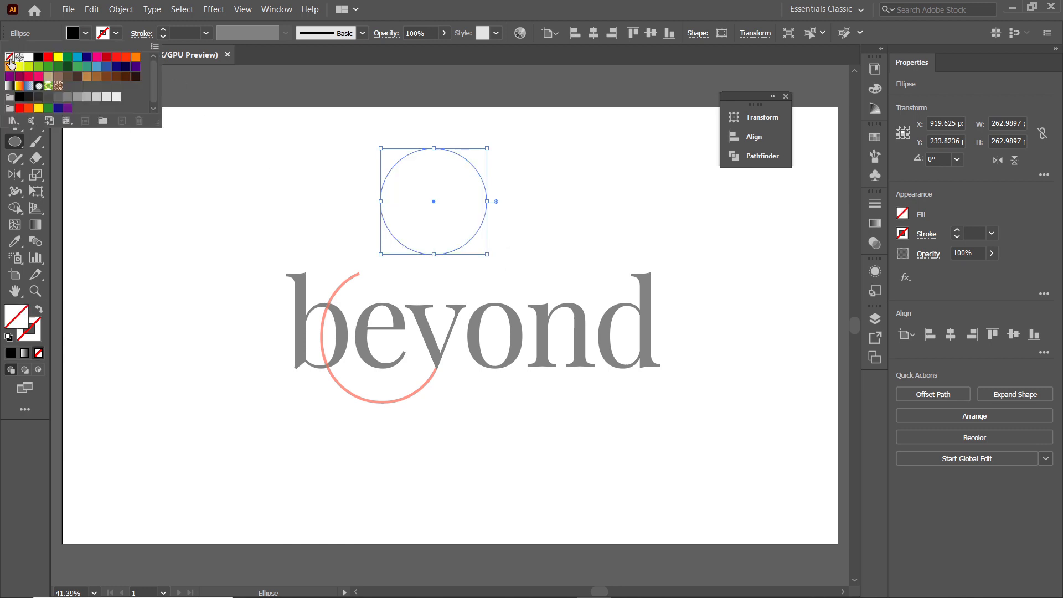
{"action": "left_click", "coordinate": [115, 34]}
{"action": "left_click", "coordinate": [116, 34]}
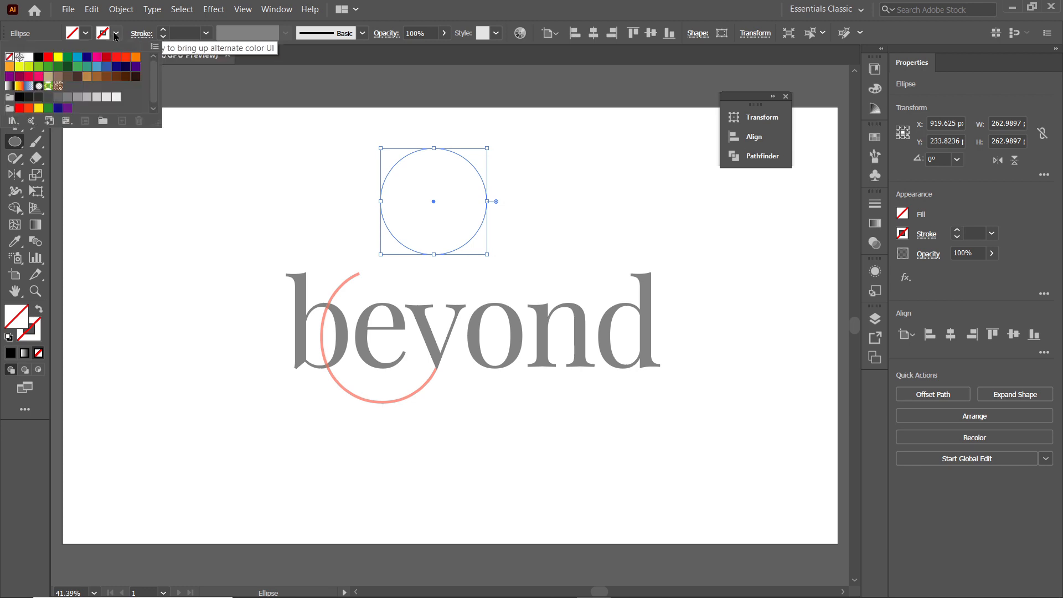
{"action": "left_click", "coordinate": [106, 58]}
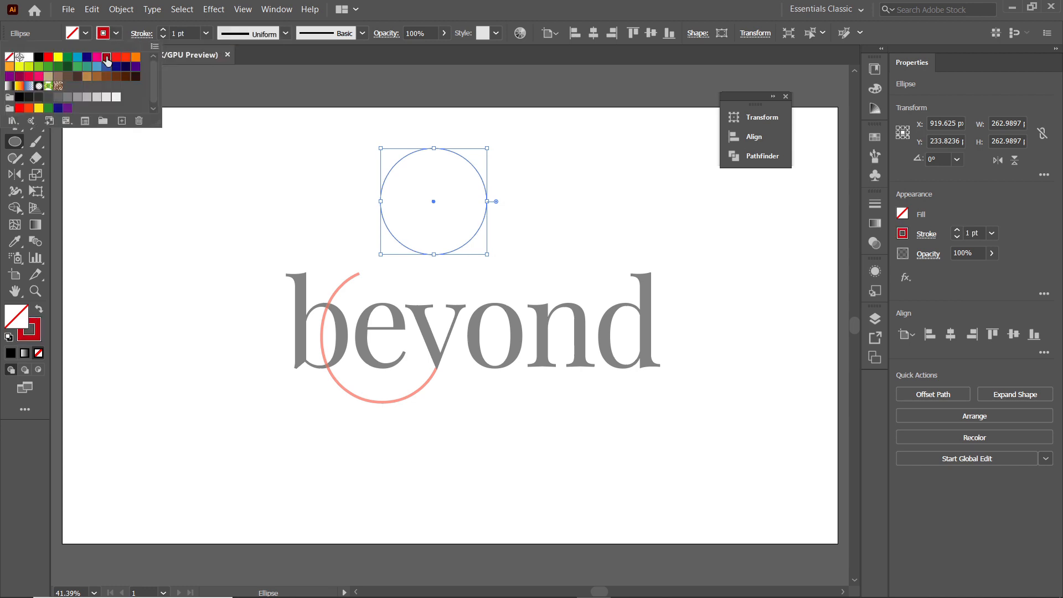
{"action": "left_click", "coordinate": [186, 35]}
{"action": "left_click_drag", "start_coordinate": [186, 34], "coordinate": [145, 37]}
{"action": "type", "text": "6"}
{"action": "key", "text": "Return"}
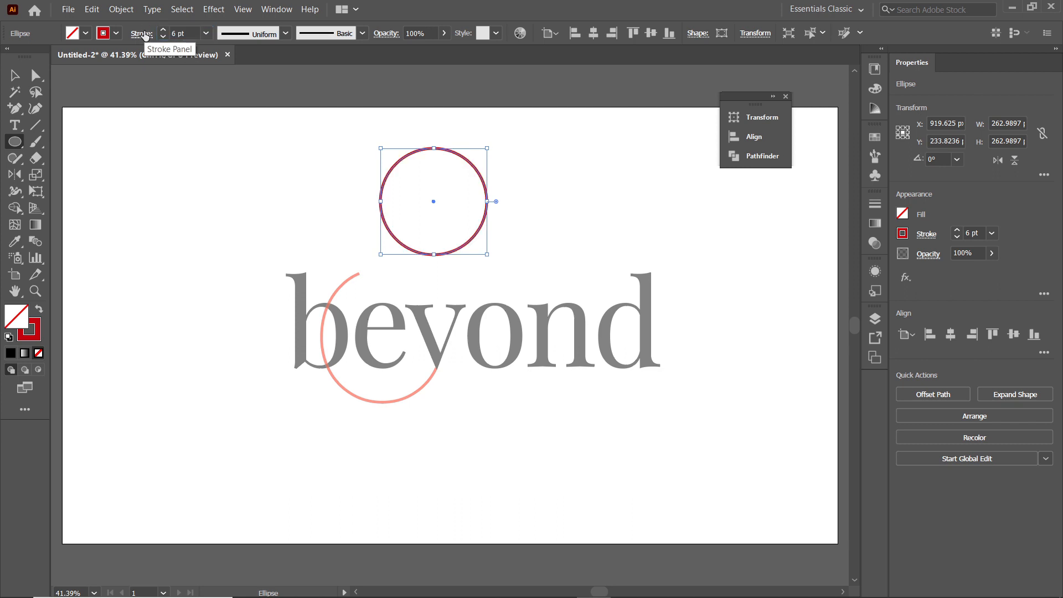
Duplicate the circle sideways so the two overlap, and apply Pathfinder Intersect to both to form a petal
{"action": "left_click", "coordinate": [16, 76]}
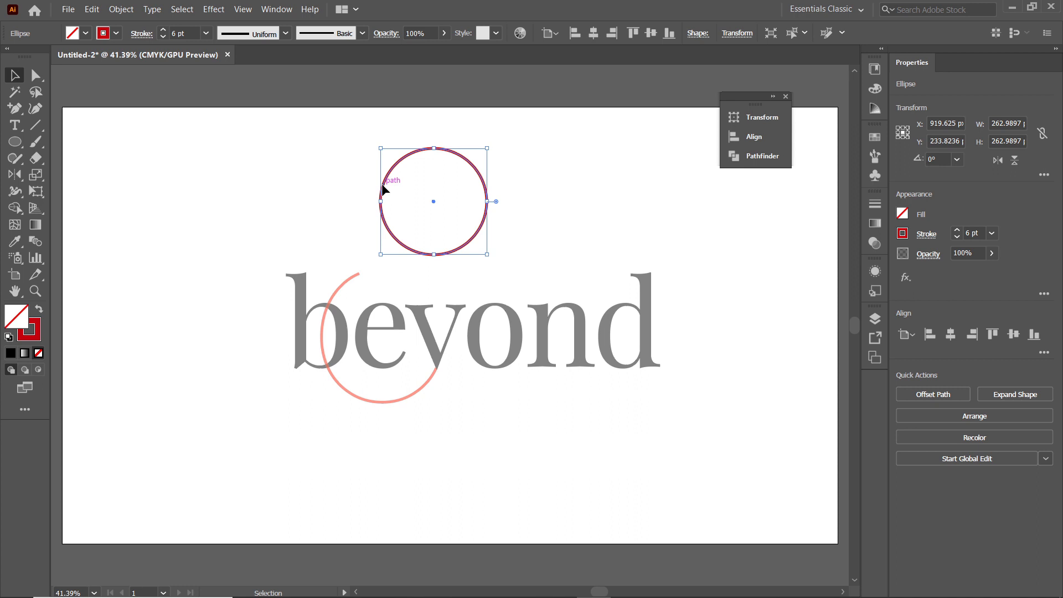
{"action": "left_click_drag", "start_coordinate": [383, 188], "coordinate": [460, 191]}
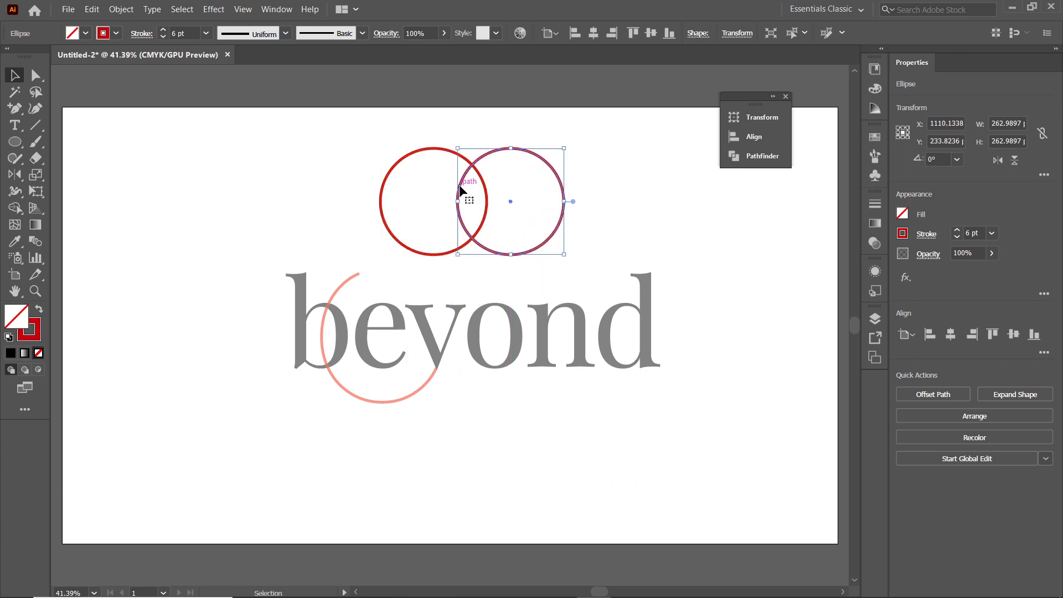
{"action": "left_click_drag", "start_coordinate": [353, 145], "coordinate": [511, 233]}
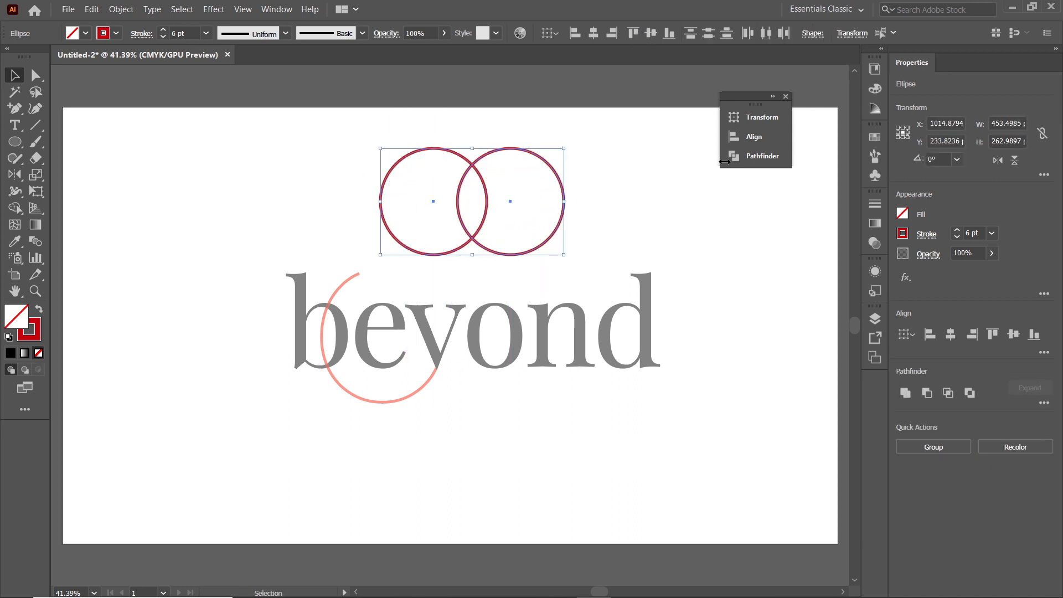
{"action": "left_click", "coordinate": [753, 156]}
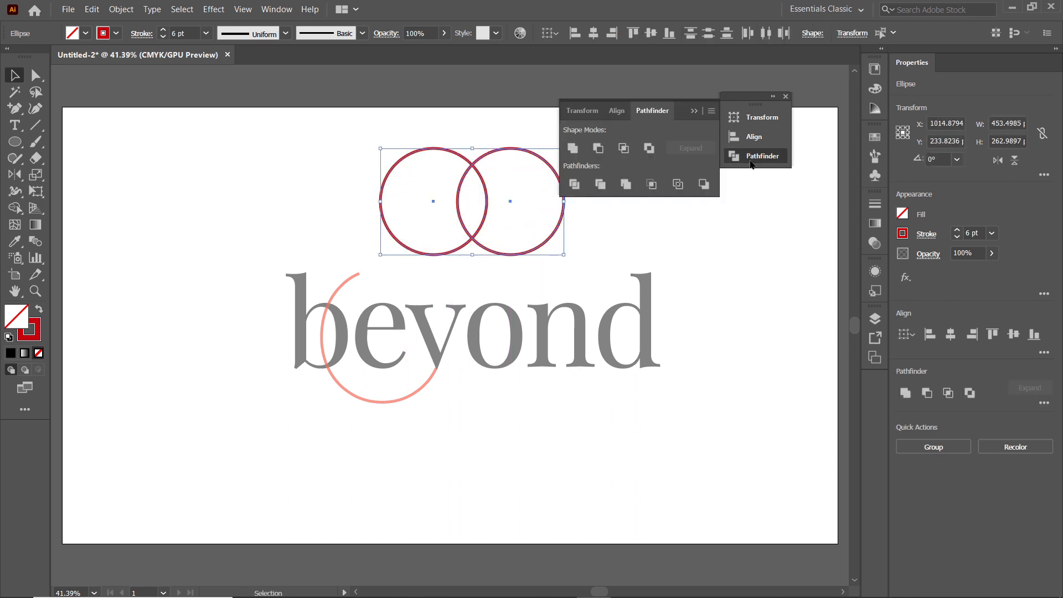
{"action": "left_click", "coordinate": [620, 149]}
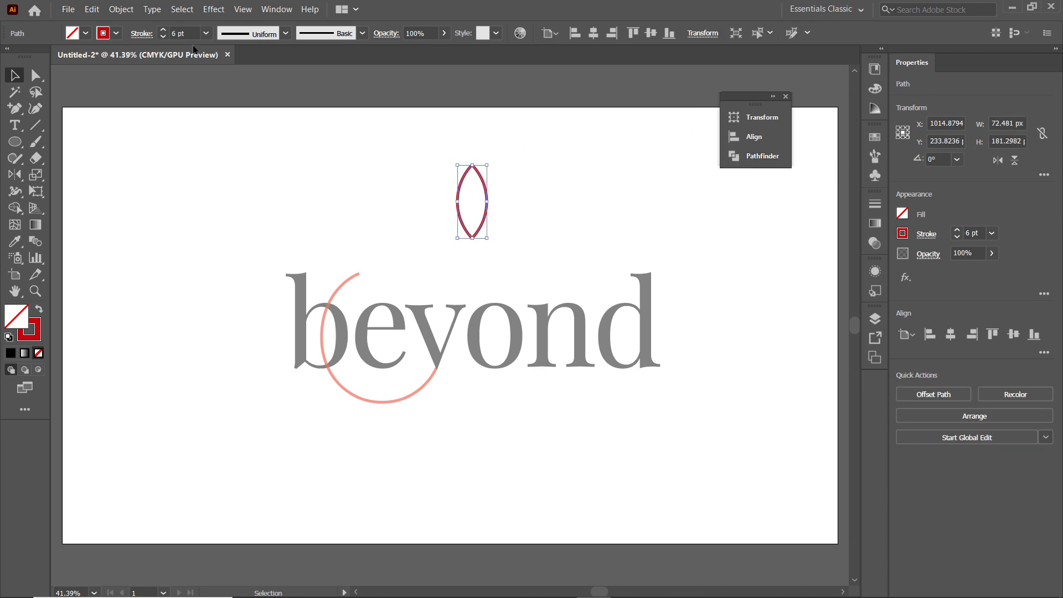
Set the petal's stroke to Round Cap and Round Join
{"action": "left_click", "coordinate": [142, 34]}
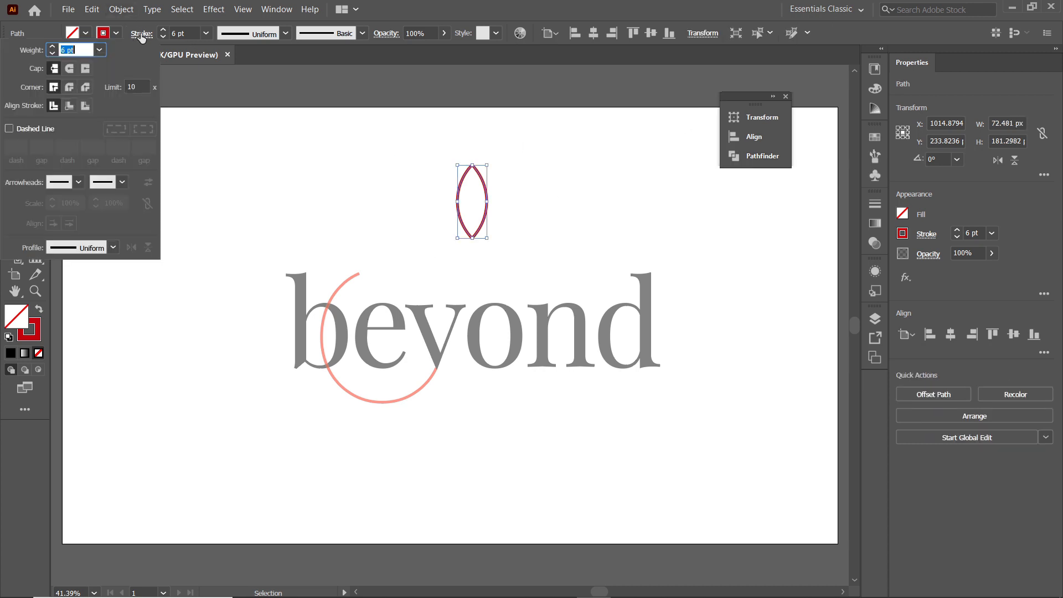
{"action": "left_click", "coordinate": [70, 69]}
{"action": "left_click", "coordinate": [69, 87]}
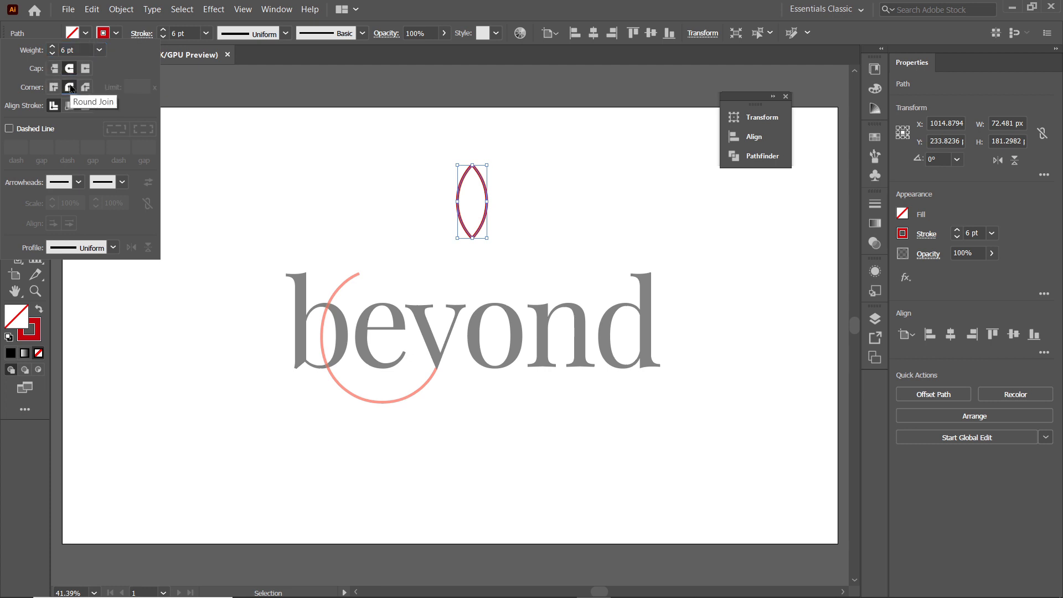
Shorten the upright petal and make two copies rotated to 315°, one meeting its lower tip and one set apart to the left
{"action": "mouse_move", "coordinate": [472, 238]}
{"action": "left_mouse_down"}
{"action": "mouse_move", "coordinate": [472, 226]}
{"action": "mouse_move", "coordinate": [529, 219]}
{"action": "left_mouse_up"}
{"action": "left_click_drag", "start_coordinate": [554, 162], "coordinate": [481, 224]}
{"action": "key", "text": "o"}
{"action": "left_click", "coordinate": [472, 224], "text": "alt"}
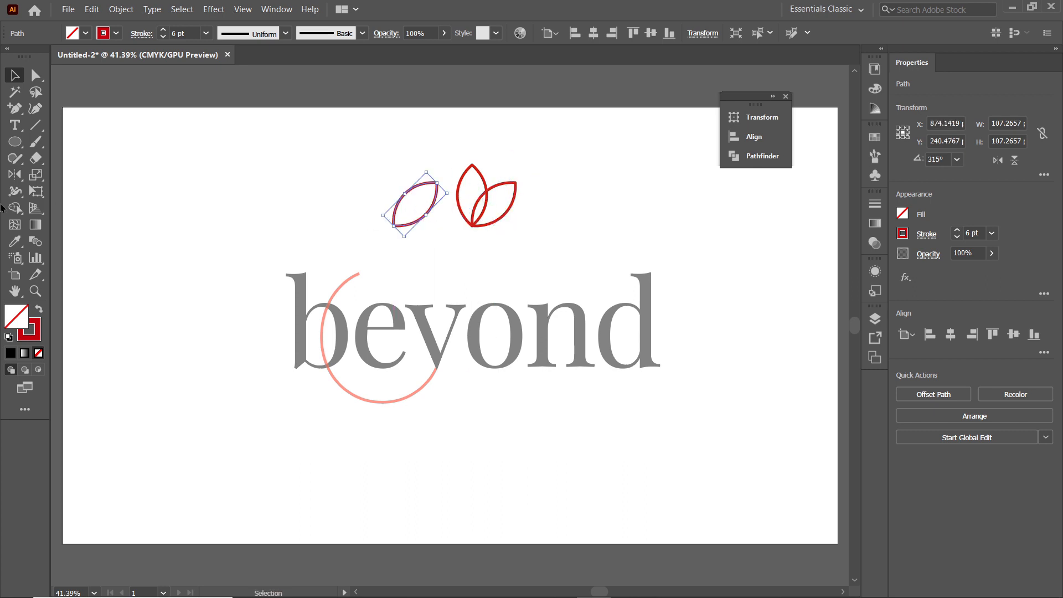
Reflect the separate tilted petal across the vertical axis and attach it to the base of the other two petals
{"action": "left_click", "coordinate": [537, 394]}
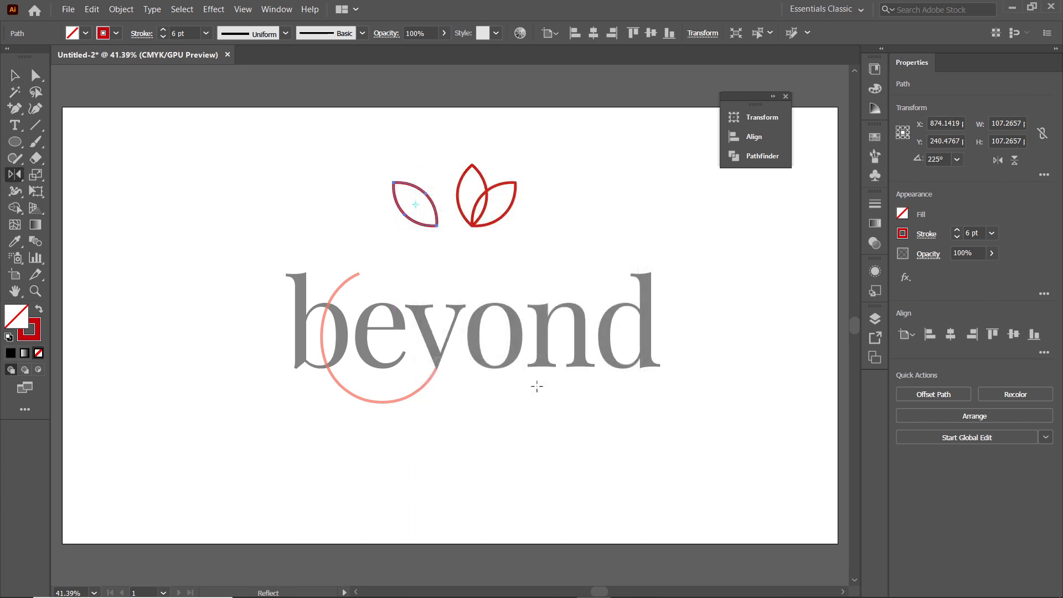
{"action": "key", "text": "v"}
{"action": "left_click_drag", "start_coordinate": [433, 227], "coordinate": [472, 224]}
Remove the side petals' overlapping parts inside the middle petal with the Shape Builder tool
{"action": "left_click_drag", "start_coordinate": [434, 165], "coordinate": [528, 251]}
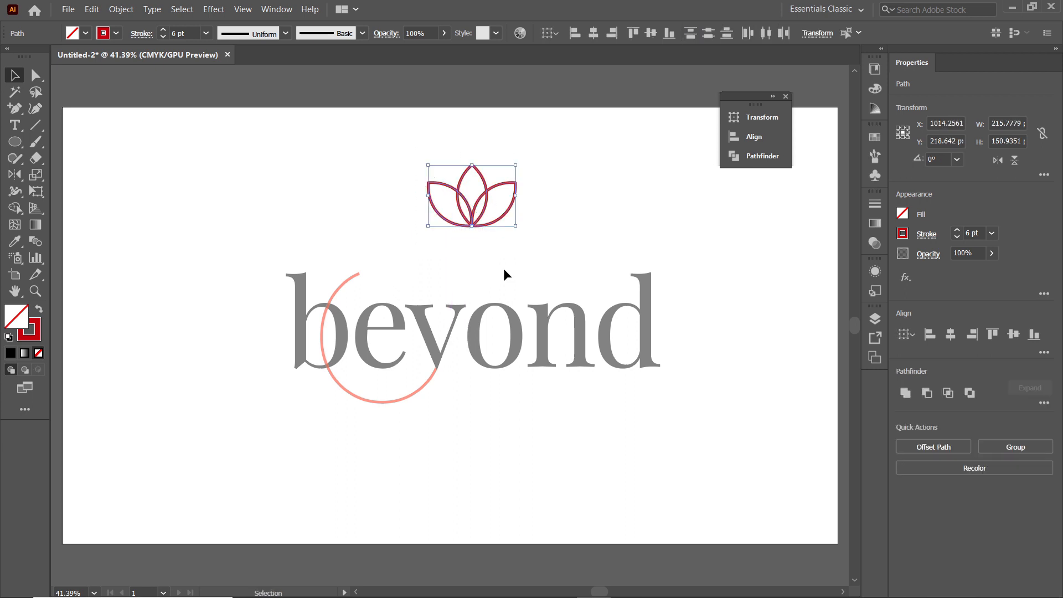
{"action": "left_click", "coordinate": [15, 210]}
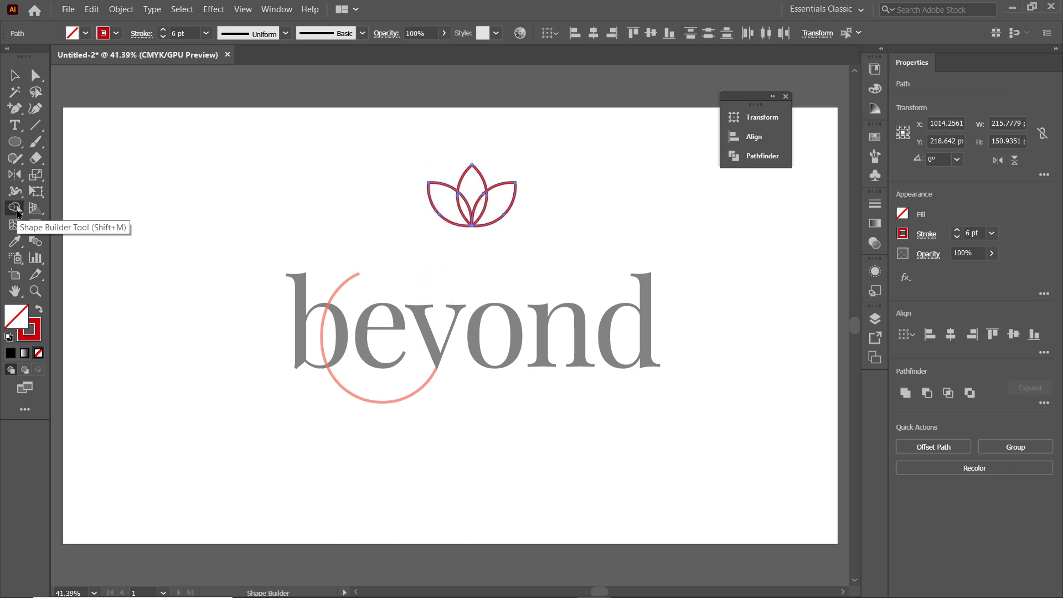
{"action": "left_click", "coordinate": [466, 203], "text": "alt"}
{"action": "left_click", "coordinate": [477, 209], "text": "alt"}
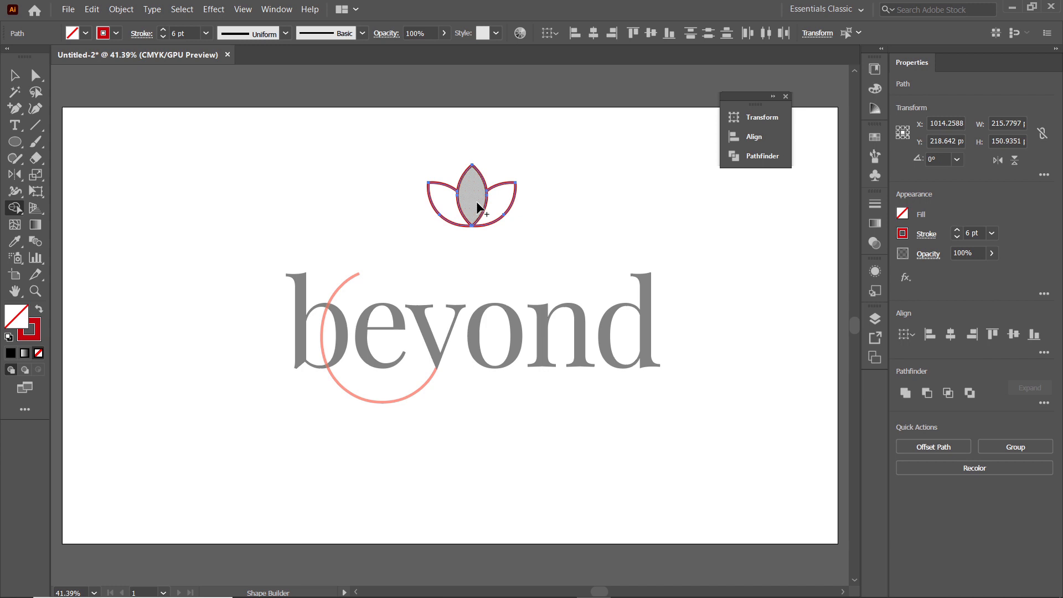
Group the three petals into one lotus flower
{"action": "left_click", "coordinate": [15, 75]}
{"action": "right_click", "coordinate": [475, 224]}
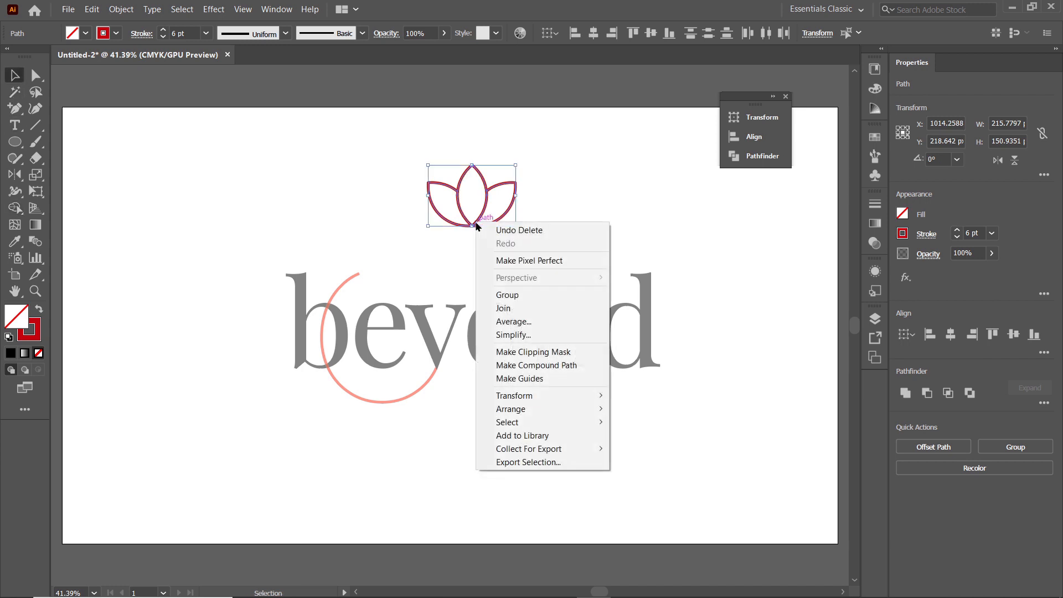
{"action": "left_click", "coordinate": [527, 295]}
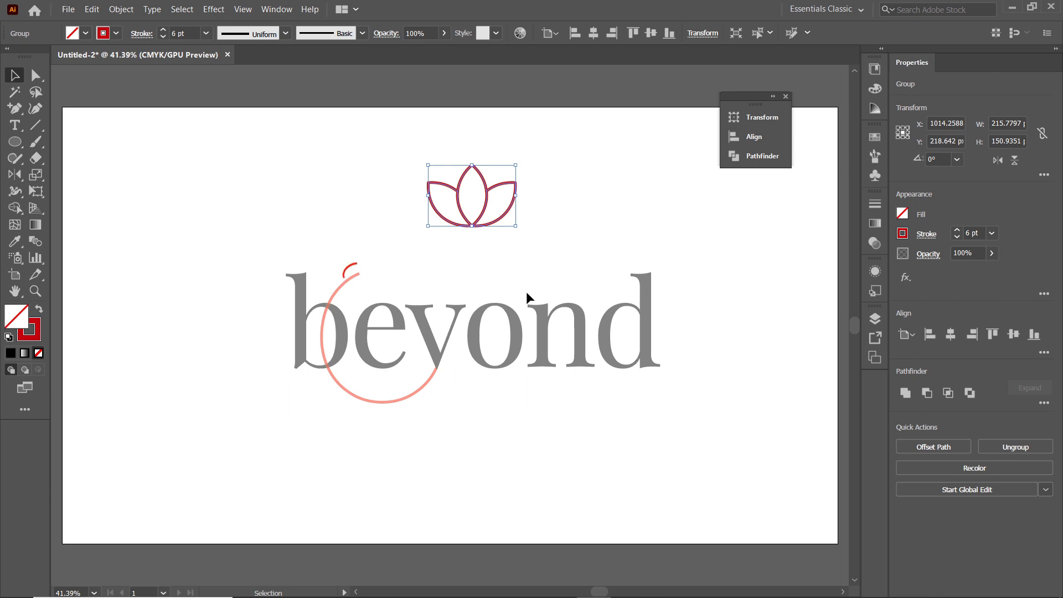
Move the lotus to the arc's upper end, scale it down and rotate it to about 303°
{"action": "left_click_drag", "start_coordinate": [483, 225], "coordinate": [379, 273]}
{"action": "scroll", "coordinate": [379, 272], "scroll_direction": "up", "scroll_amount": 5}
{"action": "left_click_drag", "start_coordinate": [509, 259], "coordinate": [405, 237]}
{"action": "left_click_drag", "start_coordinate": [369, 183], "coordinate": [393, 239]}
{"action": "left_click_drag", "start_coordinate": [497, 224], "coordinate": [493, 242]}
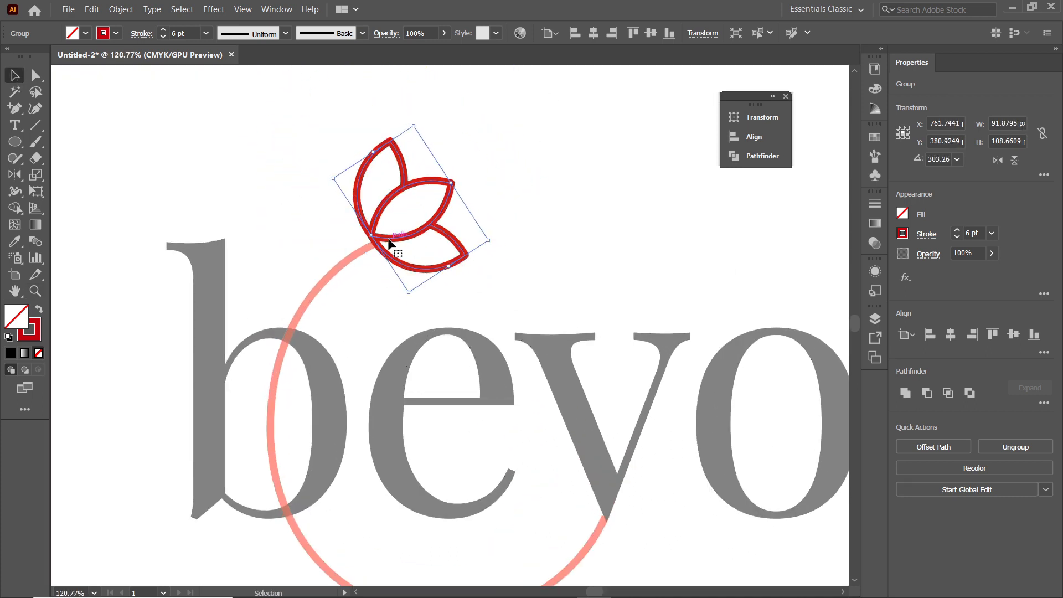
Nudge the lotus onto the arc's tip and fine-tune its rotation to about 296° so it continues the curve
{"action": "left_click_drag", "start_coordinate": [390, 244], "coordinate": [391, 249]}
{"action": "left_click_drag", "start_coordinate": [391, 249], "coordinate": [398, 249]}
{"action": "left_click_drag", "start_coordinate": [499, 251], "coordinate": [500, 259]}
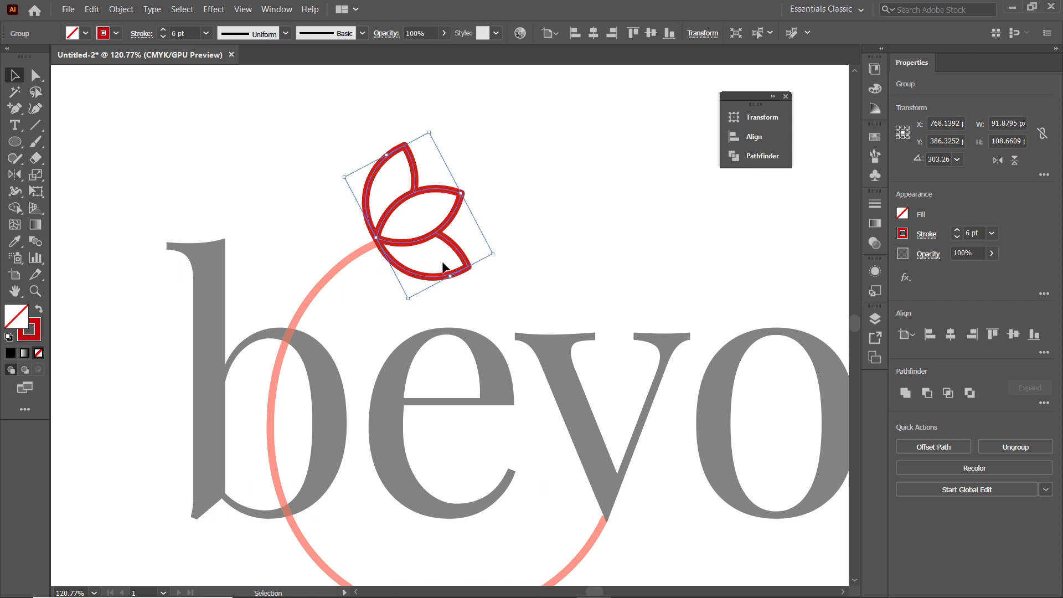
{"action": "left_click_drag", "start_coordinate": [411, 240], "coordinate": [413, 245]}
{"action": "left_click_drag", "start_coordinate": [502, 264], "coordinate": [501, 267]}
{"action": "left_click_drag", "start_coordinate": [415, 250], "coordinate": [415, 246]}
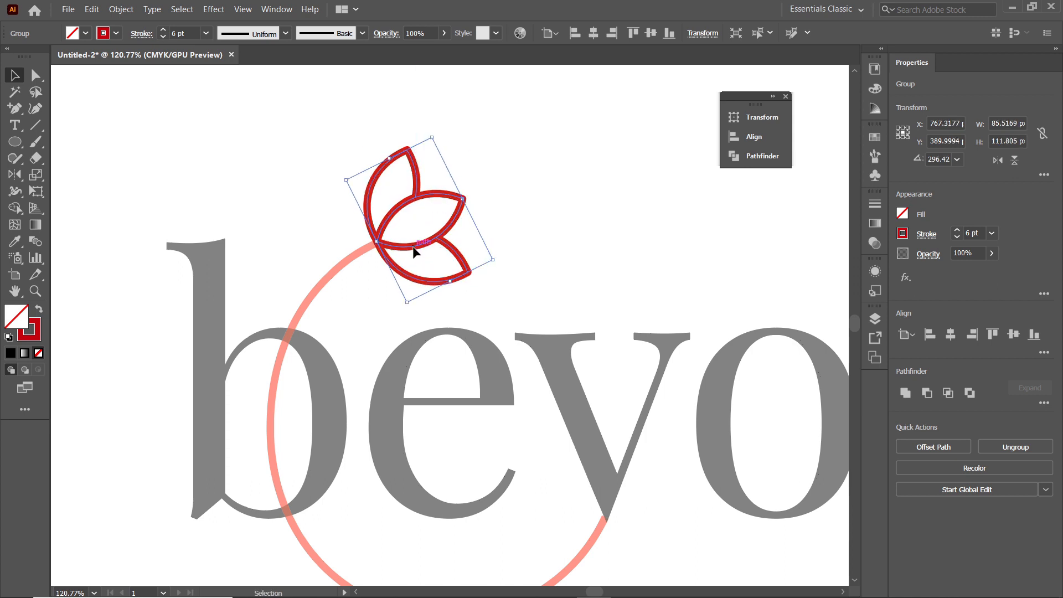
Outline the strokes of the lotus flower and the curved arc so both become filled shapes
{"action": "left_click", "coordinate": [121, 9]}
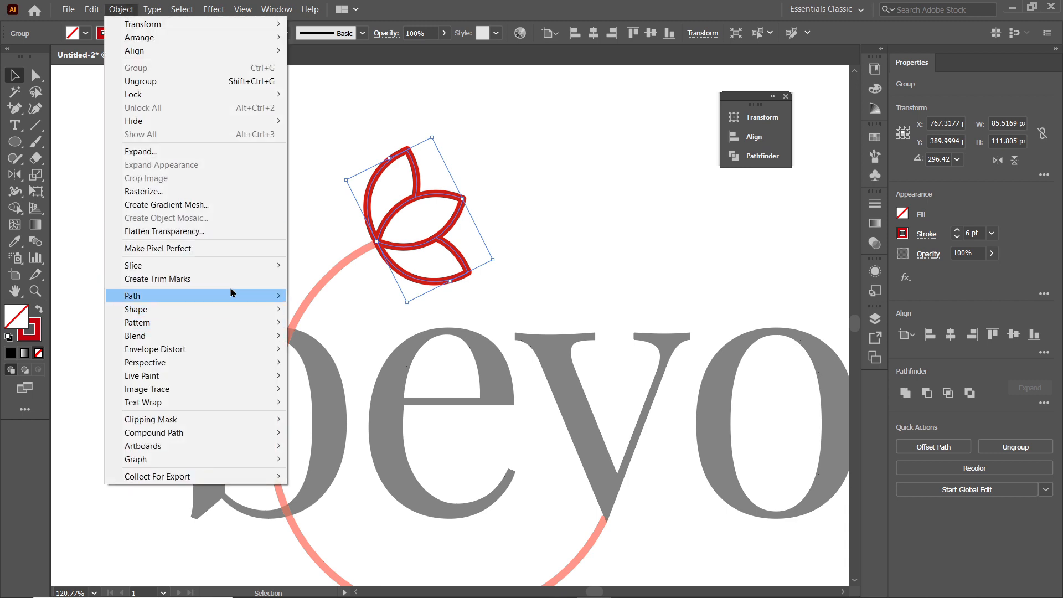
{"action": "mouse_move", "coordinate": [274, 295]}
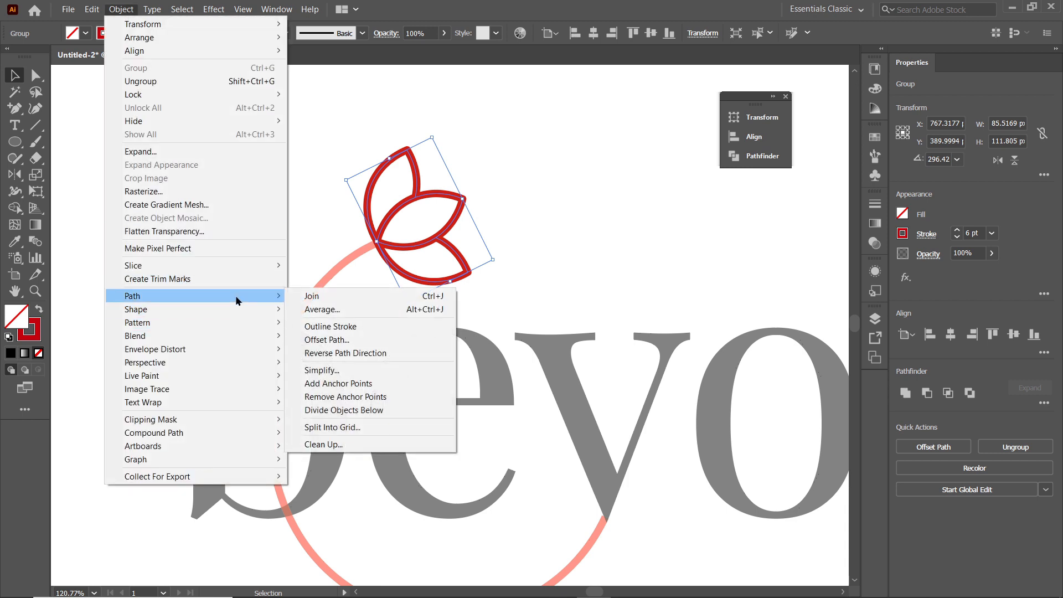
{"action": "left_click", "coordinate": [331, 326]}
{"action": "left_click", "coordinate": [344, 270]}
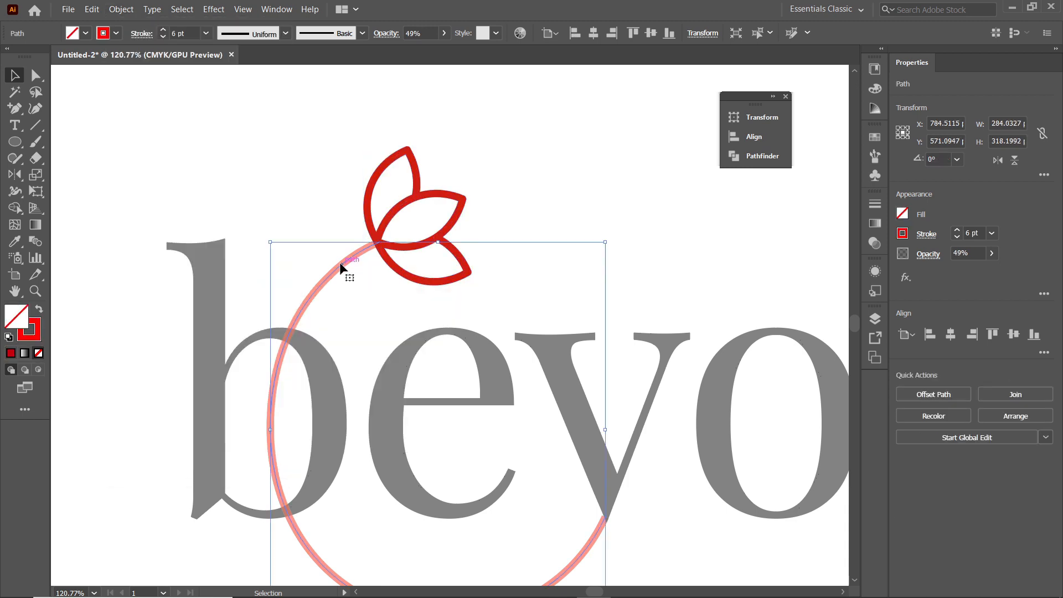
{"action": "left_click", "coordinate": [122, 9]}
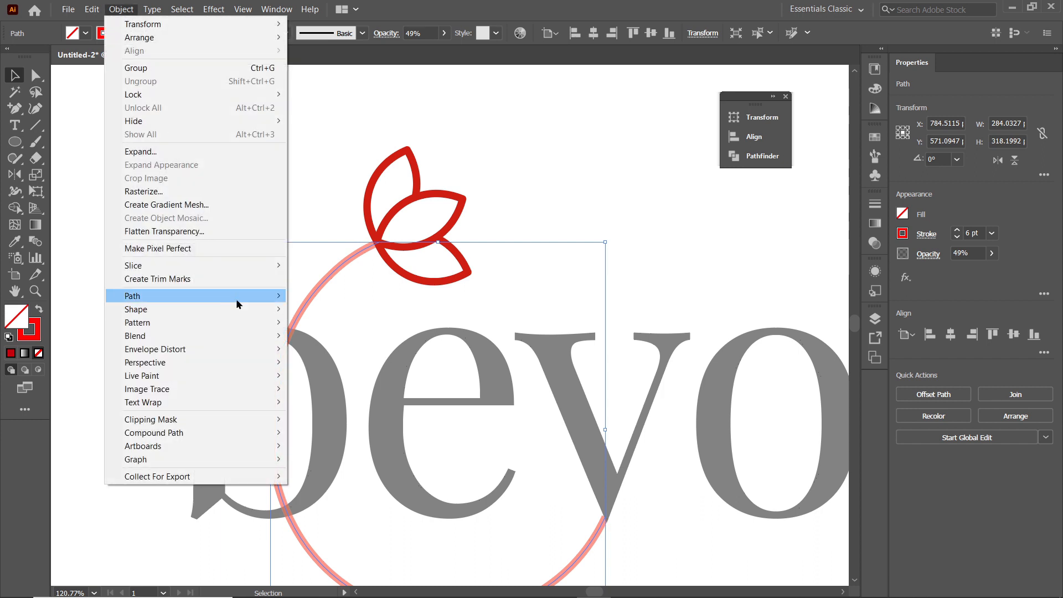
{"action": "mouse_move", "coordinate": [236, 304]}
{"action": "left_click", "coordinate": [326, 326]}
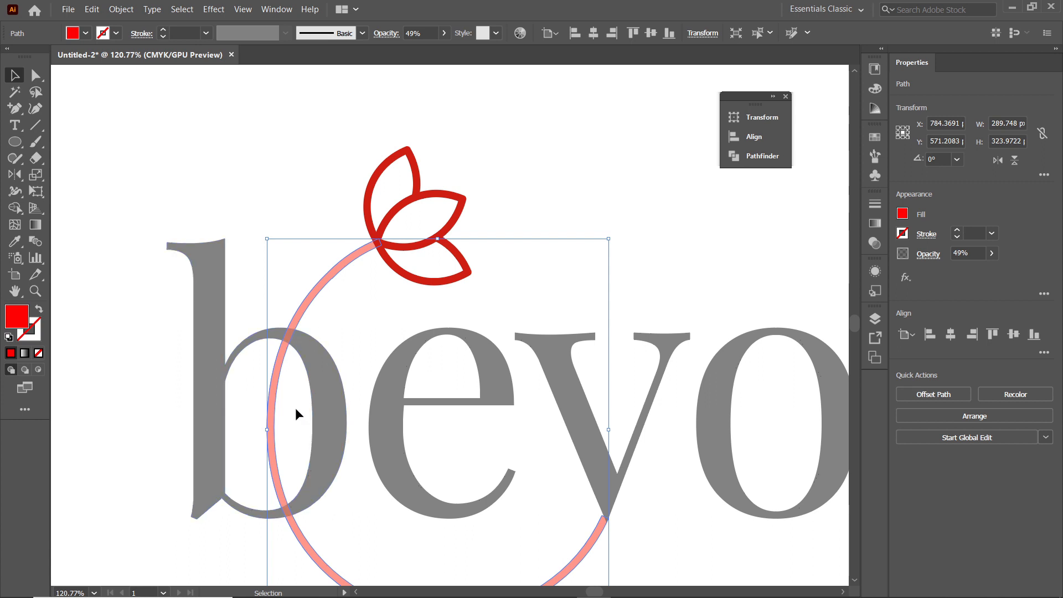
Offset the outlined arc's path by 6 px with miter joins to make a wider guide band around it
{"action": "key", "text": "z"}
{"action": "left_click_drag", "start_coordinate": [285, 434], "coordinate": [394, 443]}
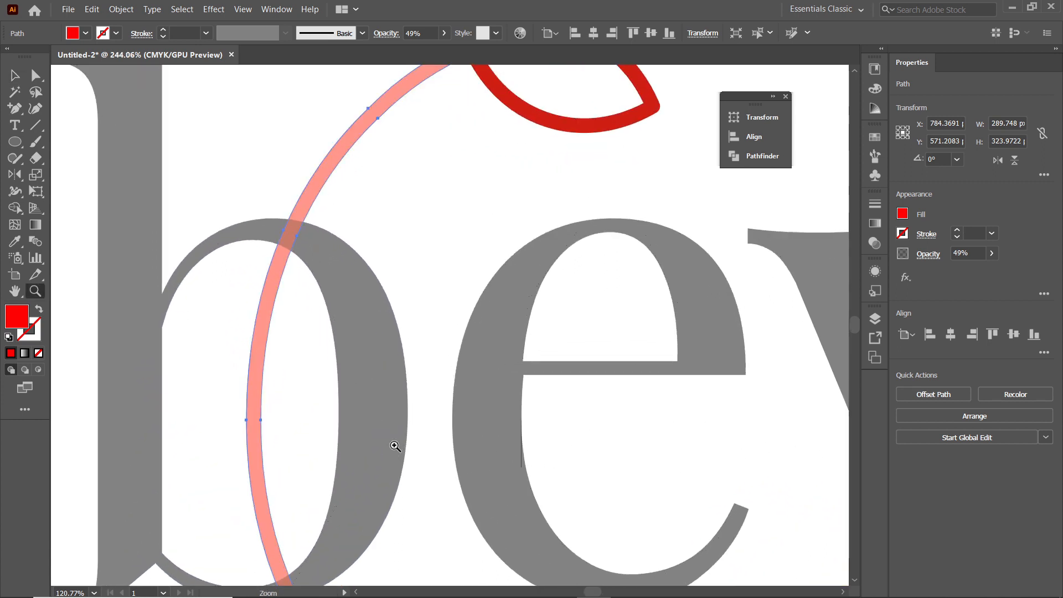
{"action": "left_click", "coordinate": [15, 76]}
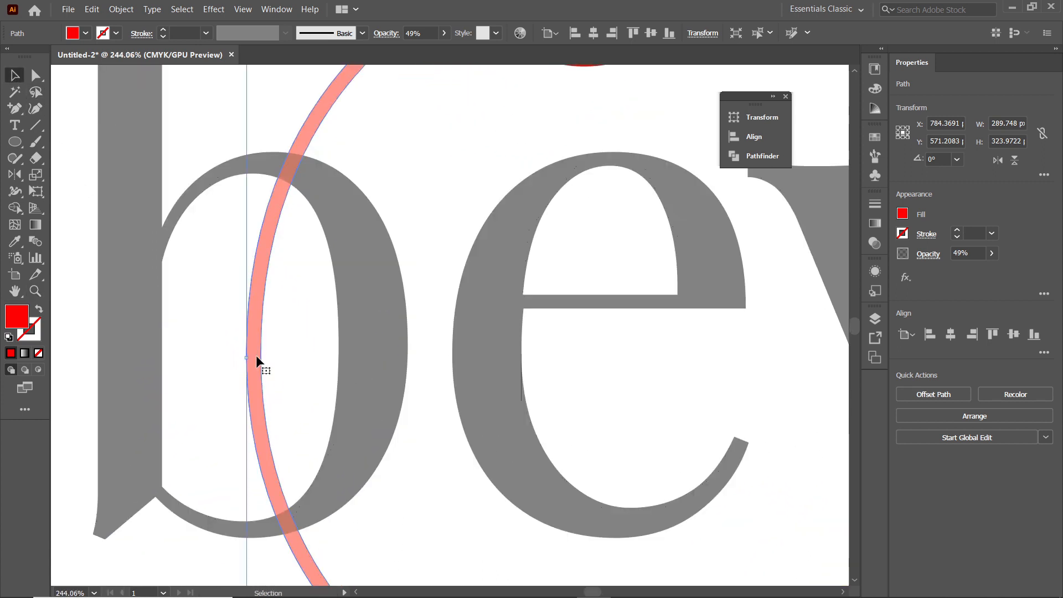
{"action": "left_click", "coordinate": [128, 9]}
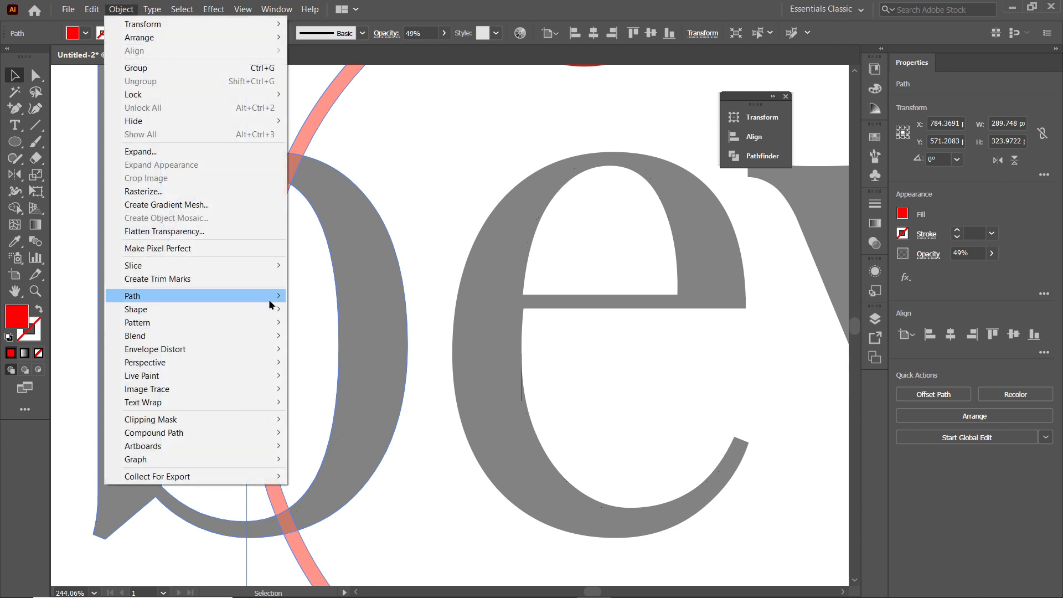
{"action": "mouse_move", "coordinate": [272, 299]}
{"action": "left_click", "coordinate": [335, 341]}
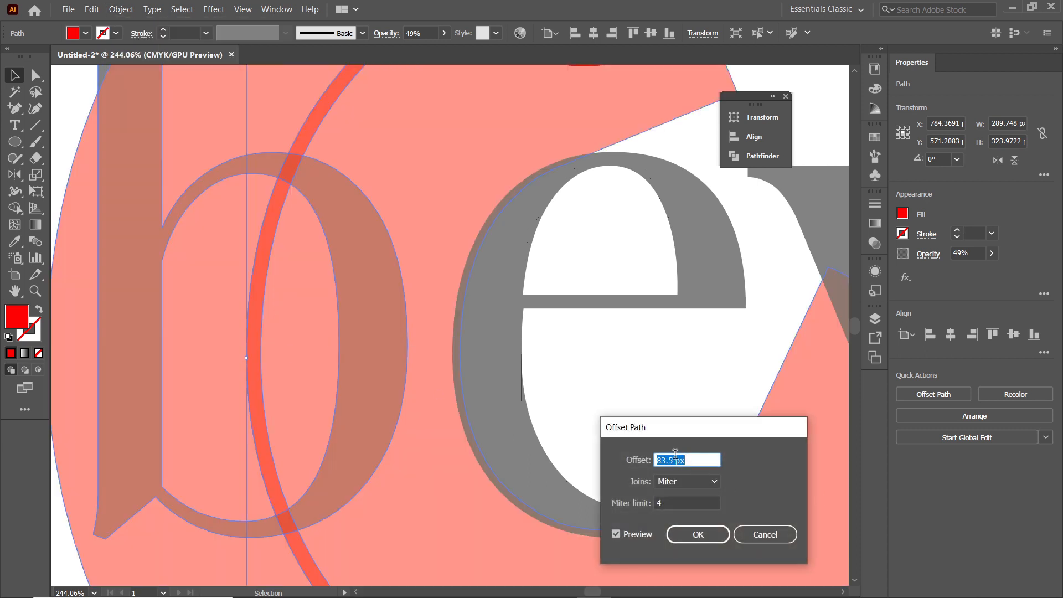
{"action": "left_click_drag", "start_coordinate": [672, 460], "coordinate": [617, 457]}
{"action": "type", "text": "6"}
{"action": "left_click", "coordinate": [698, 534]}
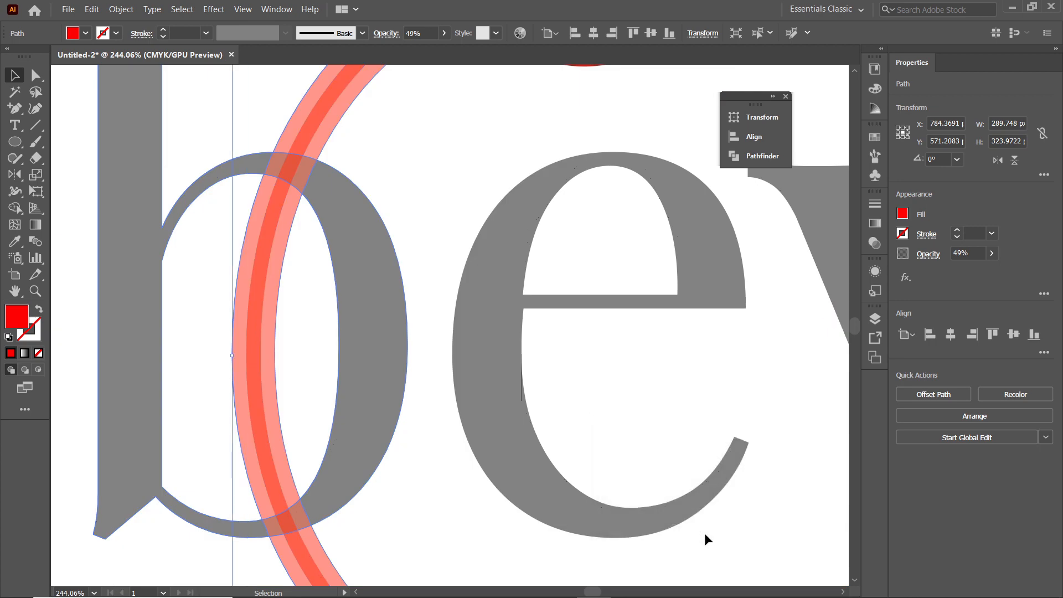
Cut a gap in the b's lower curve beside the arc by removing both offset overlaps with the Shape Builder tool
{"action": "left_click", "coordinate": [385, 428], "text": "shift"}
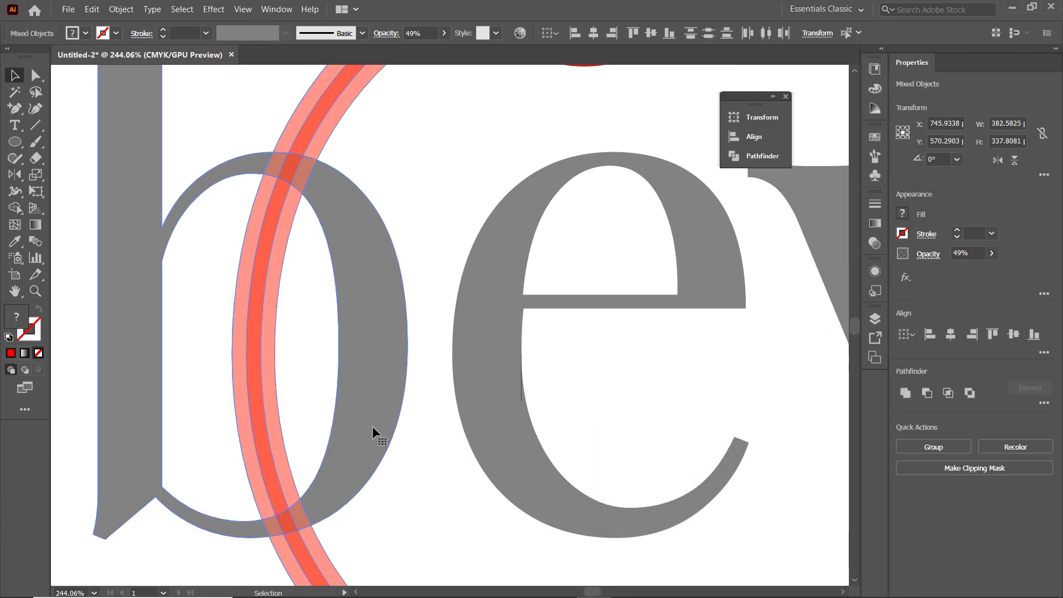
{"action": "left_click", "coordinate": [16, 209]}
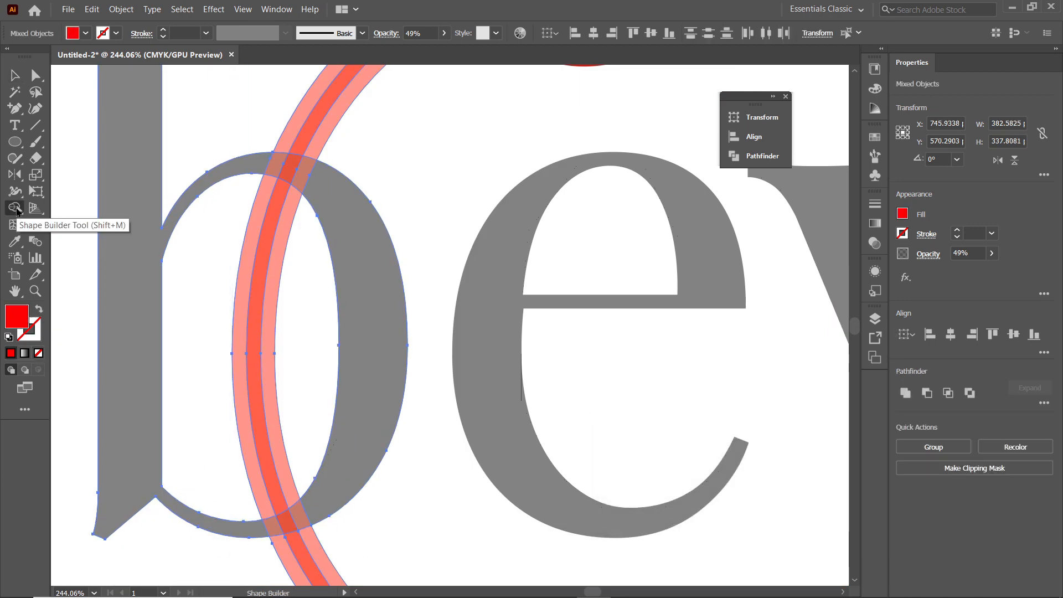
{"action": "left_click", "coordinate": [271, 527], "text": "alt"}
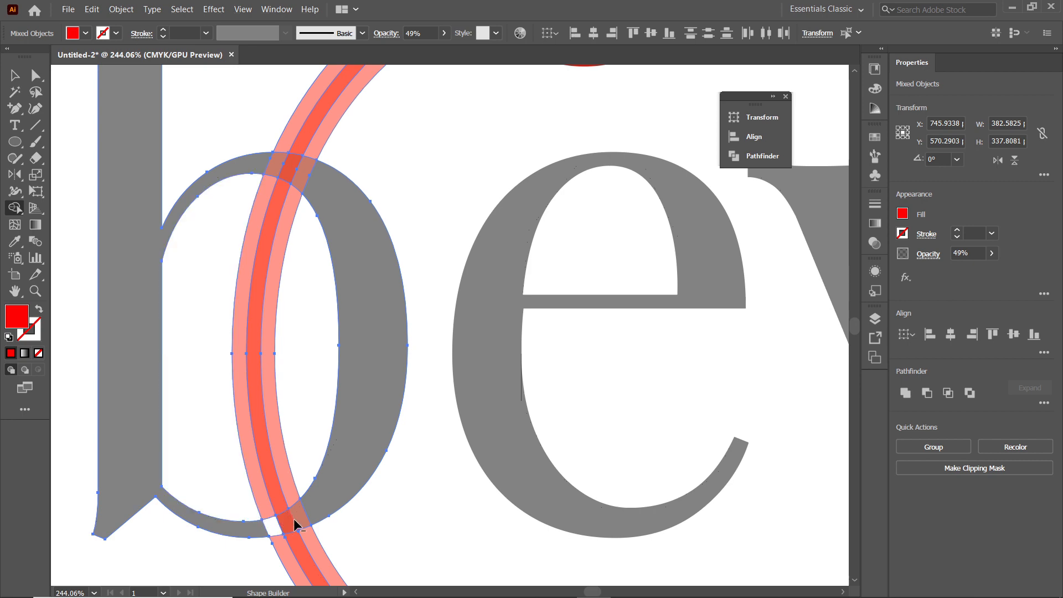
{"action": "left_click", "coordinate": [295, 520], "text": "alt"}
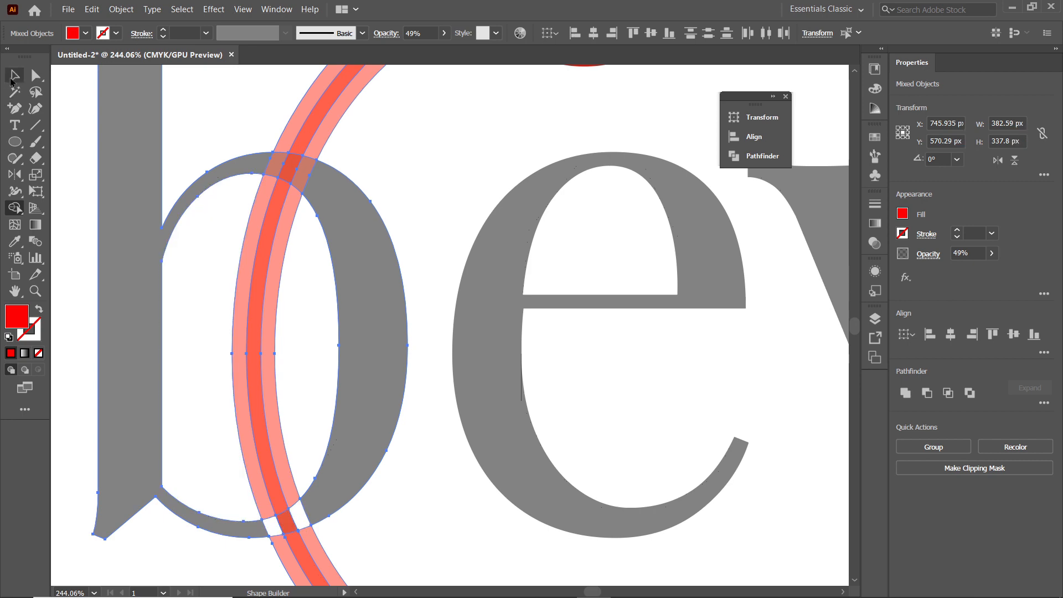
Delete the wider offset band around the arc, keeping the original arc
{"action": "left_click", "coordinate": [14, 77]}
{"action": "left_click", "coordinate": [287, 322]}
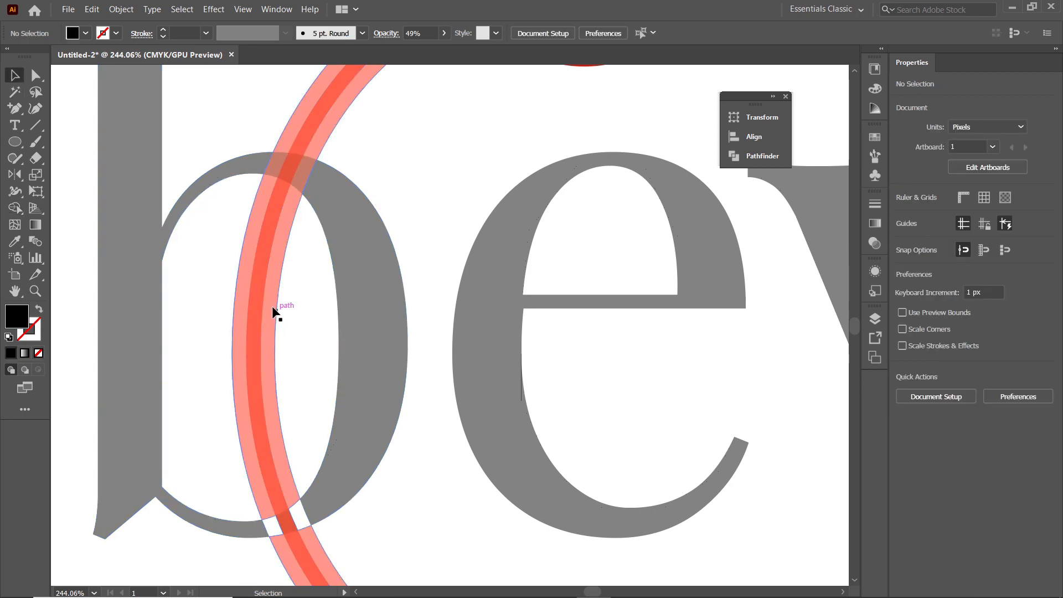
{"action": "left_click", "coordinate": [271, 305]}
{"action": "key", "text": "Delete"}
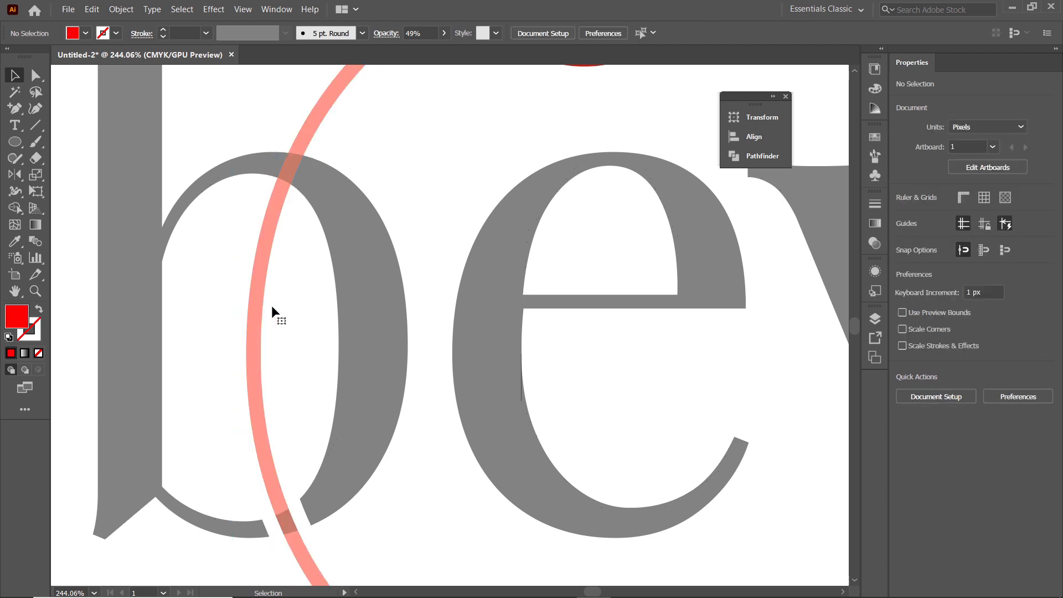
Offset the letter b's path by 6 px with miter joins
{"action": "left_click", "coordinate": [324, 187]}
{"action": "left_click", "coordinate": [122, 9]}
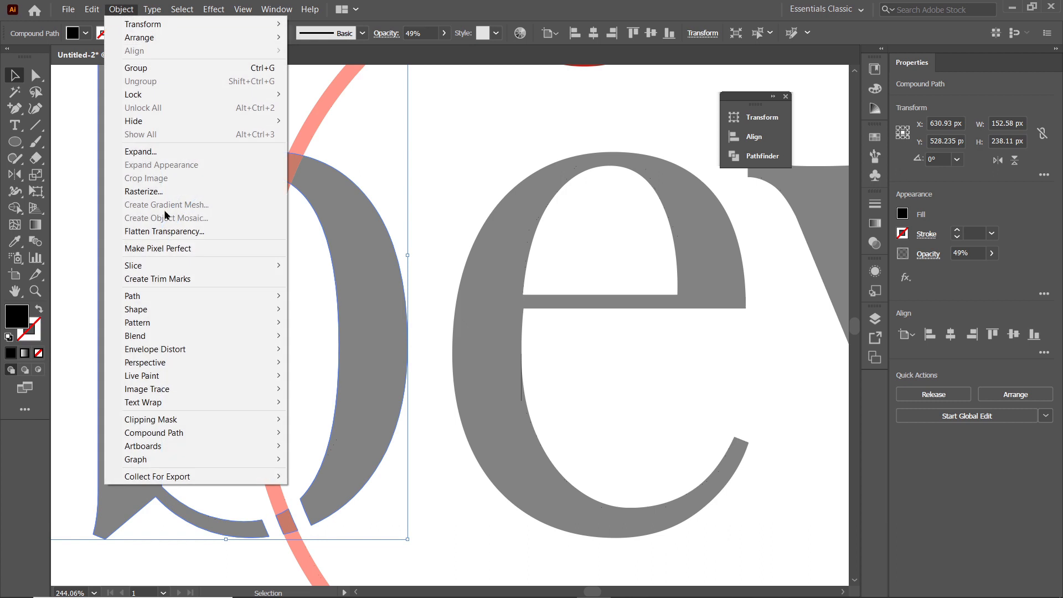
{"action": "mouse_move", "coordinate": [209, 299]}
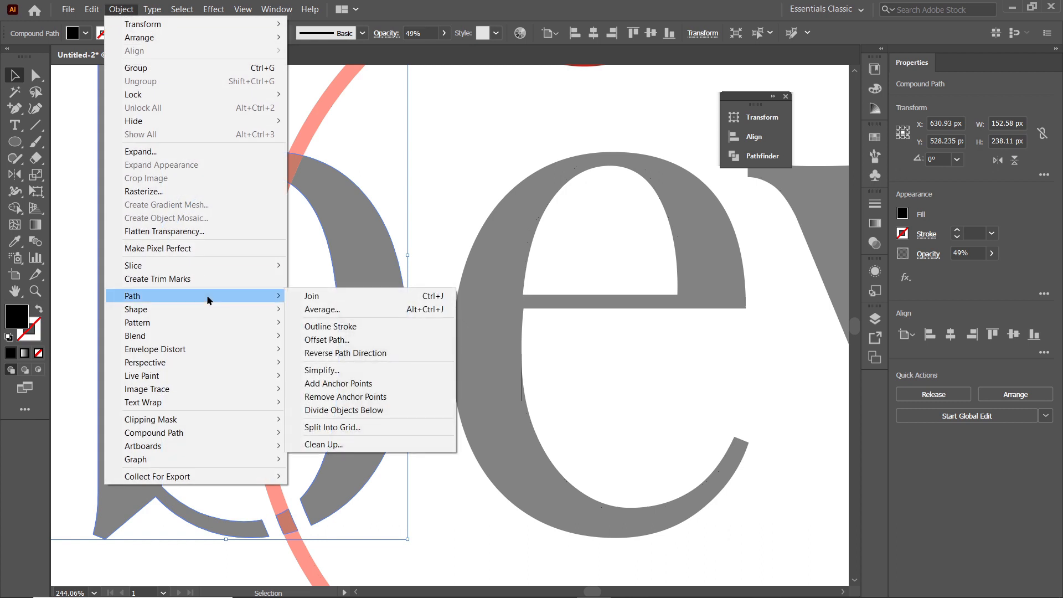
{"action": "left_click", "coordinate": [335, 340]}
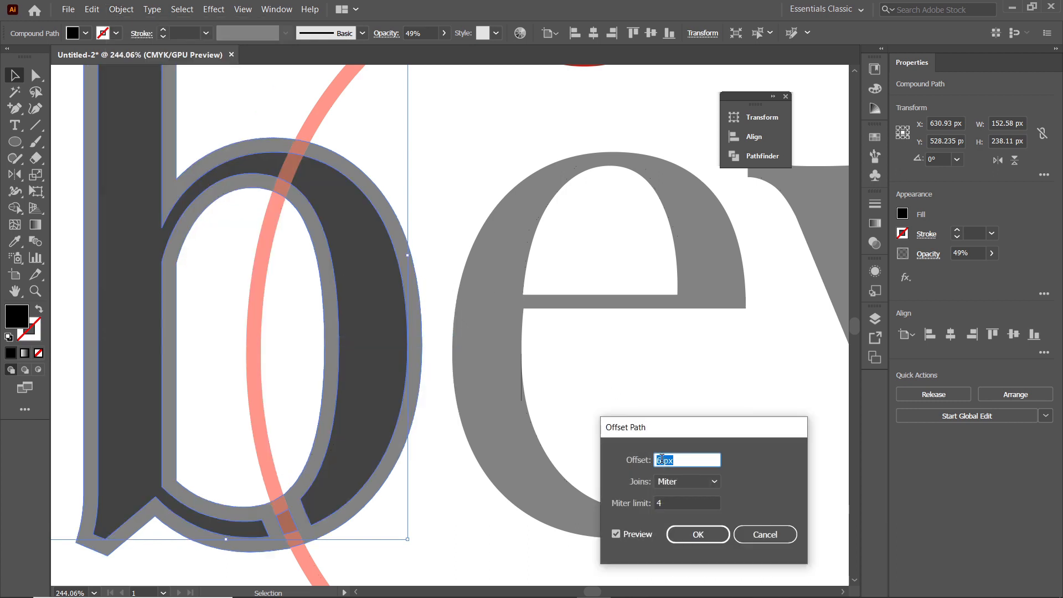
{"action": "left_click", "coordinate": [703, 534]}
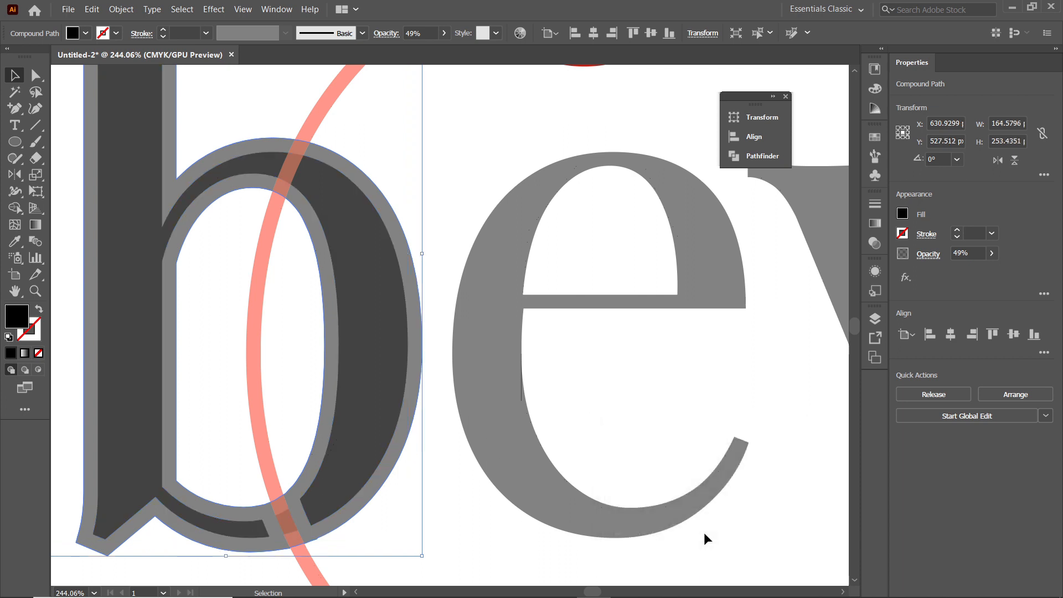
Remove the arc pieces just inside and outside the b's upper curve with the Shape Builder tool
{"action": "left_click", "coordinate": [257, 222], "text": "shift"}
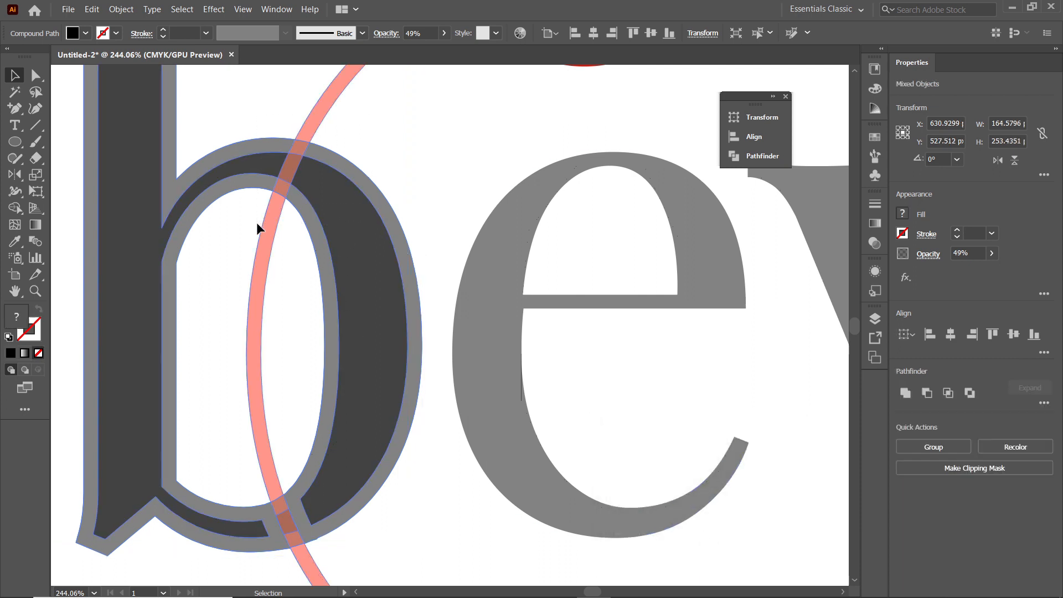
{"action": "left_click", "coordinate": [15, 208]}
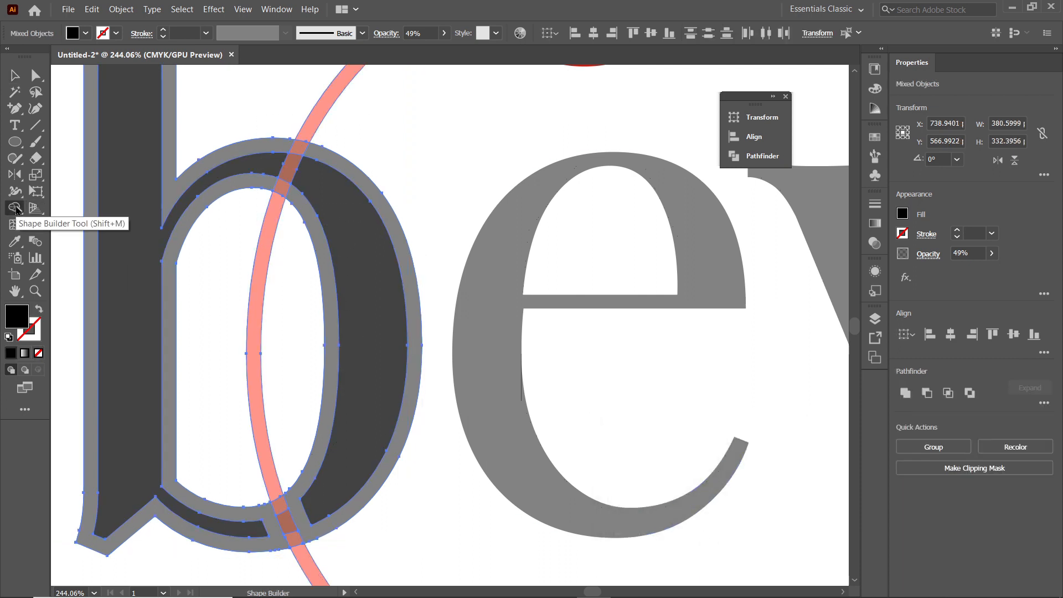
{"action": "left_click", "coordinate": [282, 190], "text": "alt"}
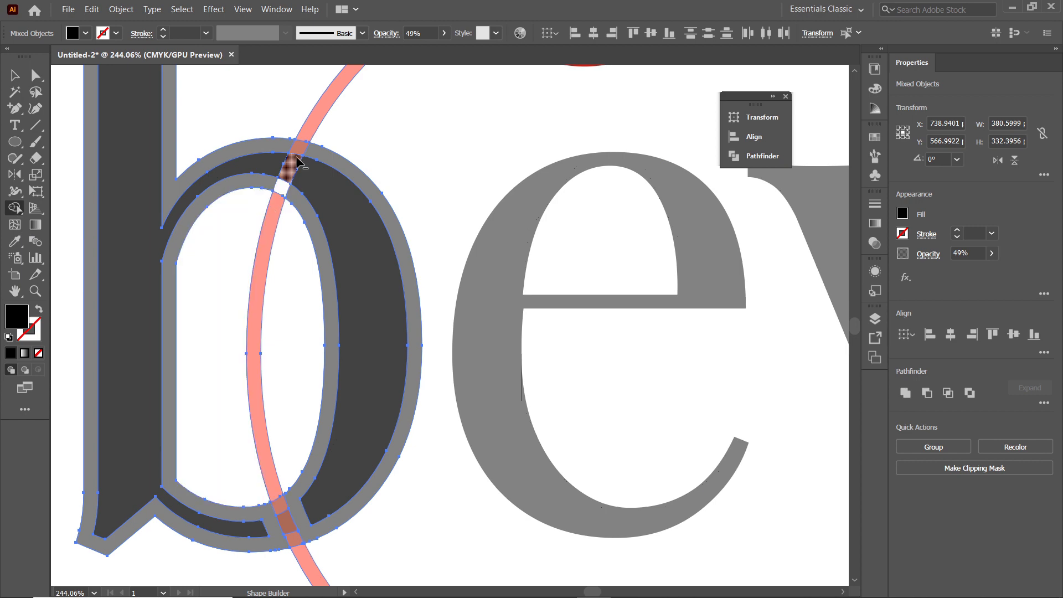
{"action": "left_click", "coordinate": [299, 149], "text": "alt"}
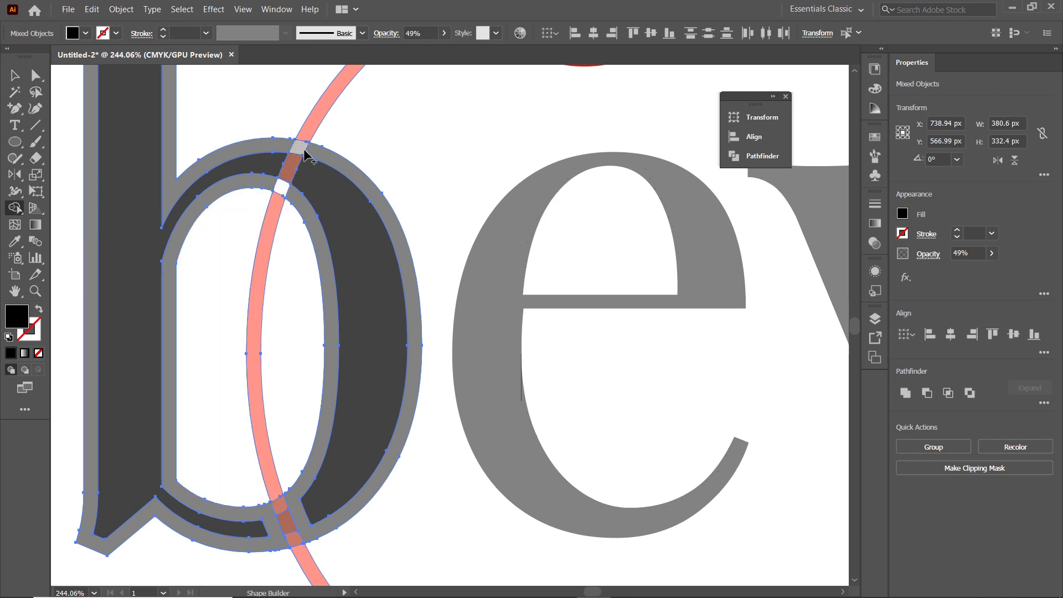
Delete the enlarged offset copy of the b, keeping the original letter
{"action": "left_click", "coordinate": [15, 75]}
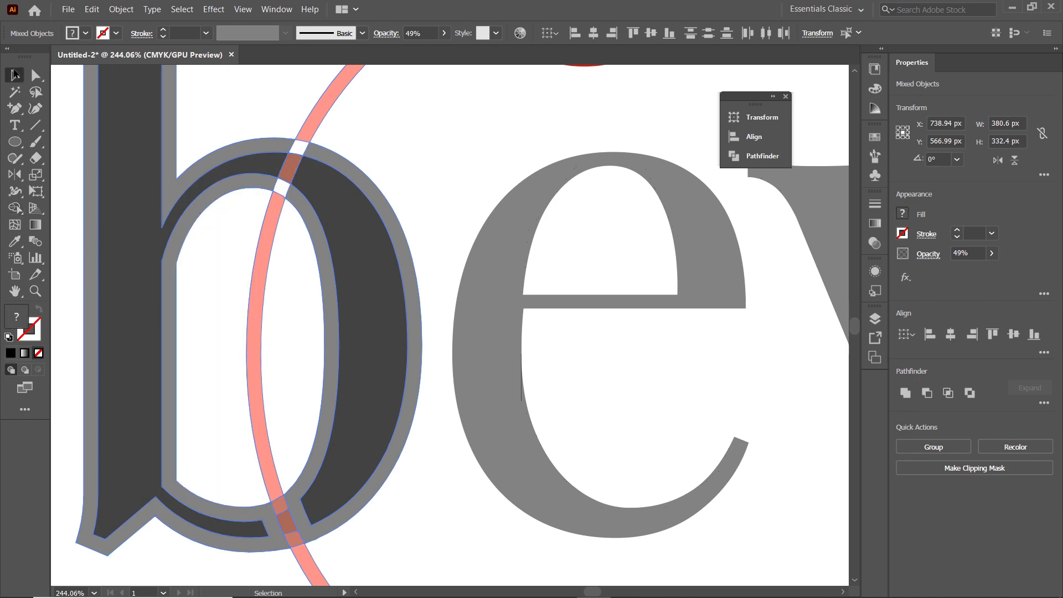
{"action": "left_click", "coordinate": [186, 98]}
{"action": "left_click", "coordinate": [168, 100]}
{"action": "left_click", "coordinate": [171, 101]}
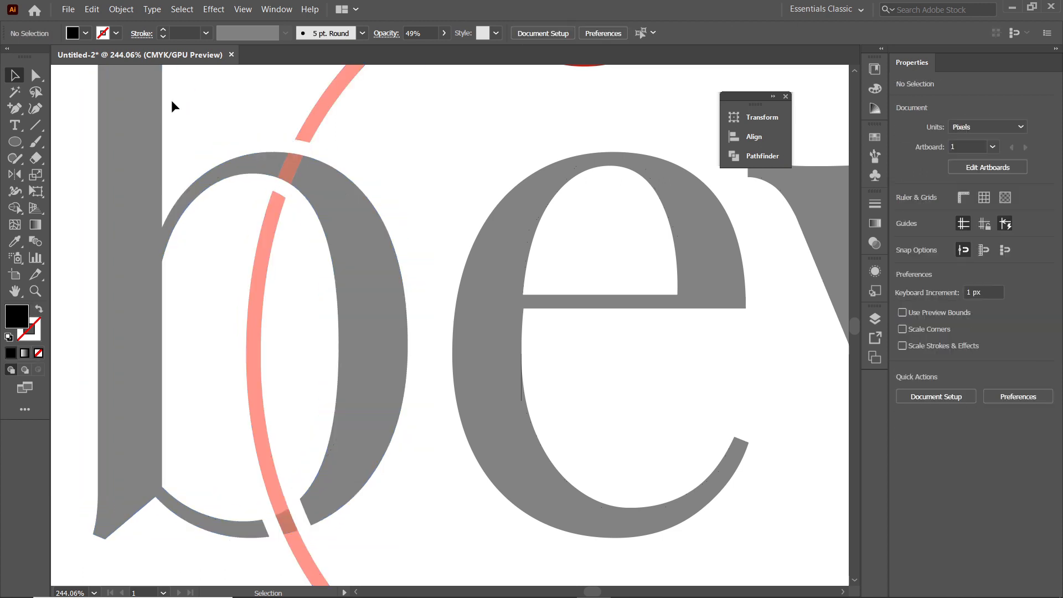
Select the entire wordmark with its arc and lotus, and set the opacity to 100%
{"action": "key", "text": "ctrl+0"}
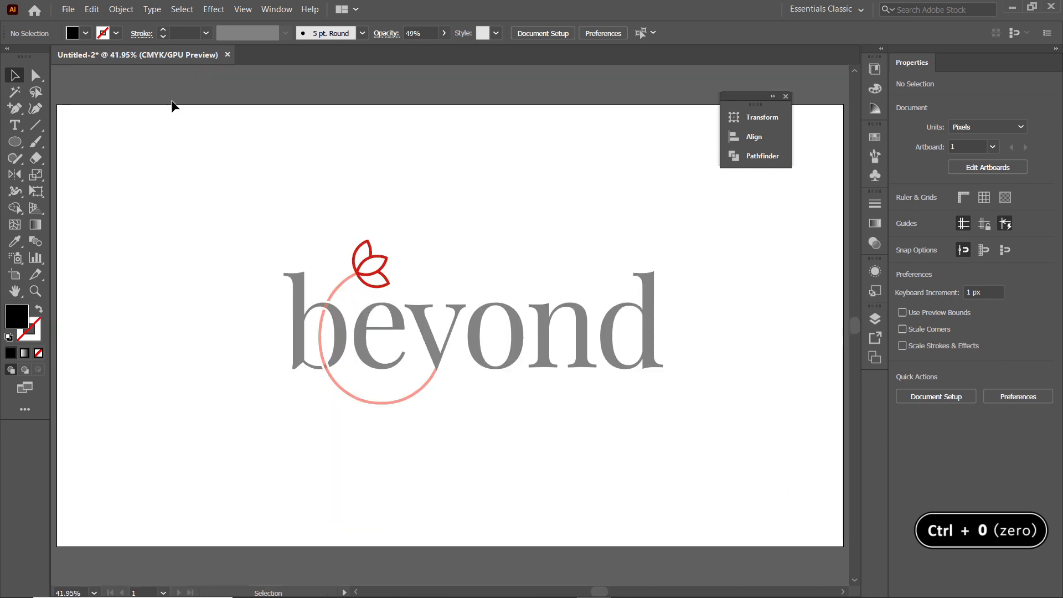
{"action": "left_click_drag", "start_coordinate": [249, 191], "coordinate": [710, 428]}
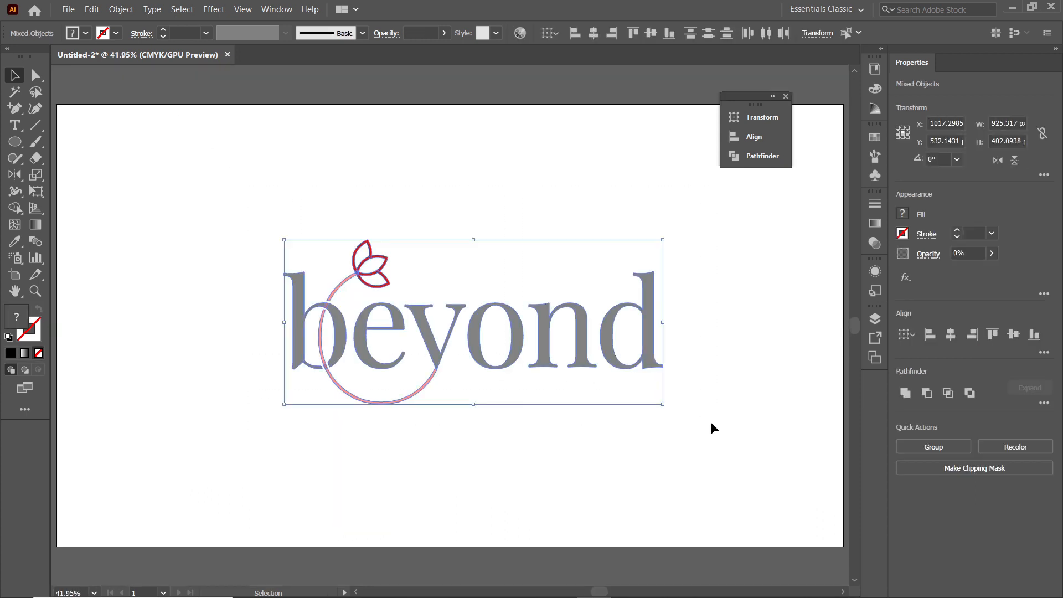
{"action": "left_click", "coordinate": [991, 253]}
{"action": "left_click_drag", "start_coordinate": [938, 272], "coordinate": [1062, 284]}
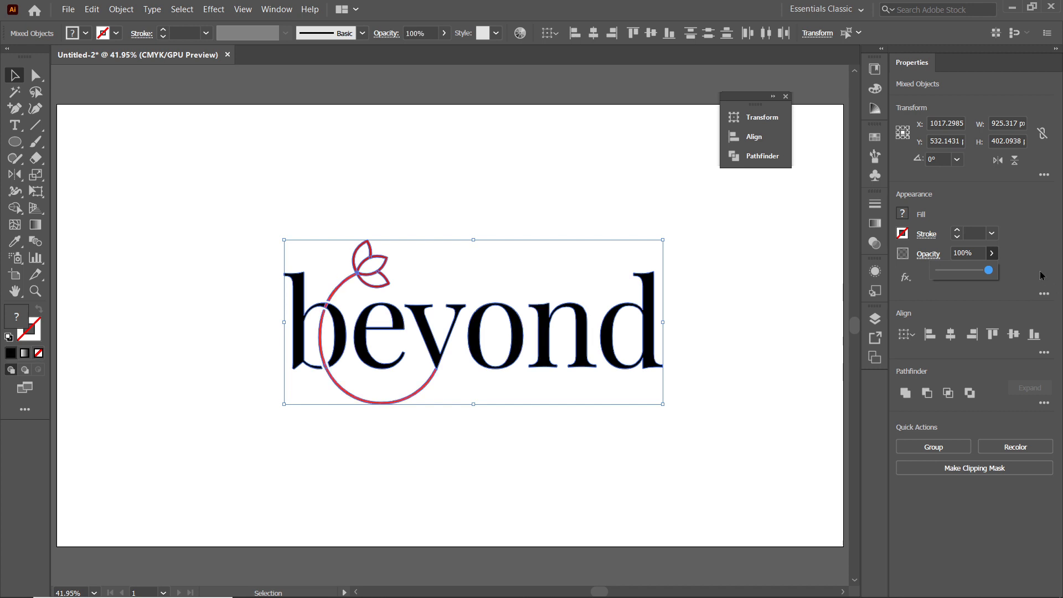
Fill all the wordmark's letters, the arc and the lotus with black
{"action": "left_click", "coordinate": [86, 33]}
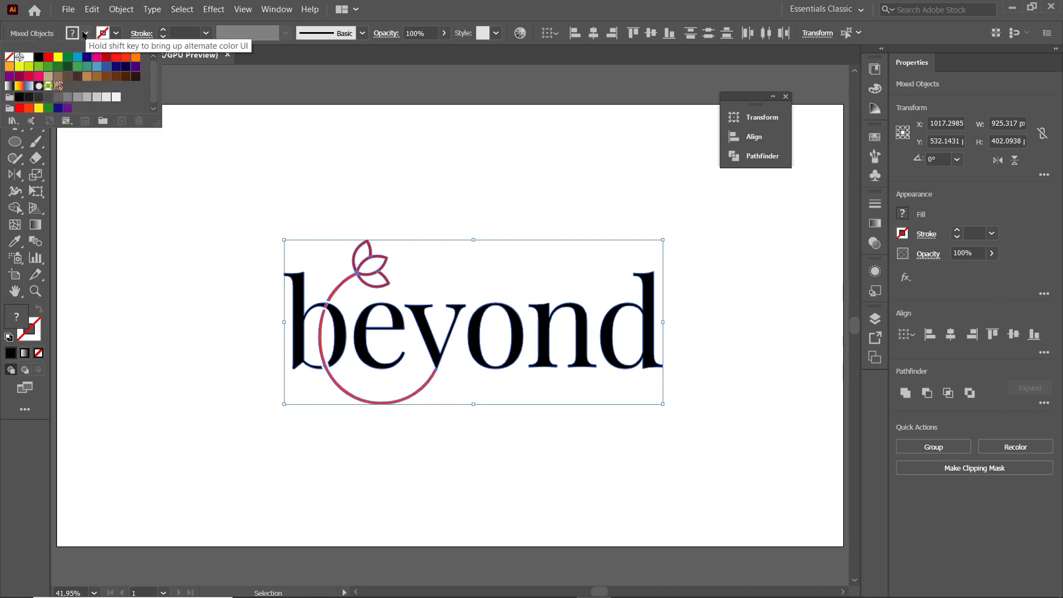
{"action": "left_click", "coordinate": [38, 58]}
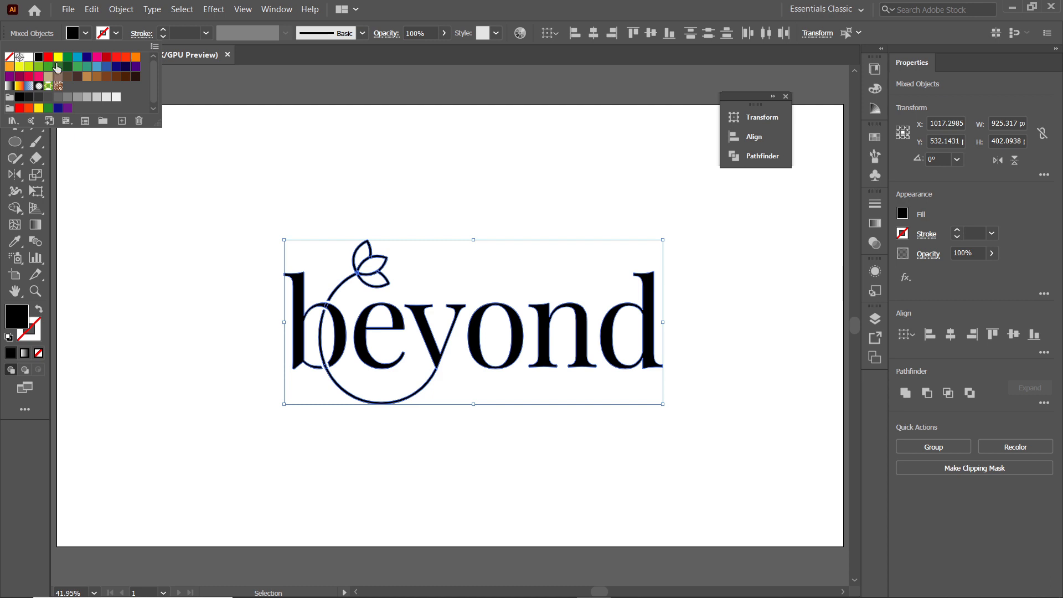
{"action": "left_click", "coordinate": [438, 160]}
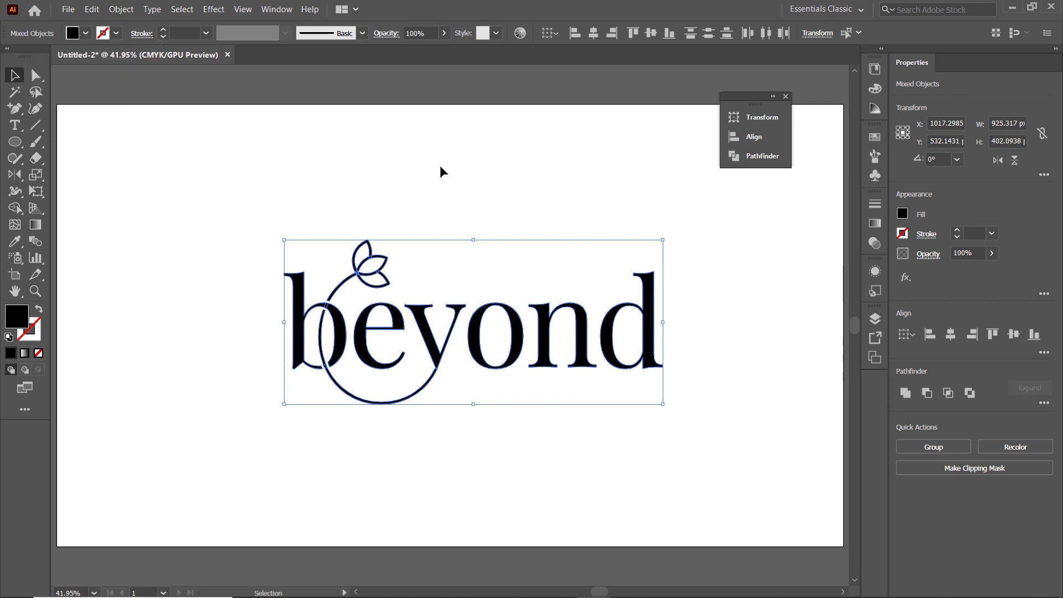
Tighten the letter spacing after the y by nudging the o, n and d closer to their preceding letters
{"action": "left_click", "coordinate": [695, 244]}
{"action": "left_click_drag", "start_coordinate": [696, 244], "coordinate": [479, 428]}
{"action": "key", "text": "Left"}
{"action": "key", "text": "Left"}
{"action": "key", "text": "Left"}
{"action": "key", "text": "Left"}
{"action": "key", "text": "Left"}
{"action": "key", "text": "Left"}
{"action": "key", "text": "Left"}
{"action": "key", "text": "Left"}
{"action": "key", "text": "Left"}
{"action": "key", "text": "Left"}
{"action": "key", "text": "Left"}
{"action": "left_click", "coordinate": [643, 310]}
{"action": "key", "text": "Left"}
{"action": "key", "text": "Left"}
{"action": "key", "text": "Left"}
{"action": "key", "text": "Left"}
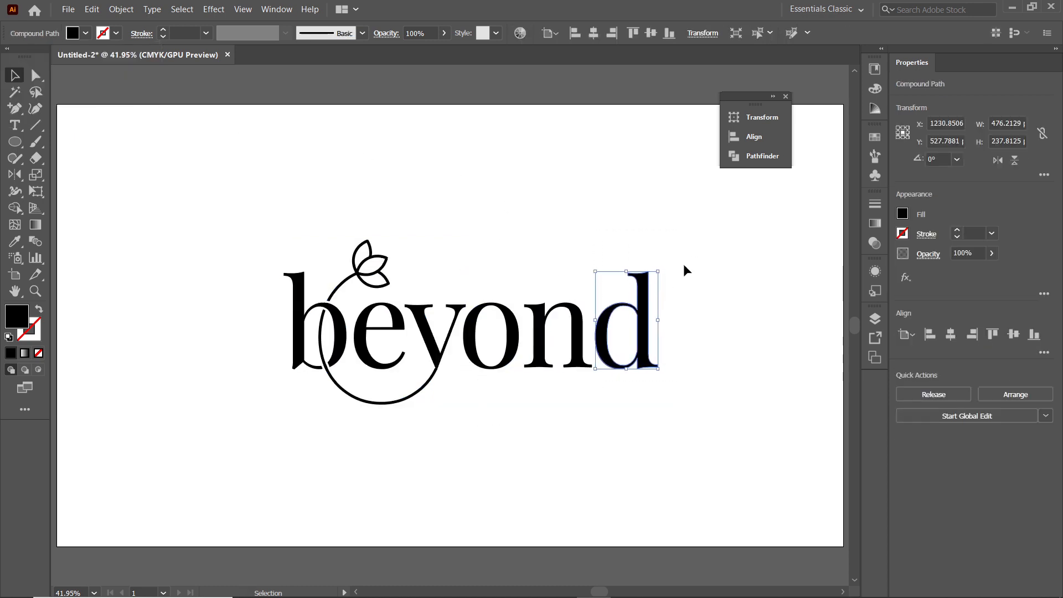
{"action": "left_click_drag", "start_coordinate": [683, 263], "coordinate": [524, 410]}
{"action": "key", "text": "Left"}
{"action": "key", "text": "Left"}
{"action": "key", "text": "Left"}
{"action": "key", "text": "Left"}
Group all the wordmark's letters together with the arc and lotus
{"action": "left_click_drag", "start_coordinate": [702, 197], "coordinate": [216, 443]}
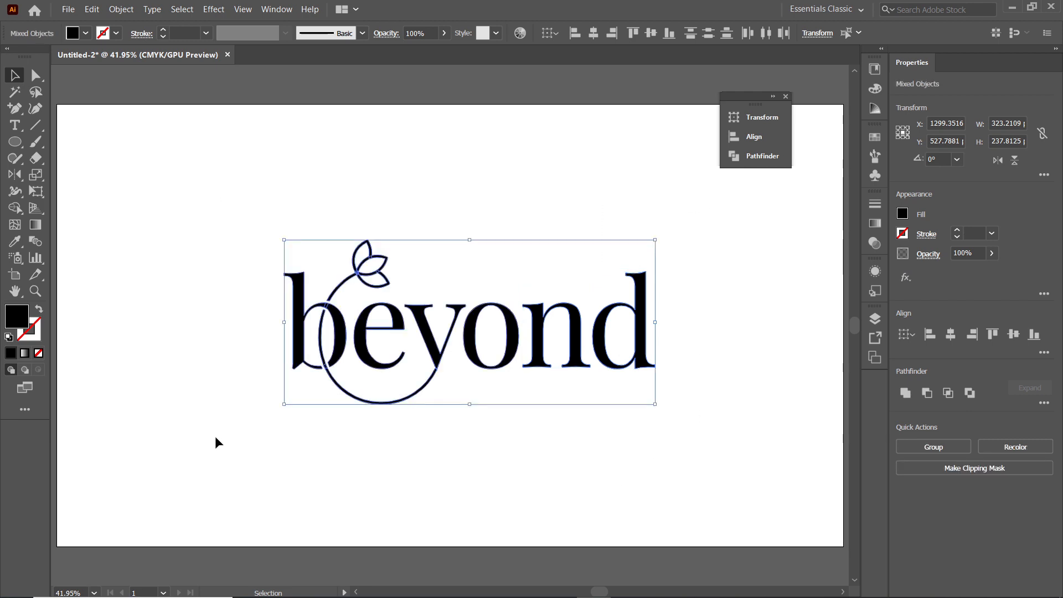
{"action": "right_click", "coordinate": [370, 331]}
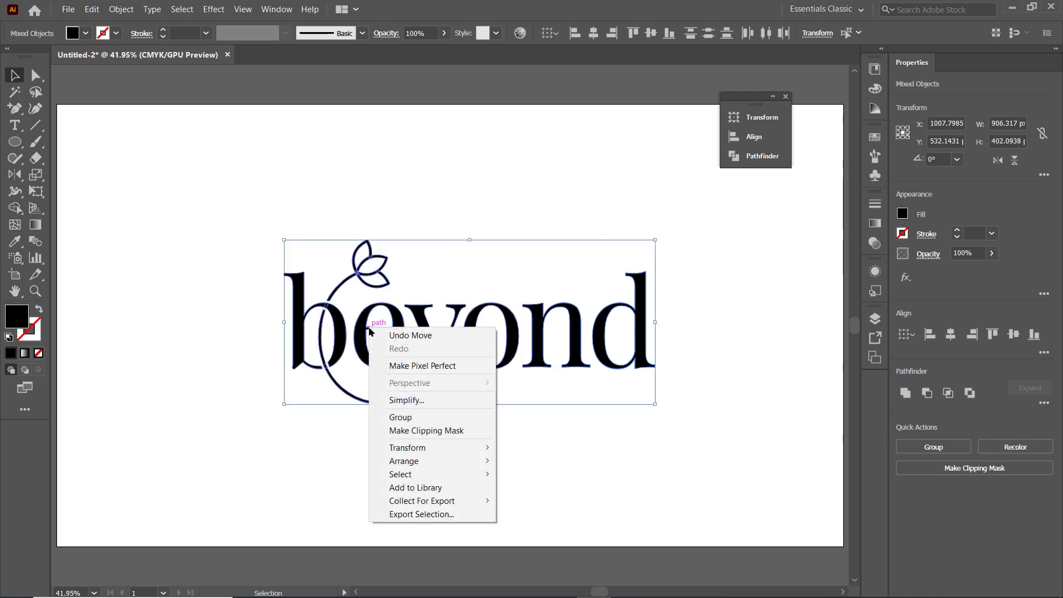
{"action": "left_click", "coordinate": [399, 417]}
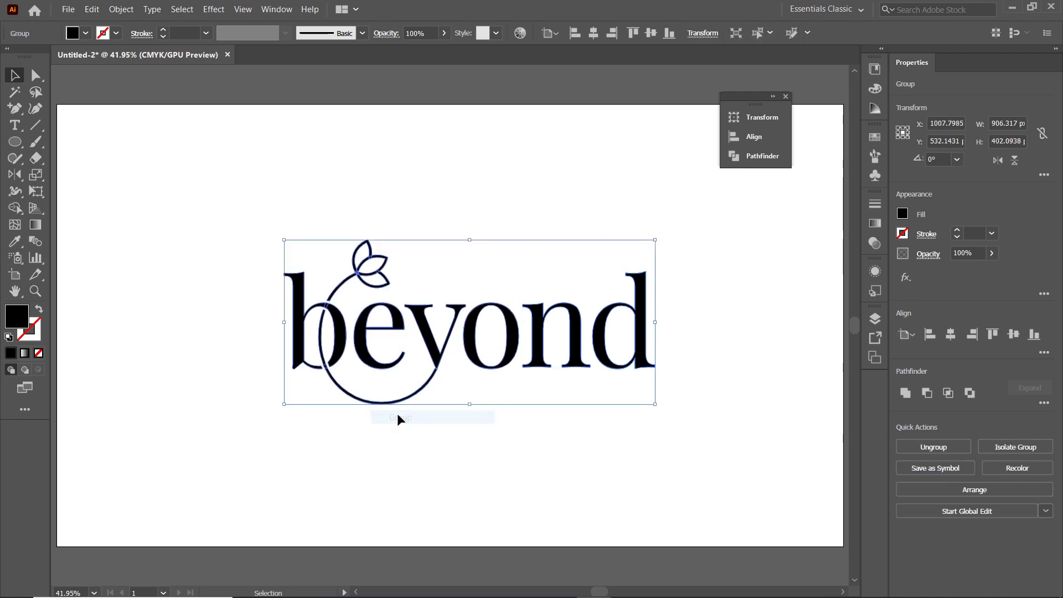
Fill the grouped wordmark with the pink colour de87aa and deselect it
{"action": "double_click", "coordinate": [17, 318]}
{"action": "left_click", "coordinate": [619, 386]}
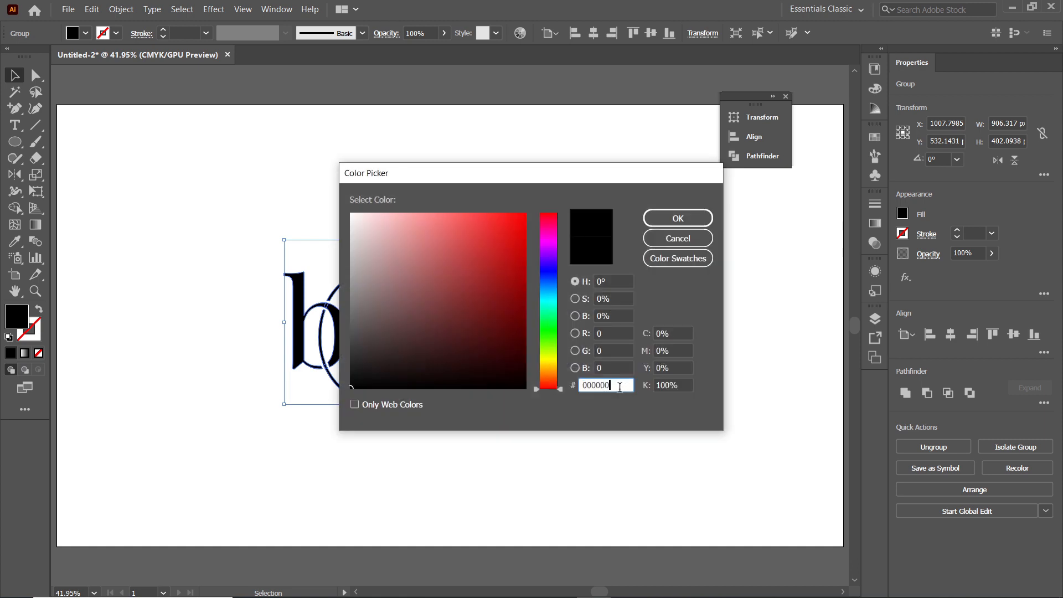
{"action": "double_click", "coordinate": [619, 387]}
{"action": "type", "text": "de87aa"}
{"action": "left_click", "coordinate": [678, 218]}
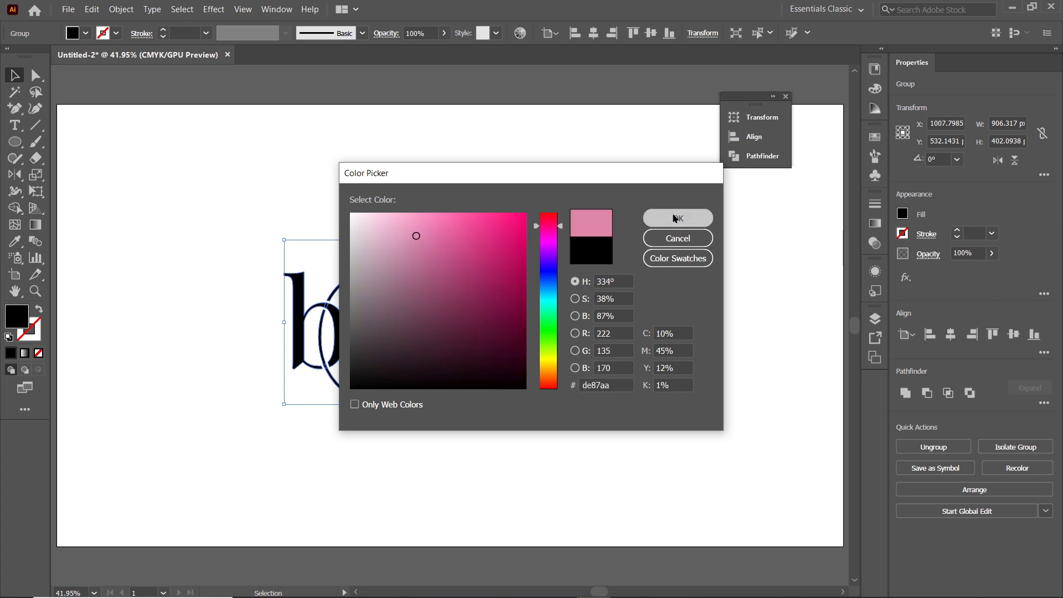
{"action": "left_click", "coordinate": [672, 213]}
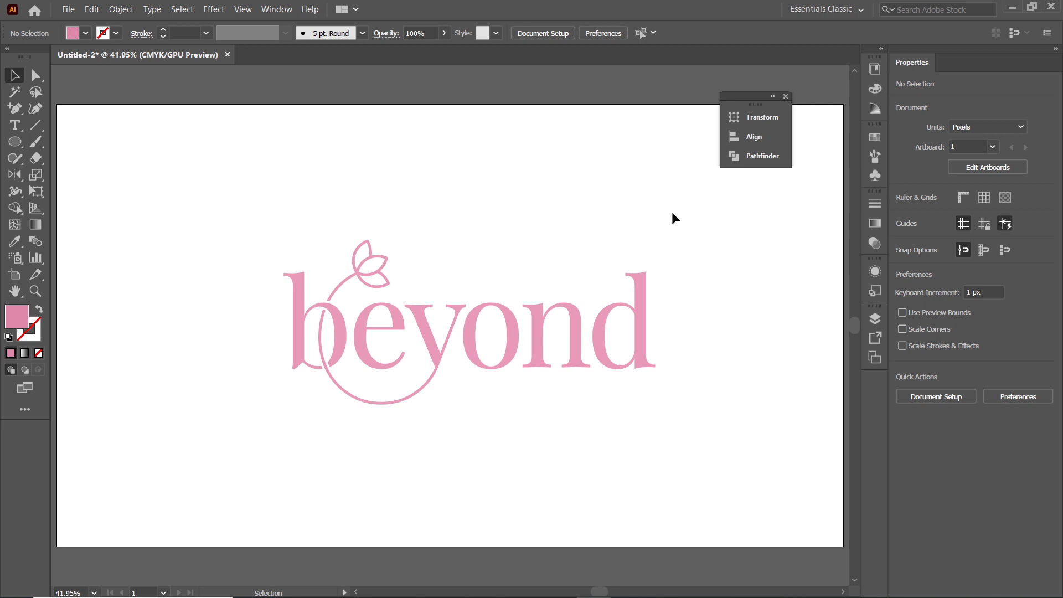
Set the artboard height to 1600 px and leave artboard editing
{"action": "left_click", "coordinate": [68, 9]}
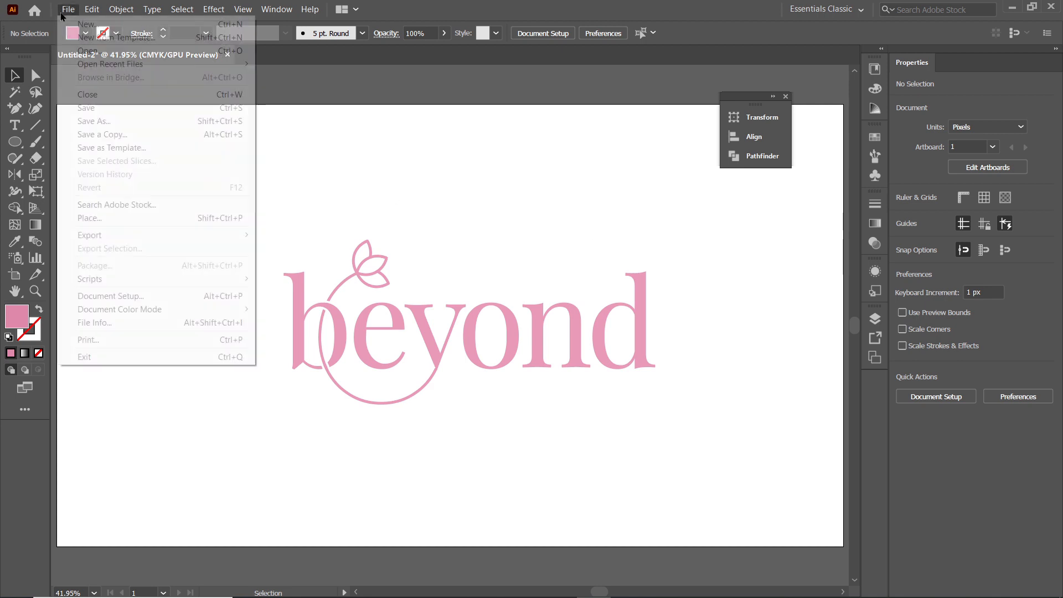
{"action": "left_click", "coordinate": [160, 297]}
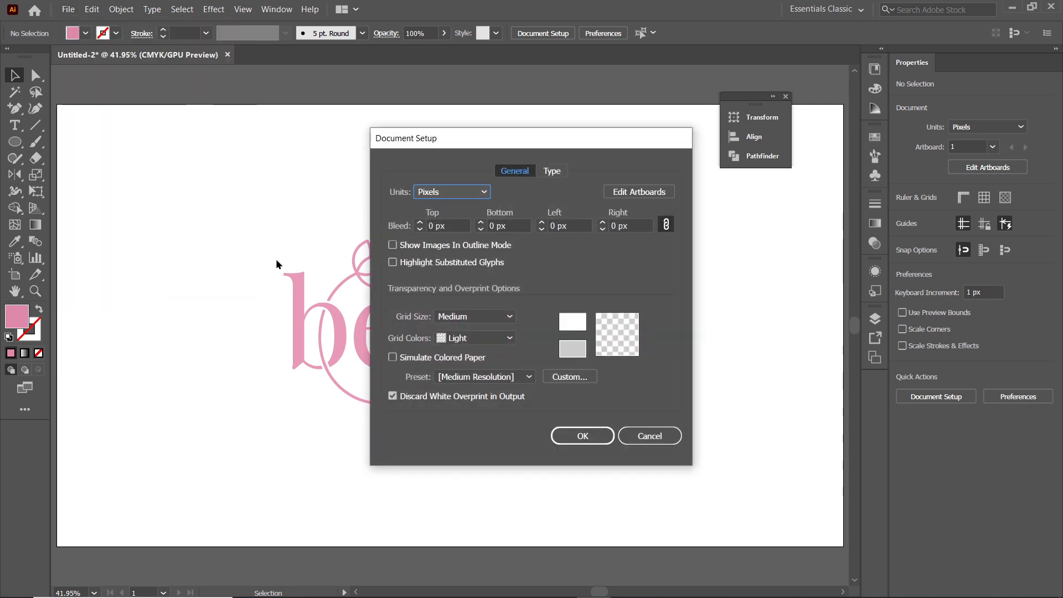
{"action": "left_click", "coordinate": [633, 192]}
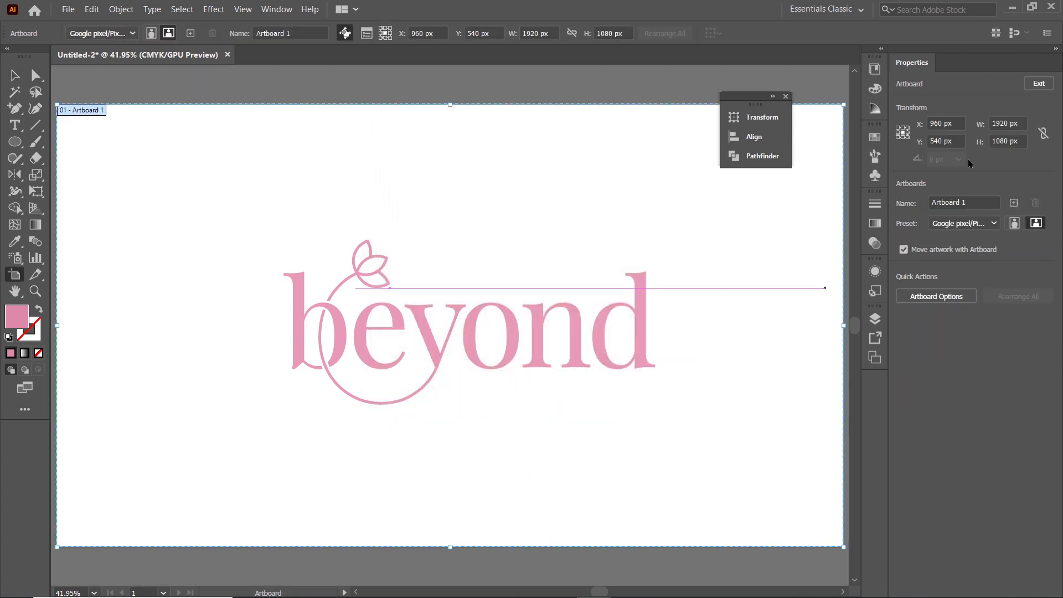
{"action": "double_click", "coordinate": [1000, 141]}
{"action": "type", "text": "16"}
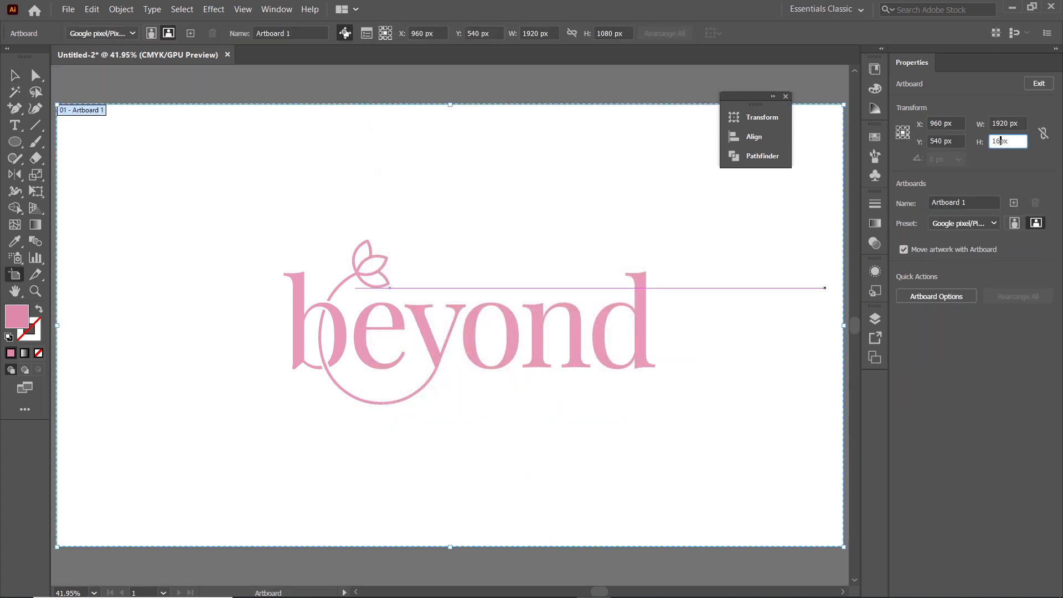
{"action": "key", "text": "ctrl+0"}
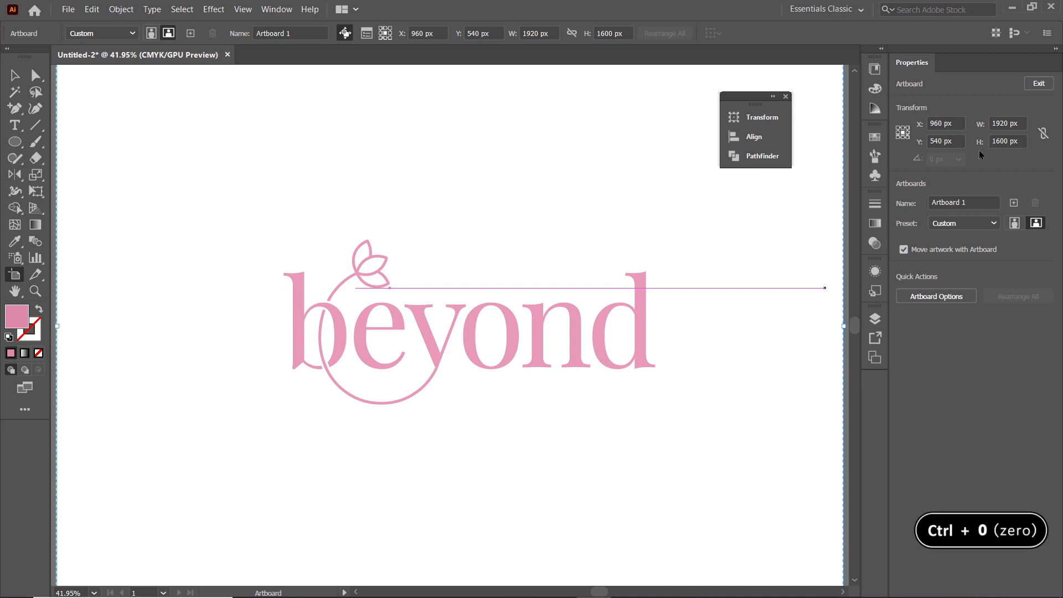
{"action": "key", "text": "ctrl+0"}
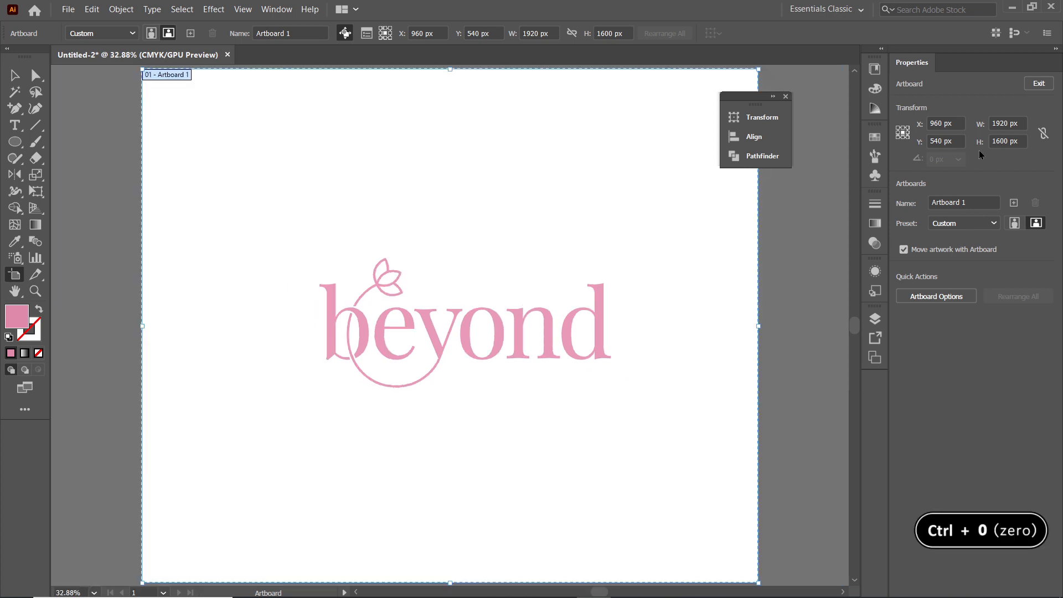
{"action": "left_click", "coordinate": [13, 83]}
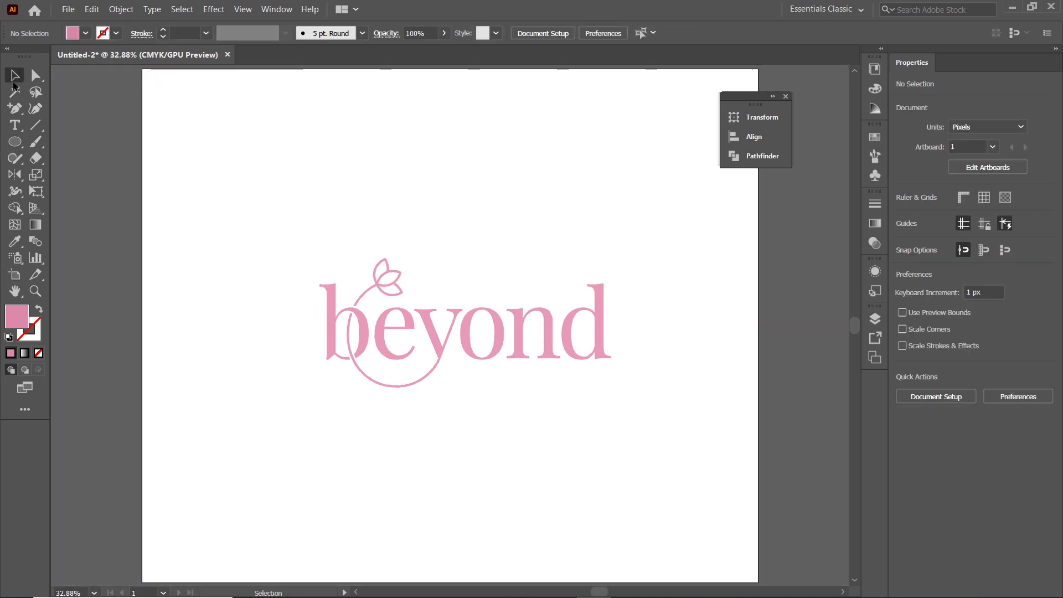
Cut the grouped wordmark from the artboard
{"action": "left_click", "coordinate": [377, 322]}
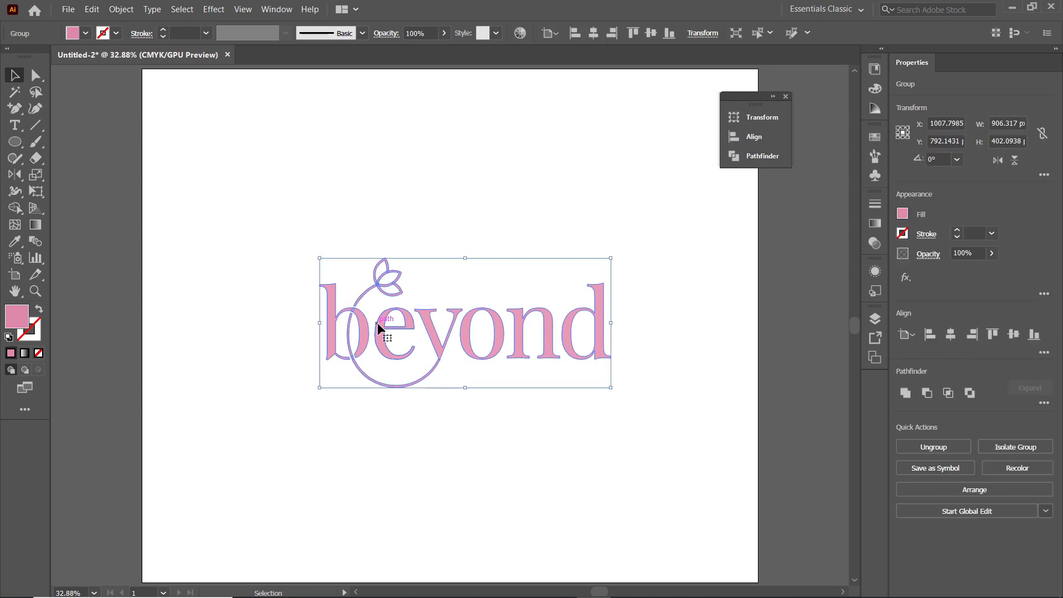
{"action": "left_click", "coordinate": [91, 9]}
{"action": "left_click", "coordinate": [108, 55]}
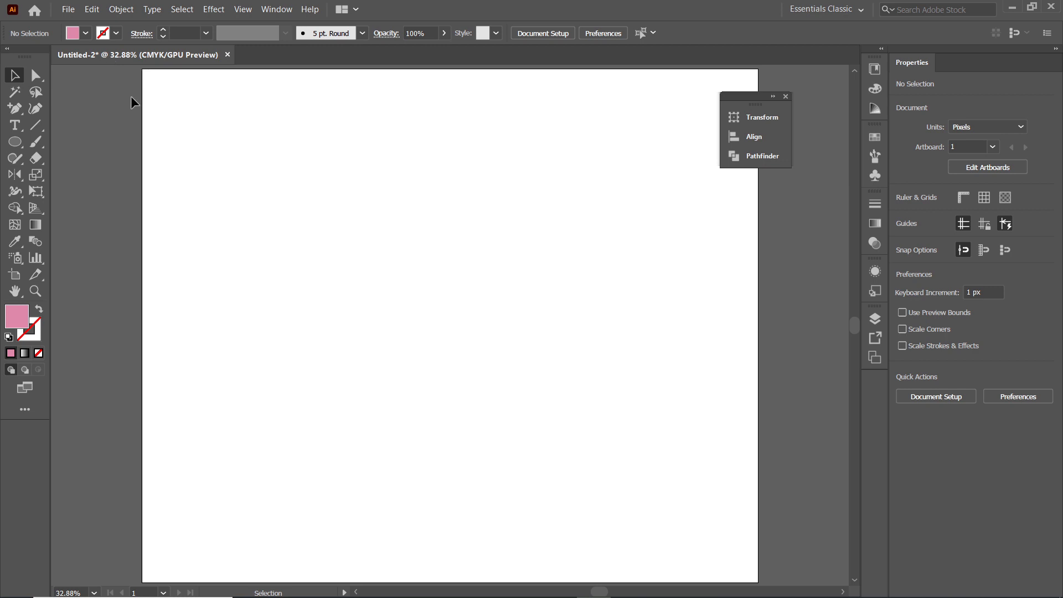
Create a 100 × 700 px pink rectangle and snap it into the artboard's upper-left corner
{"action": "left_click", "coordinate": [15, 142]}
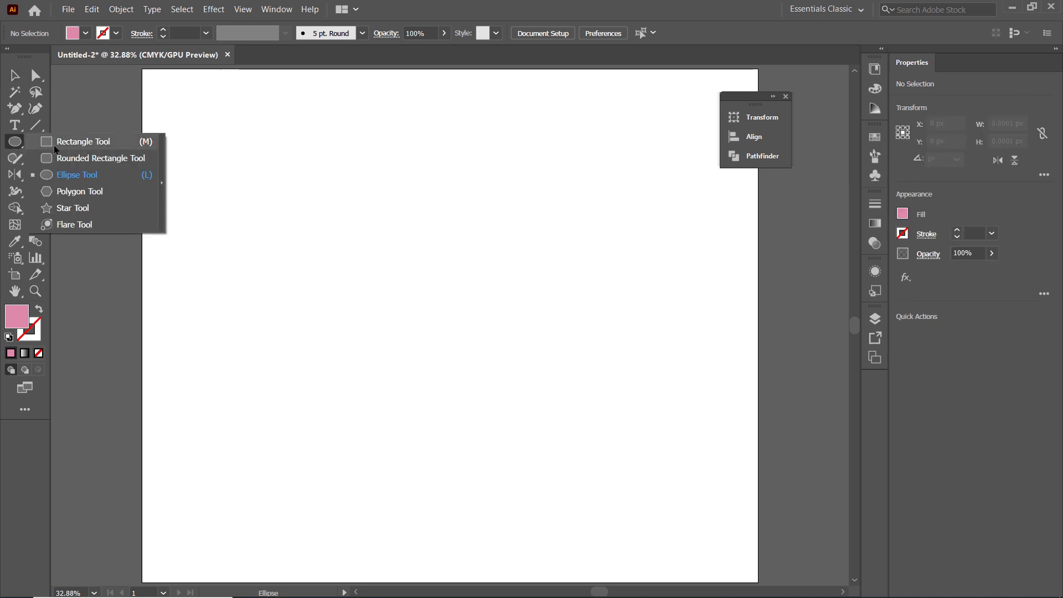
{"action": "left_click", "coordinate": [56, 145]}
{"action": "left_click", "coordinate": [465, 254]}
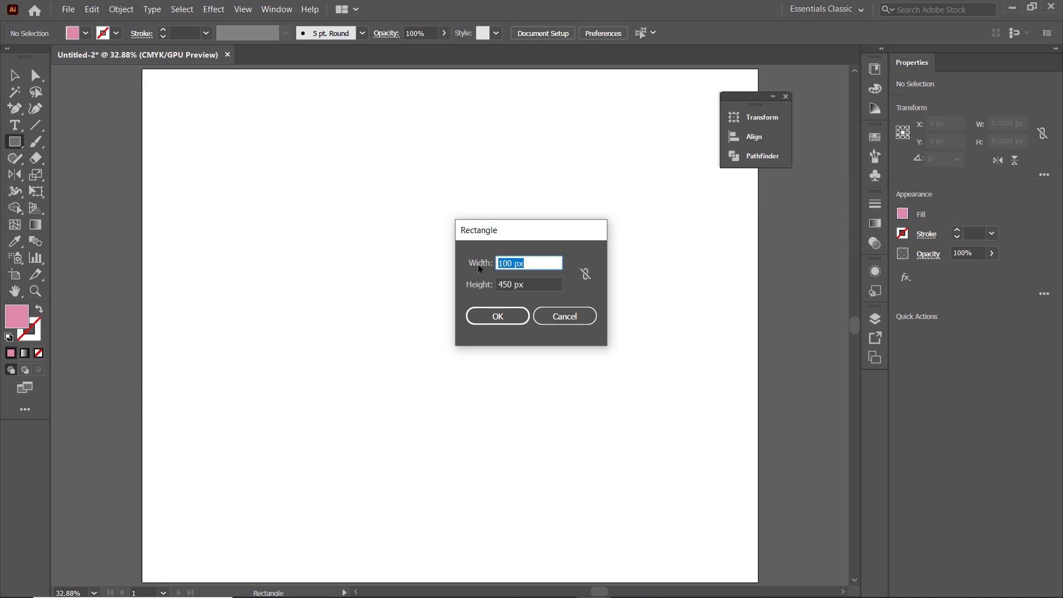
{"action": "key", "text": "Tab"}
{"action": "type", "text": "700"}
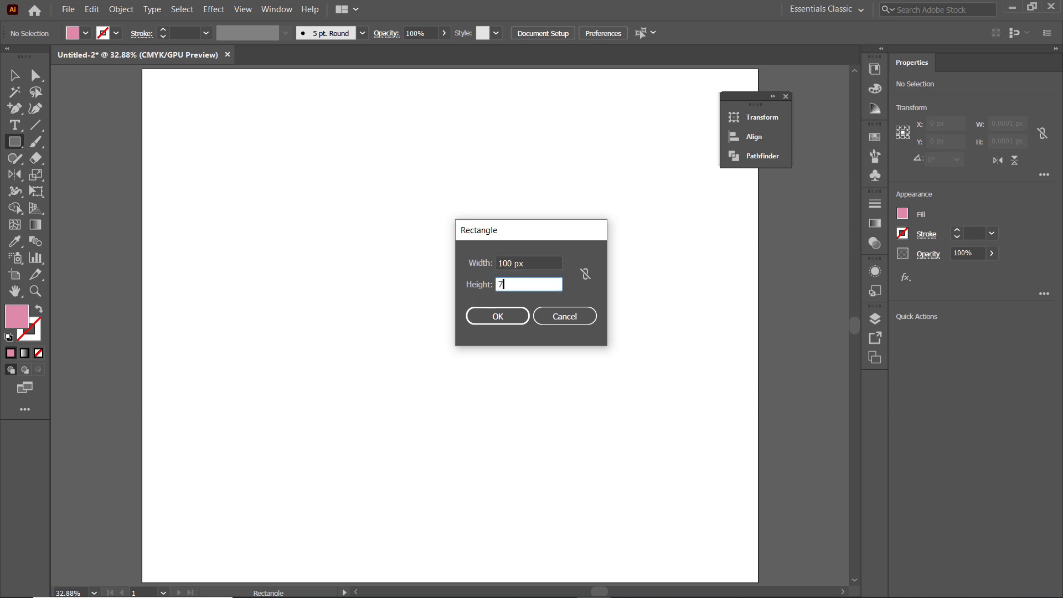
{"action": "left_click", "coordinate": [496, 325]}
{"action": "key", "text": "v"}
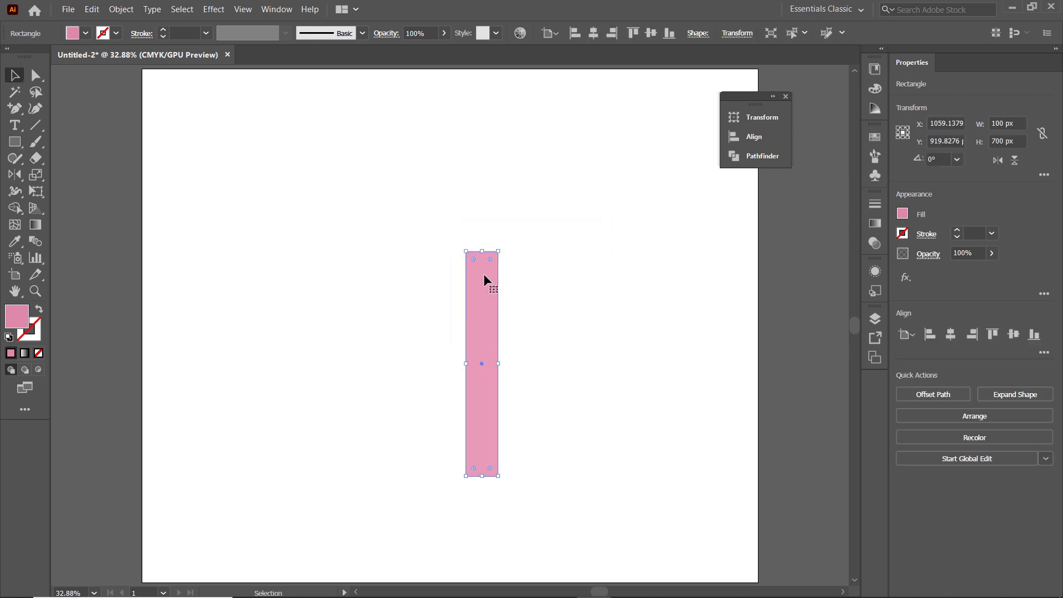
{"action": "left_click_drag", "start_coordinate": [483, 273], "coordinate": [157, 88]}
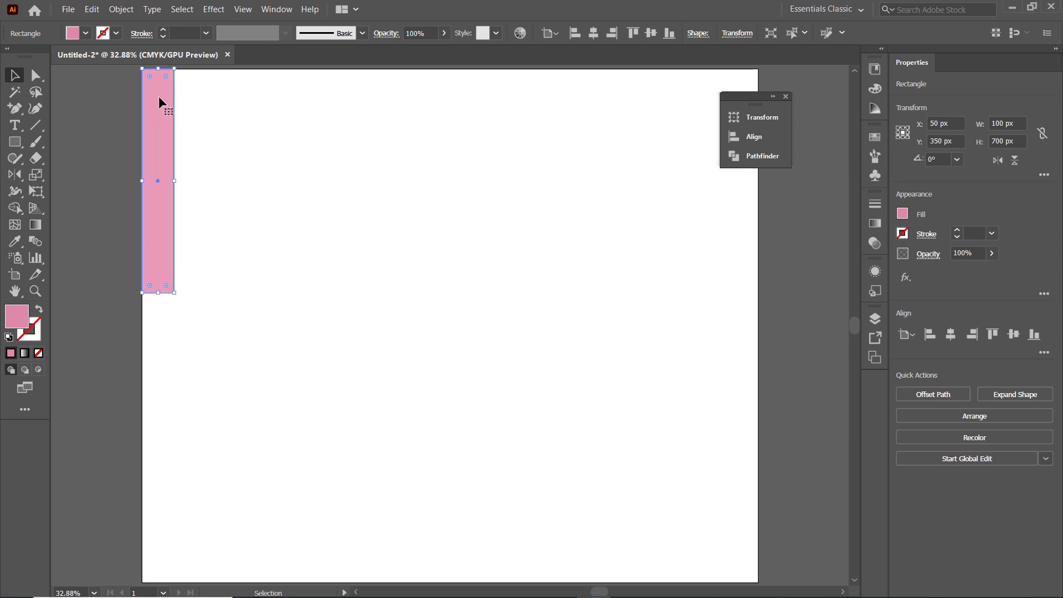
Create a second rectangle 100 px wide and 400 px high on the artboard
{"action": "left_click", "coordinate": [19, 142]}
{"action": "left_click", "coordinate": [509, 195]}
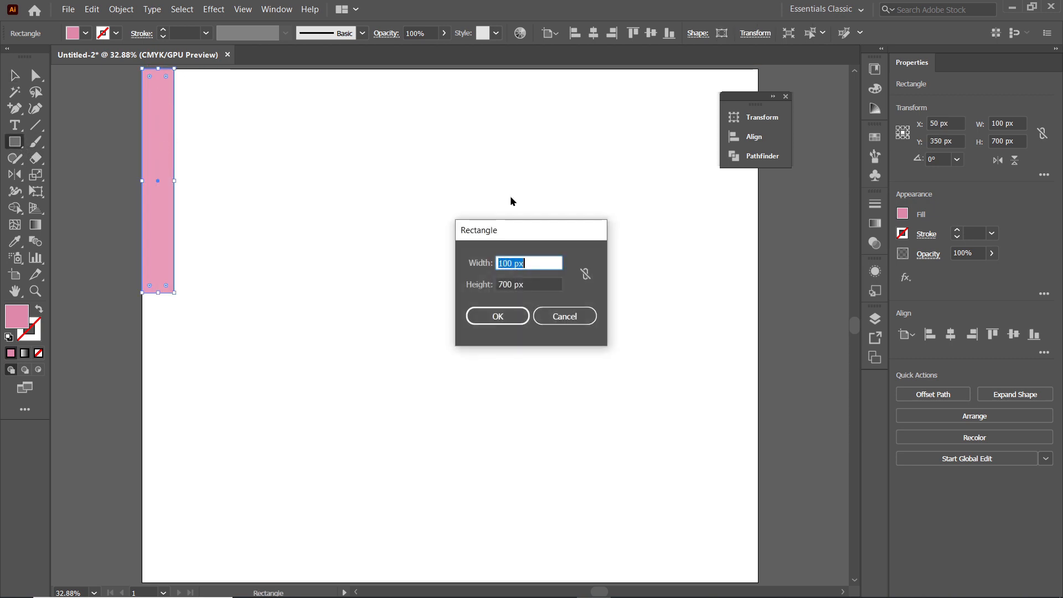
{"action": "left_click", "coordinate": [512, 284]}
{"action": "double_click", "coordinate": [512, 284]}
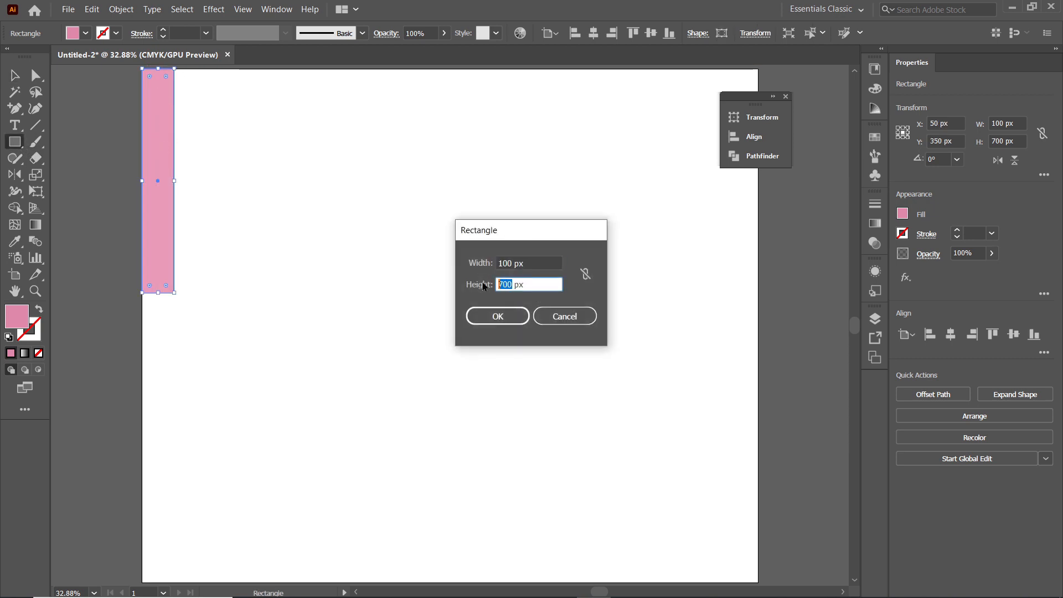
{"action": "type", "text": "400"}
{"action": "left_click", "coordinate": [498, 316]}
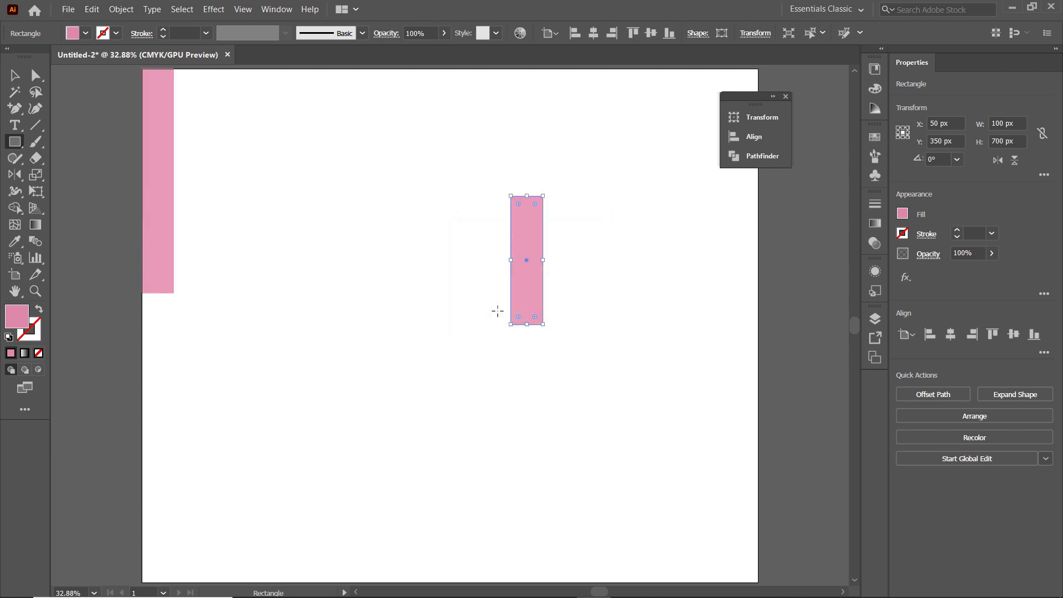
Fill the 400 px high rectangle with dark blue and snap it directly below the pink rectangle along the artboard's edge
{"action": "left_click", "coordinate": [86, 33]}
{"action": "left_click", "coordinate": [87, 58]}
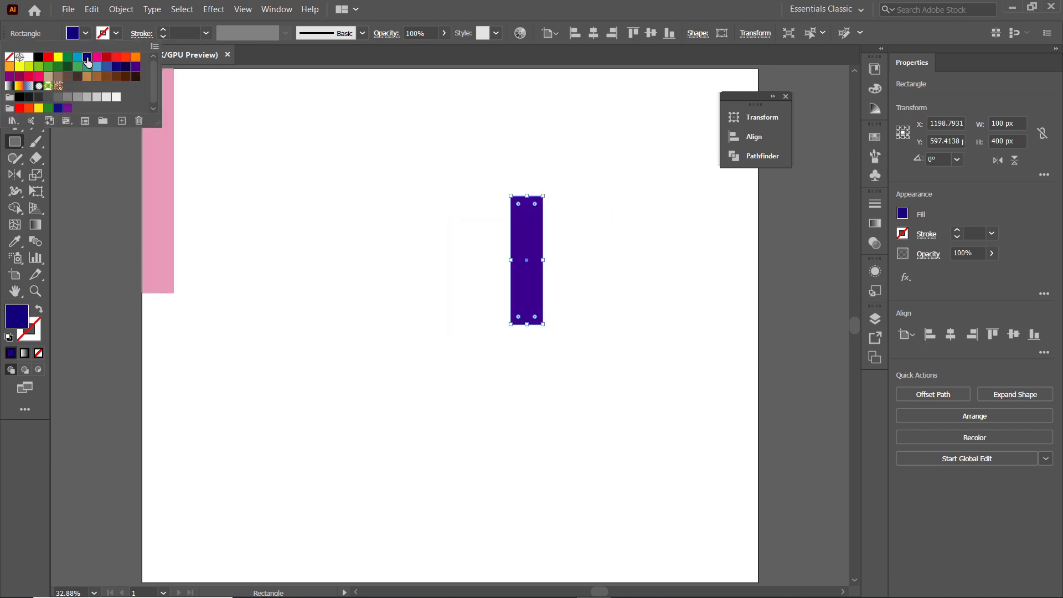
{"action": "key", "text": "v"}
{"action": "left_click_drag", "start_coordinate": [529, 223], "coordinate": [161, 321]}
Close the floating panel and stretch the pink rectangle to the artboard's full width of 1920 px
{"action": "left_click", "coordinate": [785, 97]}
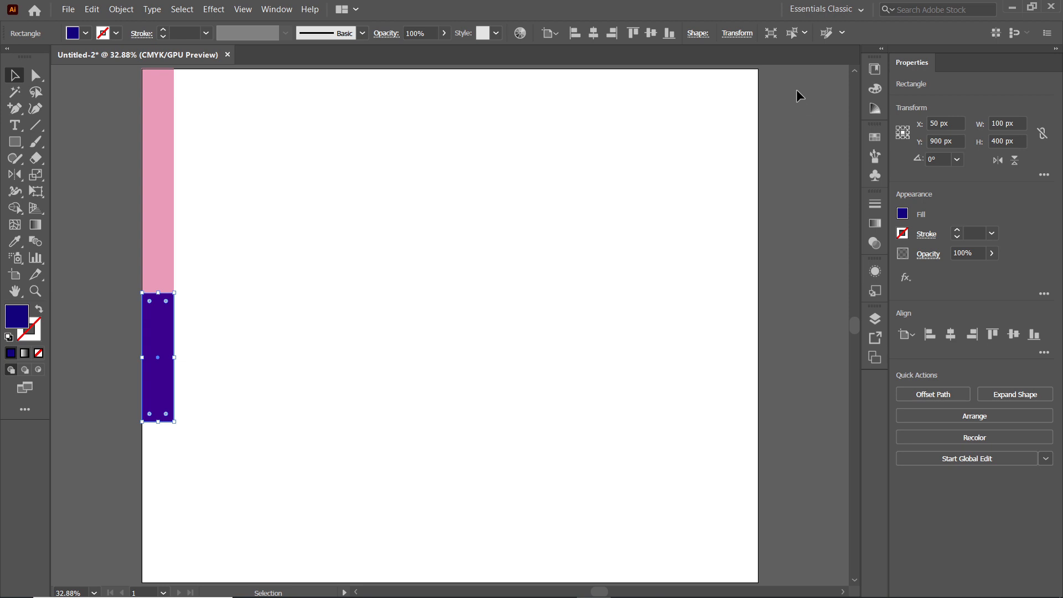
{"action": "left_click", "coordinate": [163, 164]}
{"action": "left_click_drag", "start_coordinate": [175, 181], "coordinate": [758, 181]}
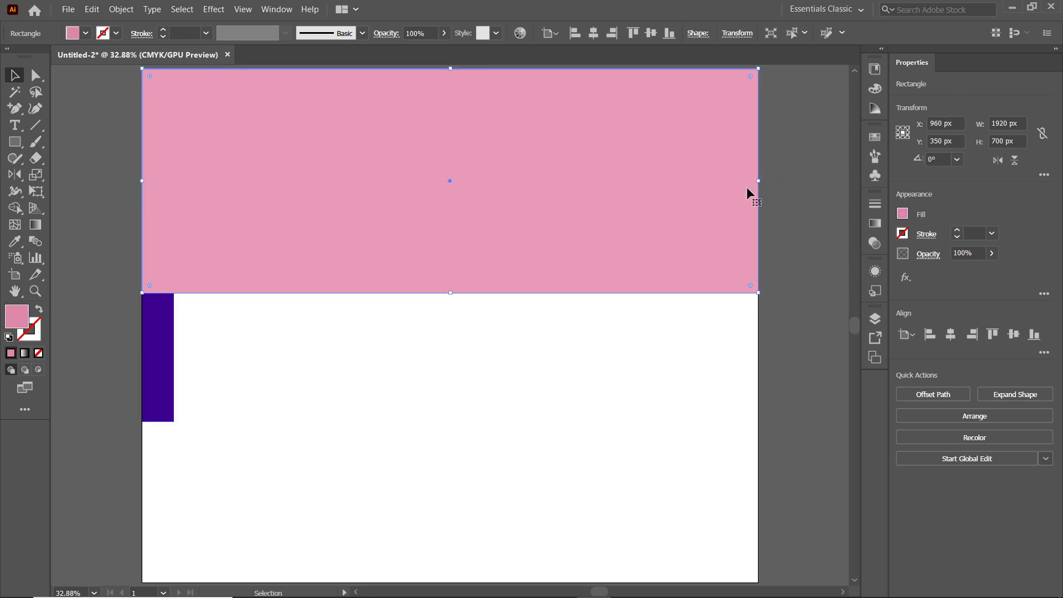
Duplicate the dark blue rectangle immediately to its right and fill the copy with green
{"action": "left_click", "coordinate": [167, 323]}
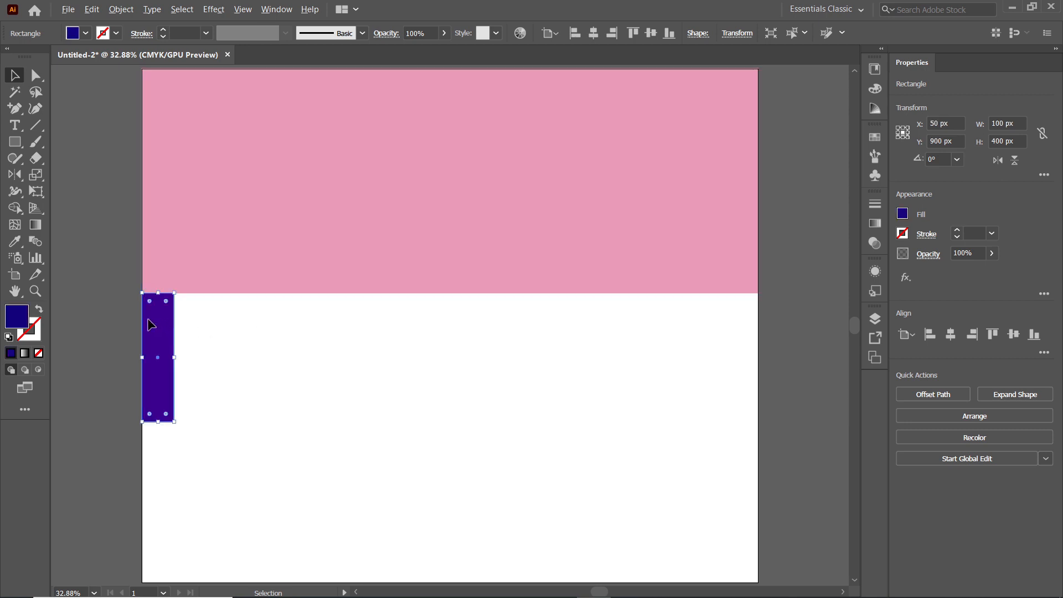
{"action": "left_click_drag", "start_coordinate": [150, 322], "coordinate": [181, 326]}
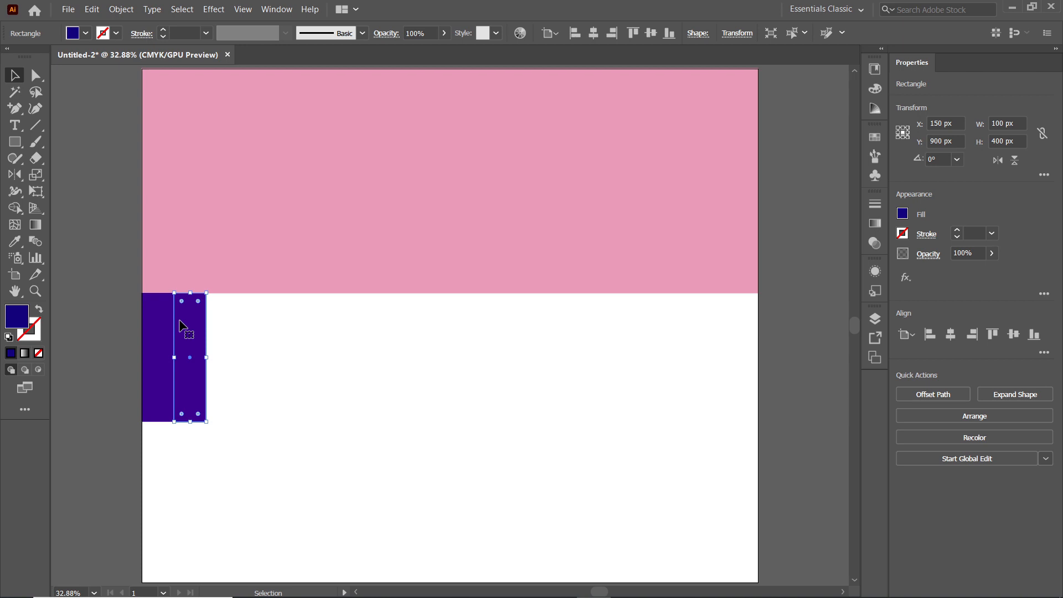
{"action": "left_click", "coordinate": [86, 33]}
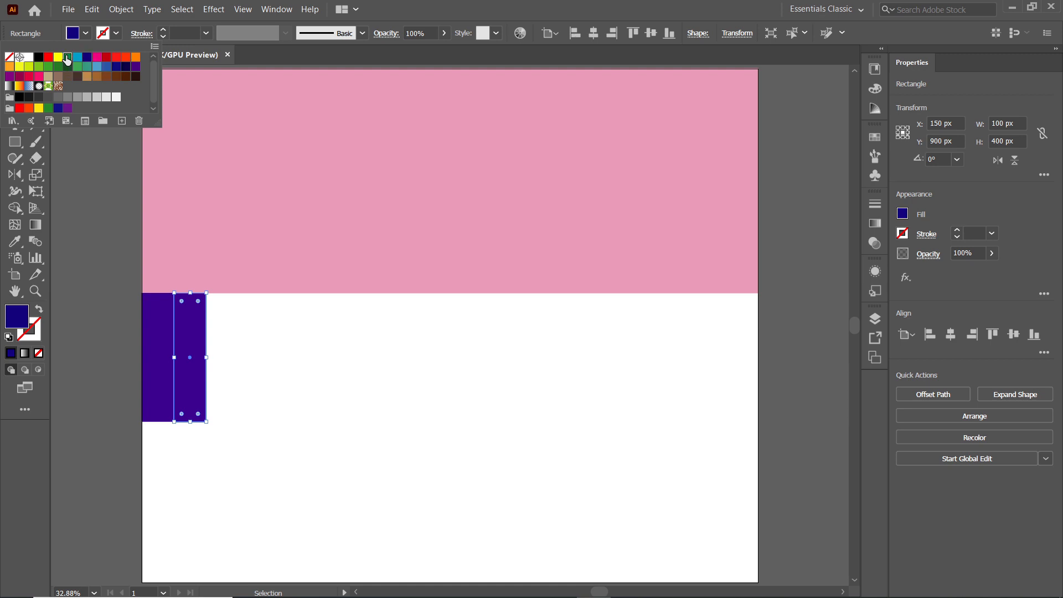
{"action": "left_click", "coordinate": [67, 59]}
Place another copy of the dark blue rectangle against the right side of the green one
{"action": "left_click", "coordinate": [155, 317]}
{"action": "left_click", "coordinate": [155, 317]}
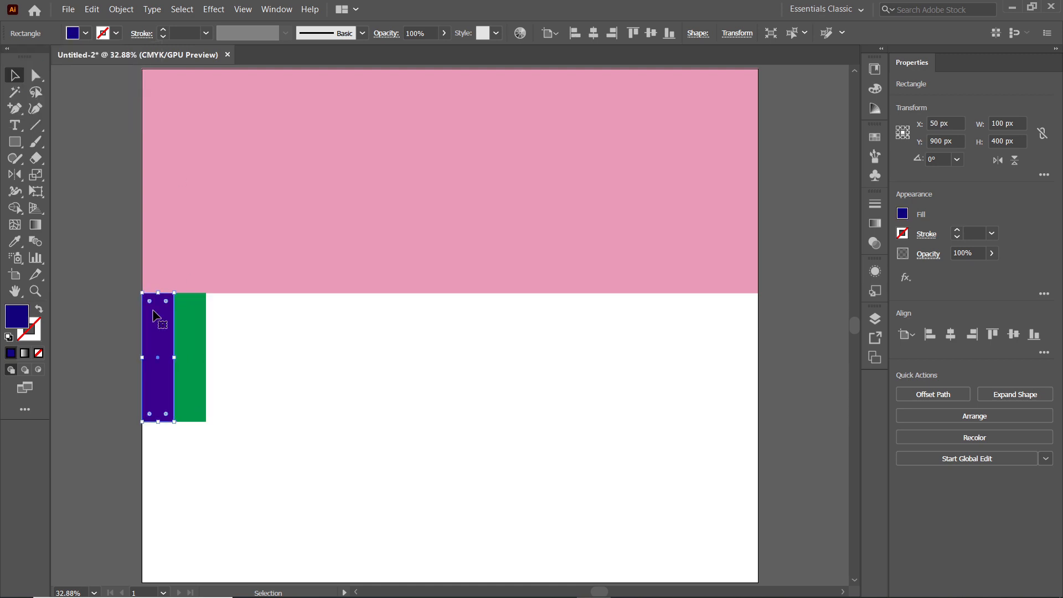
{"action": "left_click_drag", "start_coordinate": [155, 321], "coordinate": [217, 321]}
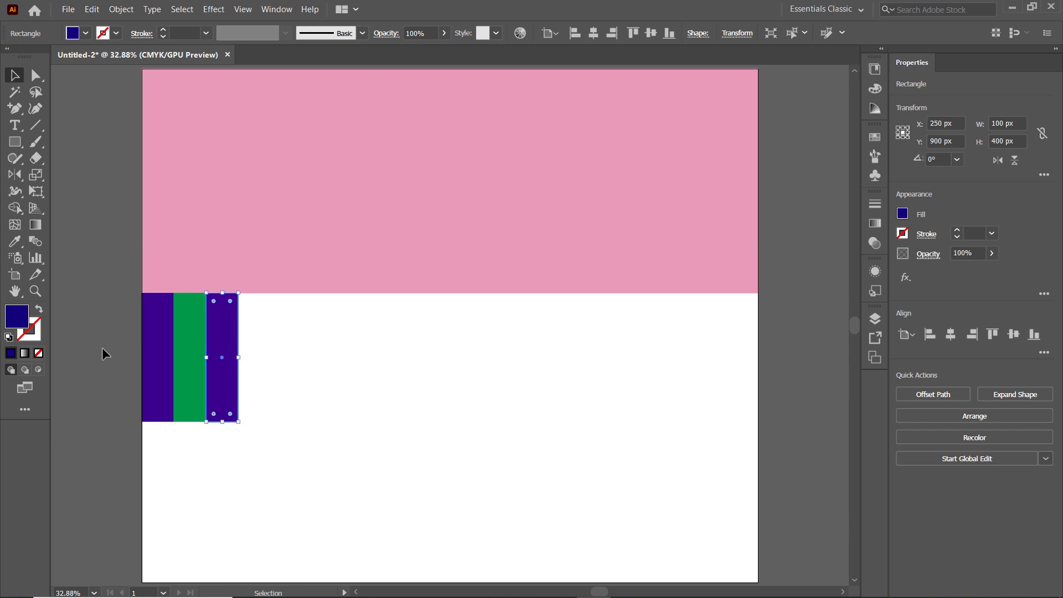
Stretch the blue, green and blue rectangles together to span the artboard's full width of 1920 px
{"action": "key", "text": "ctrl+a"}
{"action": "left_click_drag", "start_coordinate": [238, 357], "coordinate": [758, 350]}
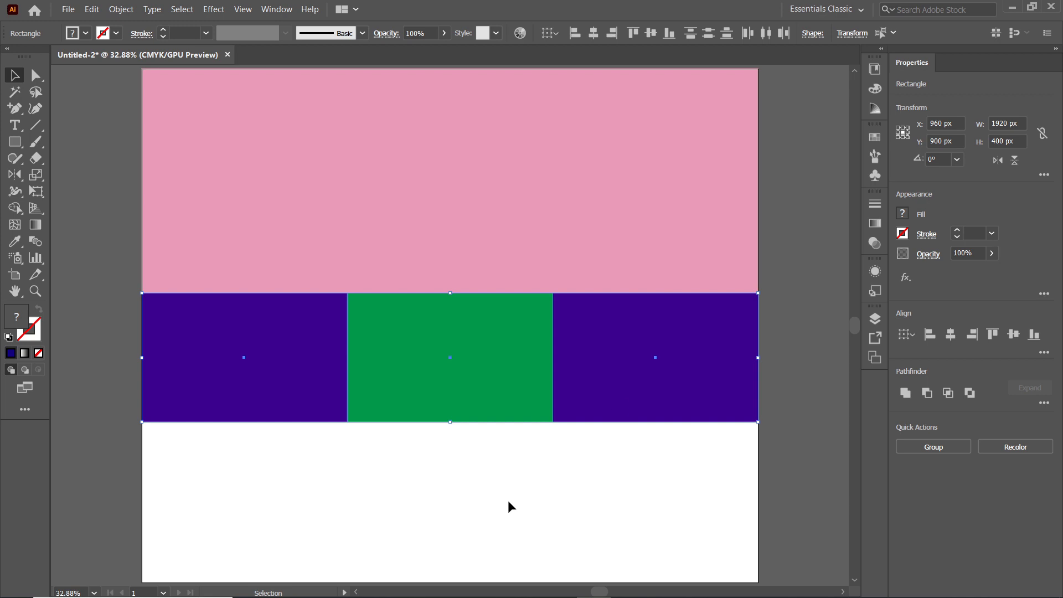
{"action": "left_click", "coordinate": [594, 473]}
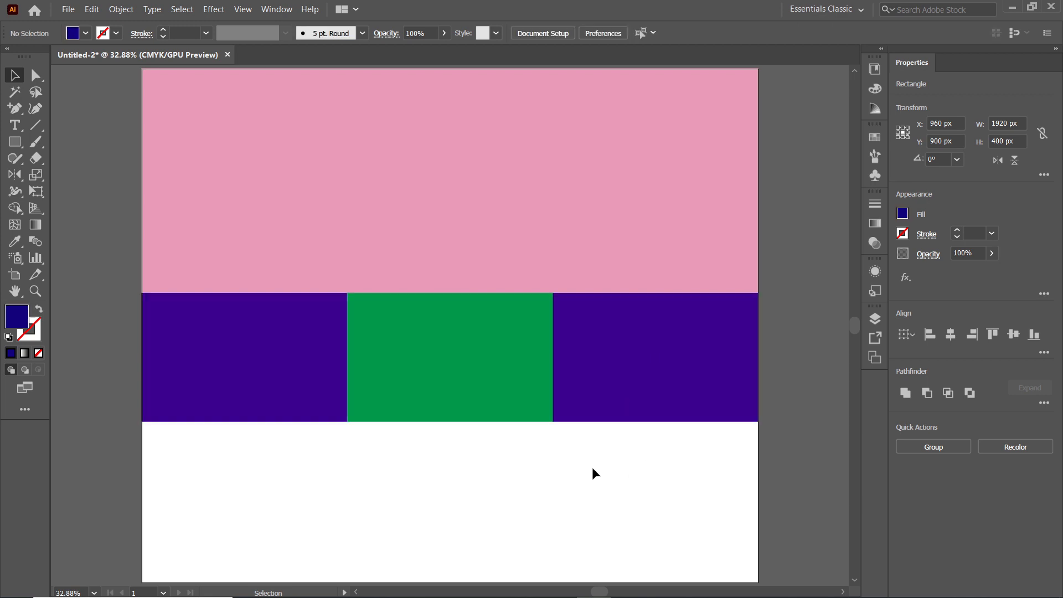
Fill the rightmost rectangle of the middle row with the pink sampled from the large rectangle above
{"action": "left_click", "coordinate": [630, 387]}
{"action": "left_click", "coordinate": [13, 242]}
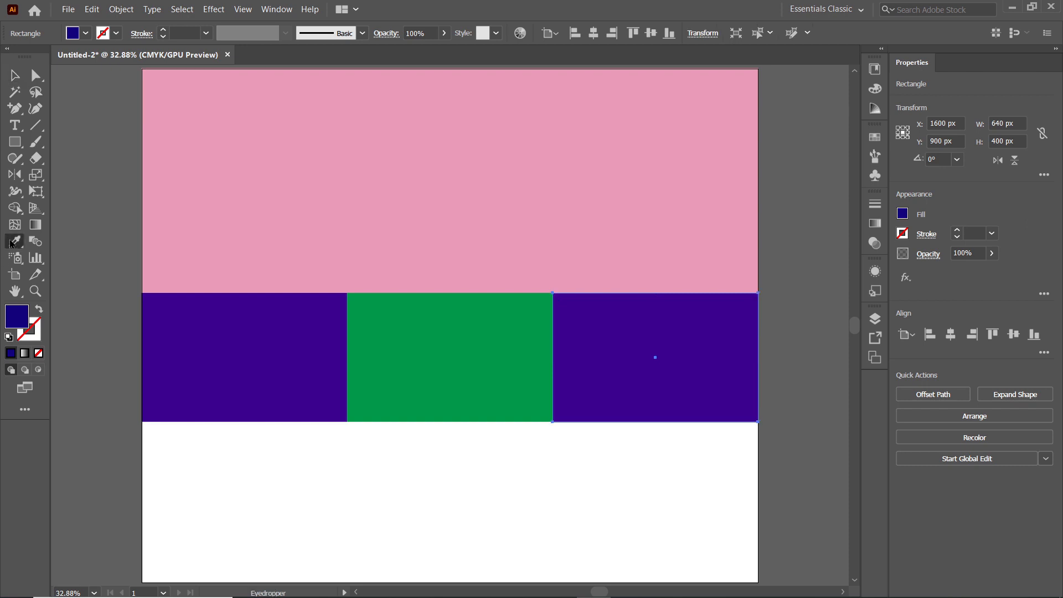
{"action": "left_click", "coordinate": [346, 257]}
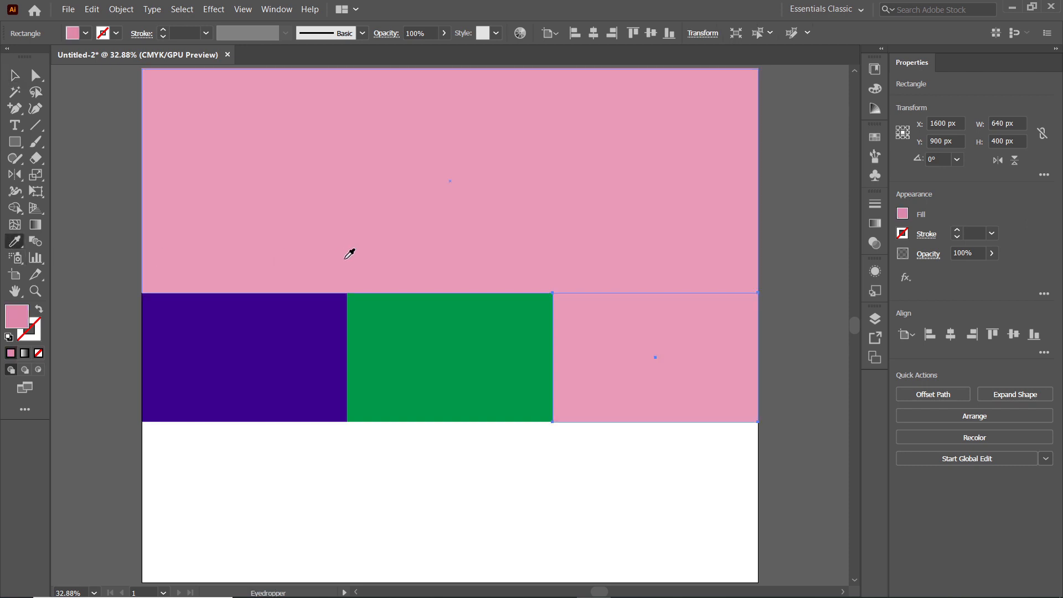
Fill the large top rectangle and the green middle-row rectangle with white
{"action": "key", "text": "v"}
{"action": "left_click_drag", "start_coordinate": [417, 439], "coordinate": [473, 247]}
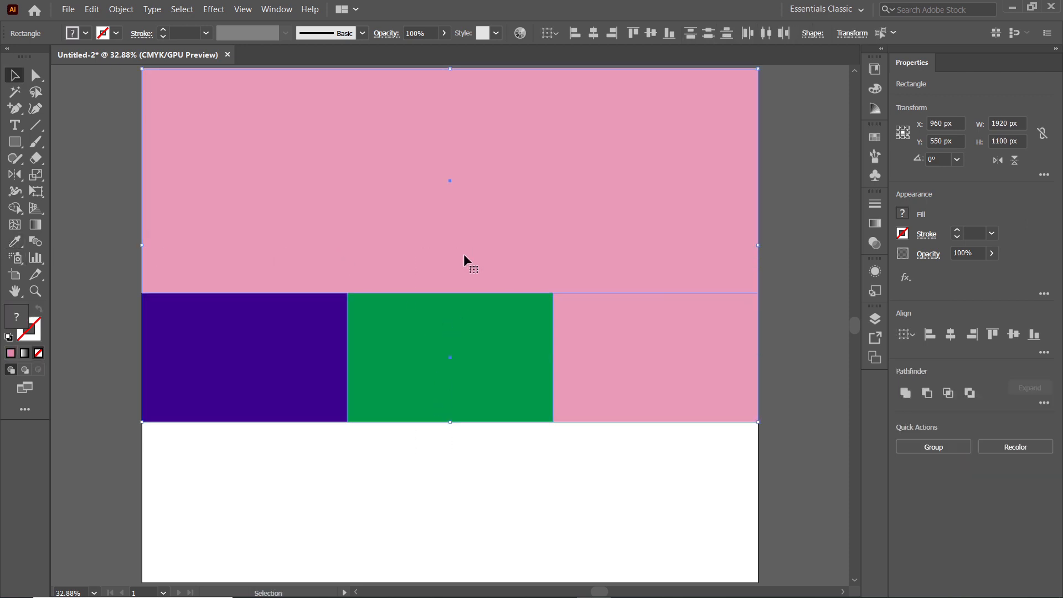
{"action": "left_click", "coordinate": [86, 33]}
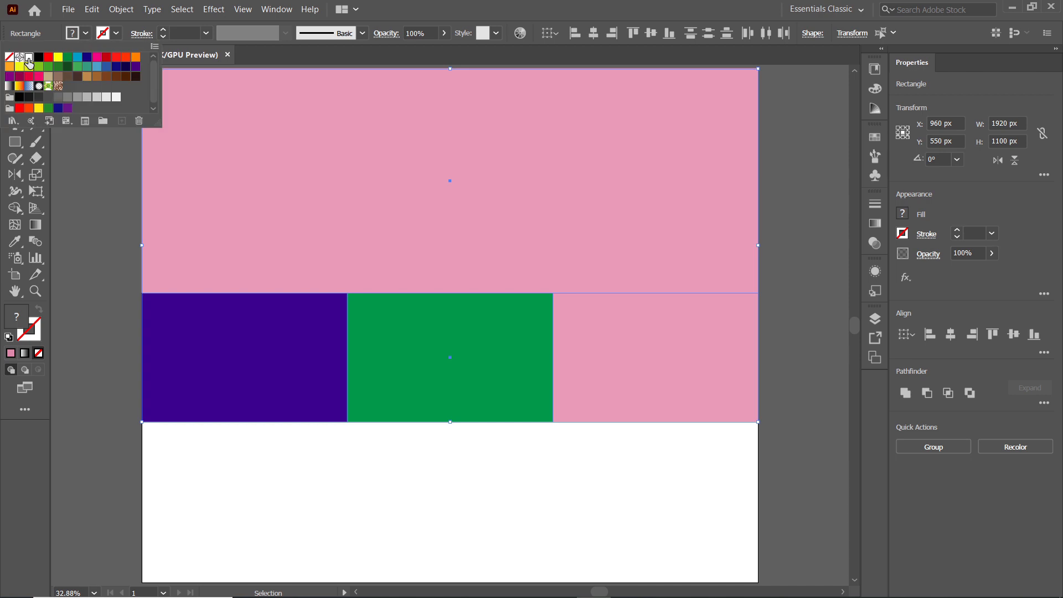
{"action": "left_click", "coordinate": [29, 58]}
Set the fill of the dark blue rectangle at the start of the middle row to hex colour 483745
{"action": "left_click", "coordinate": [233, 363]}
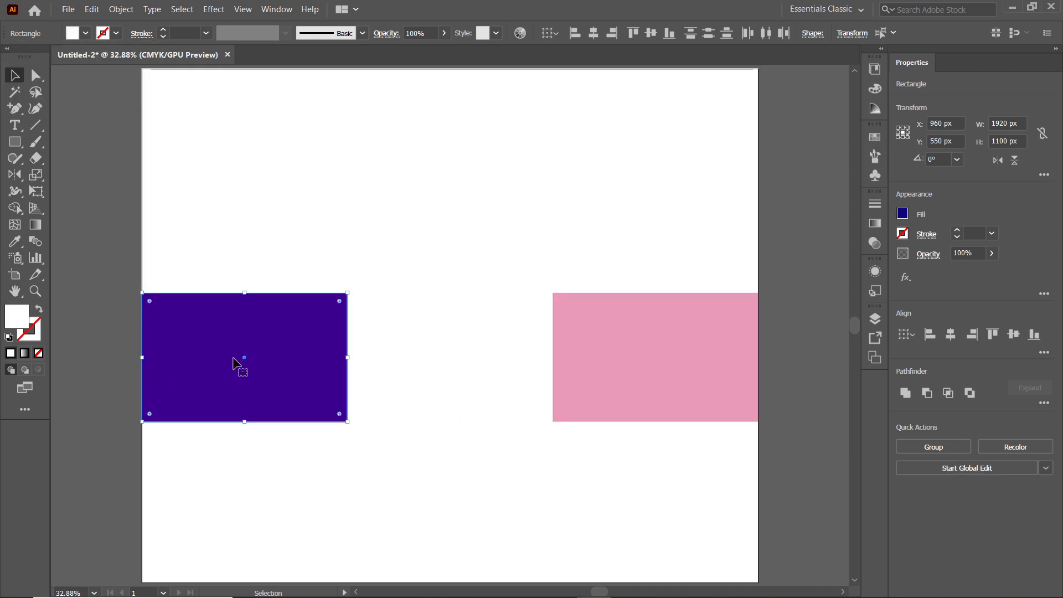
{"action": "double_click", "coordinate": [17, 317]}
{"action": "type", "text": "4"}
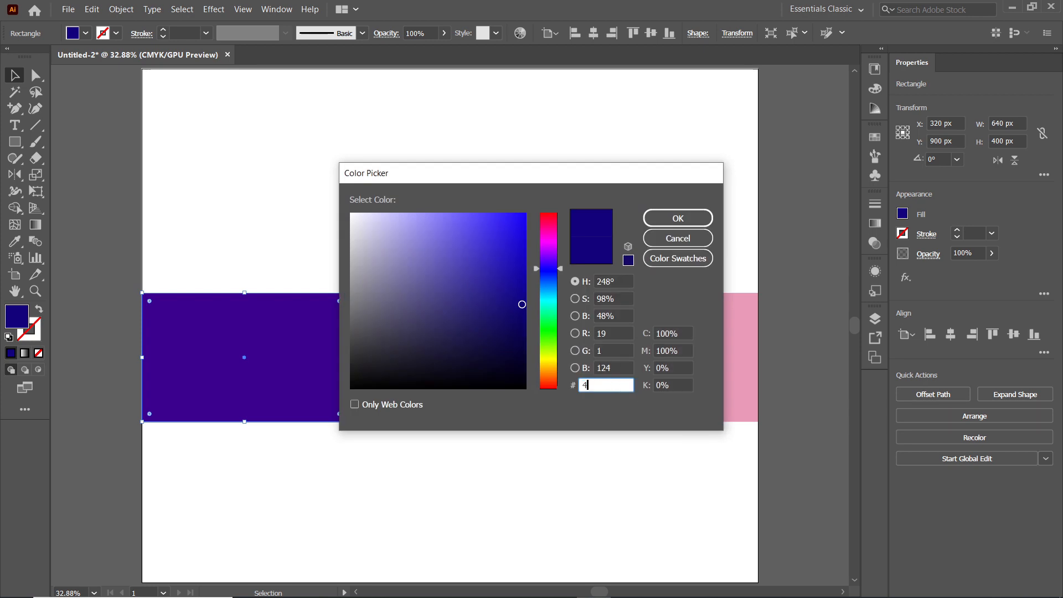
{"action": "type", "text": "83745"}
{"action": "left_click", "coordinate": [711, 220]}
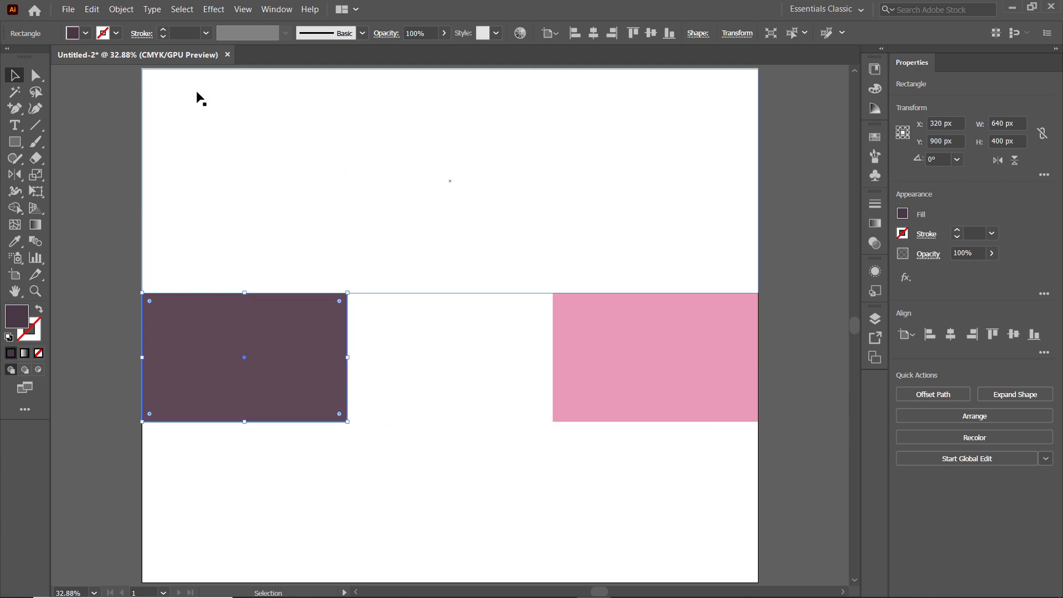
Paste the pink beyond wordmark in place onto the rectangle layout
{"action": "left_click", "coordinate": [93, 10]}
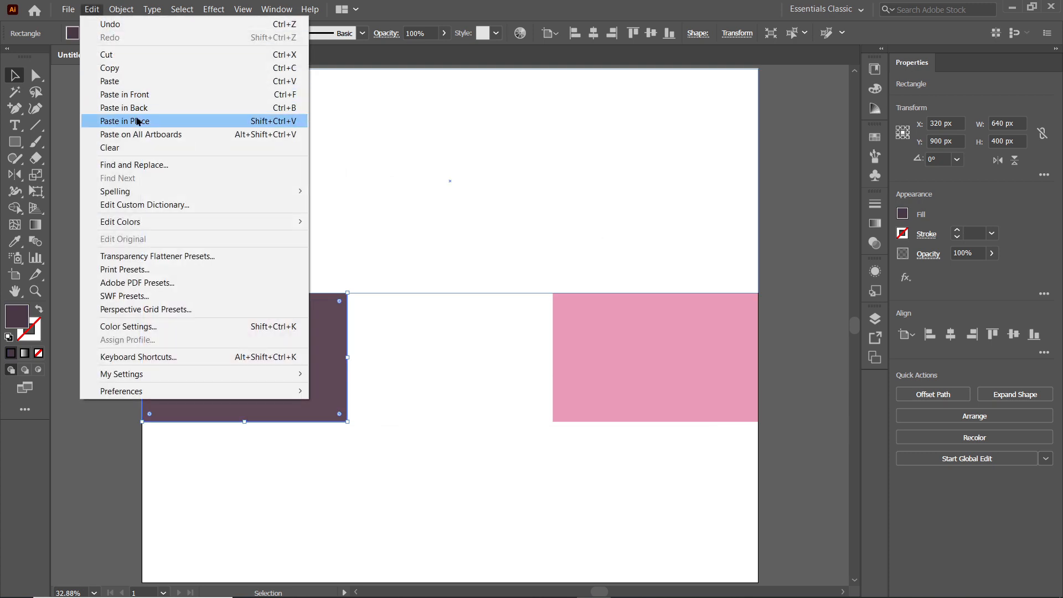
{"action": "left_click", "coordinate": [133, 119]}
{"action": "scroll", "coordinate": [98, 189], "scroll_direction": "up", "scroll_amount": 1}
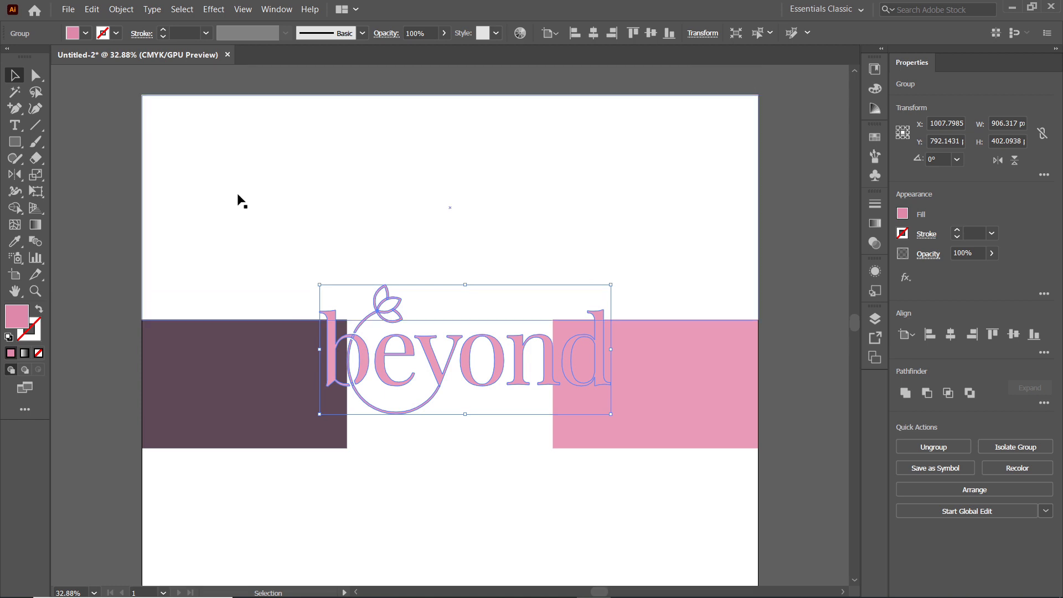
Centre the wordmark horizontally and vertically on the large white rectangle, using that rectangle as the key object
{"action": "left_click", "coordinate": [327, 182], "text": "shift"}
{"action": "left_click", "coordinate": [275, 9]}
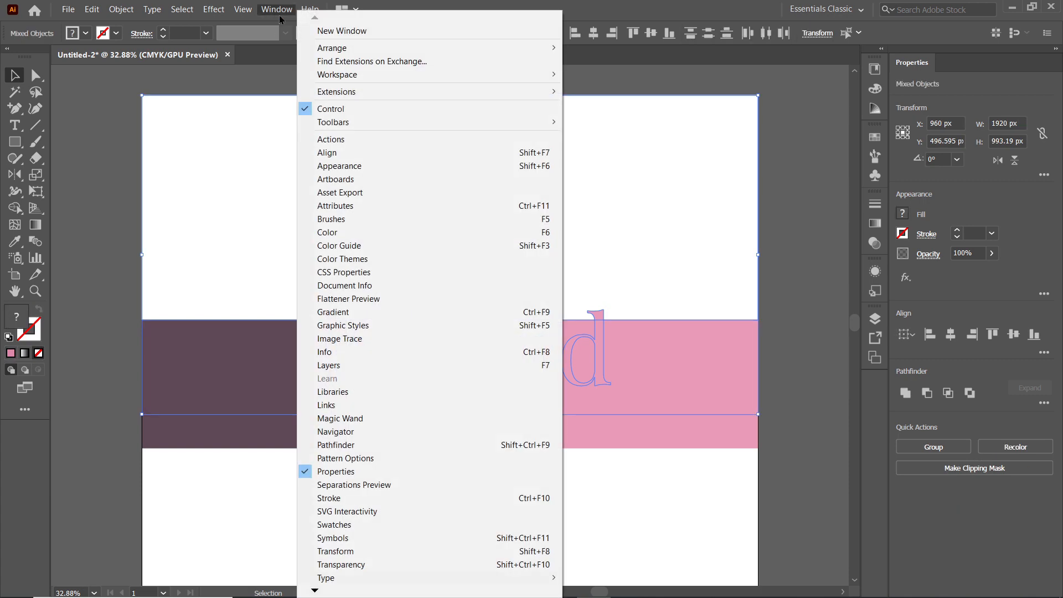
{"action": "left_click", "coordinate": [330, 153]}
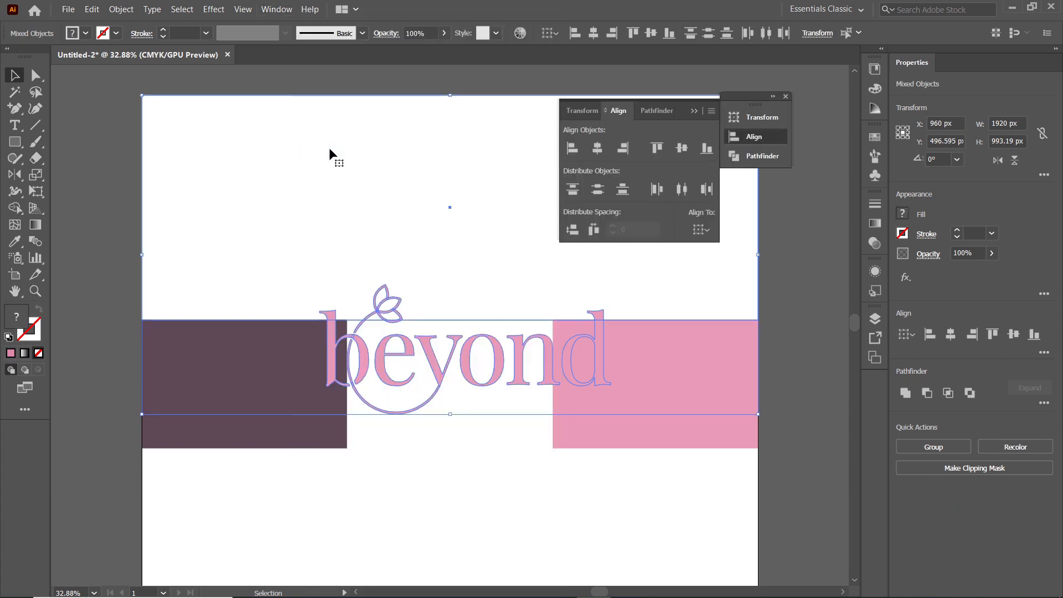
{"action": "left_click", "coordinate": [707, 226]}
{"action": "left_click", "coordinate": [728, 261]}
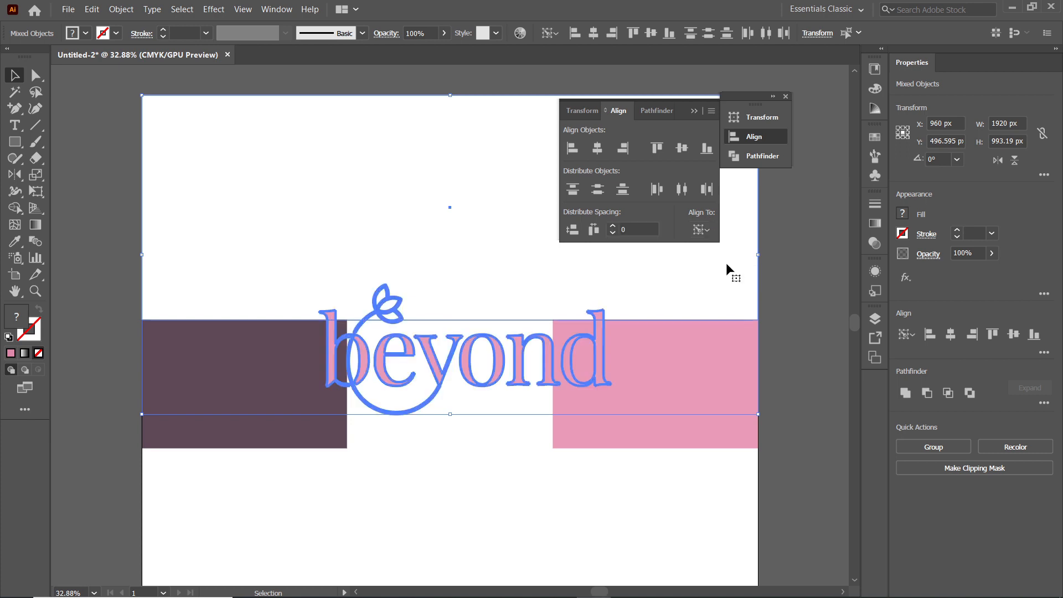
{"action": "left_click", "coordinate": [342, 191]}
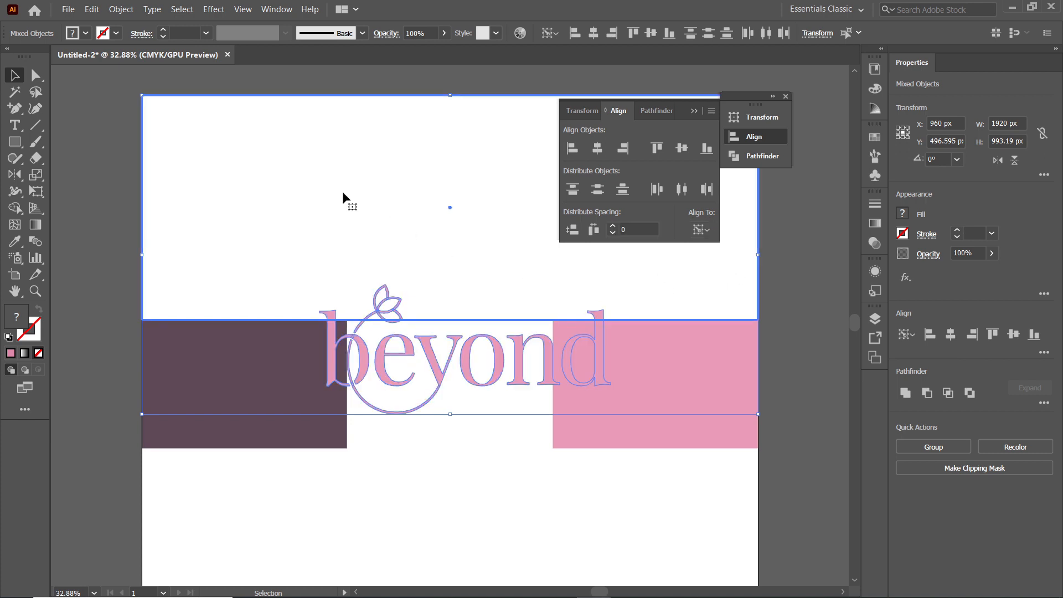
{"action": "left_click", "coordinate": [597, 148]}
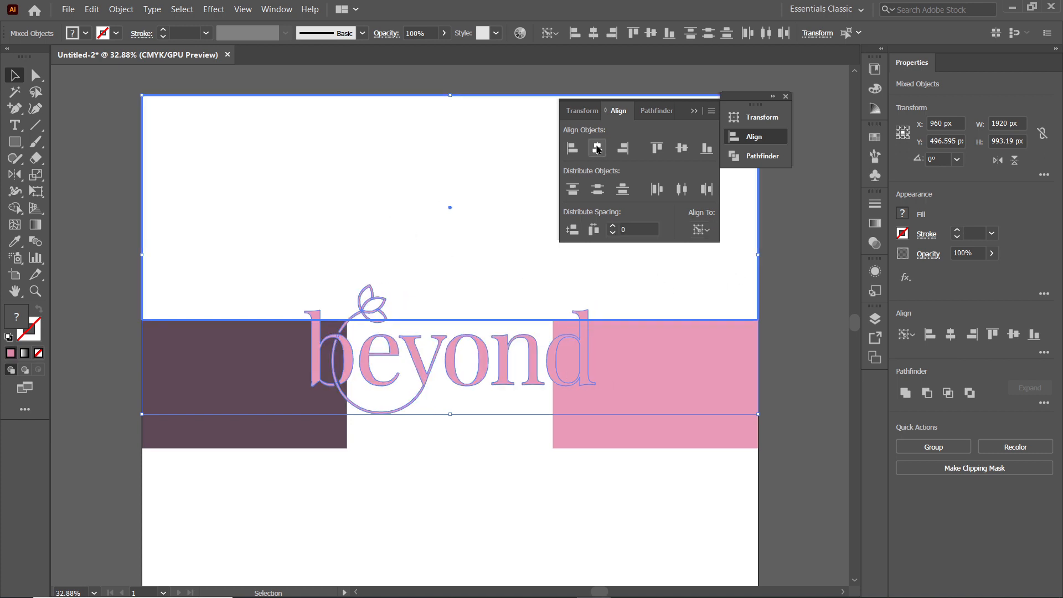
{"action": "left_click", "coordinate": [682, 150]}
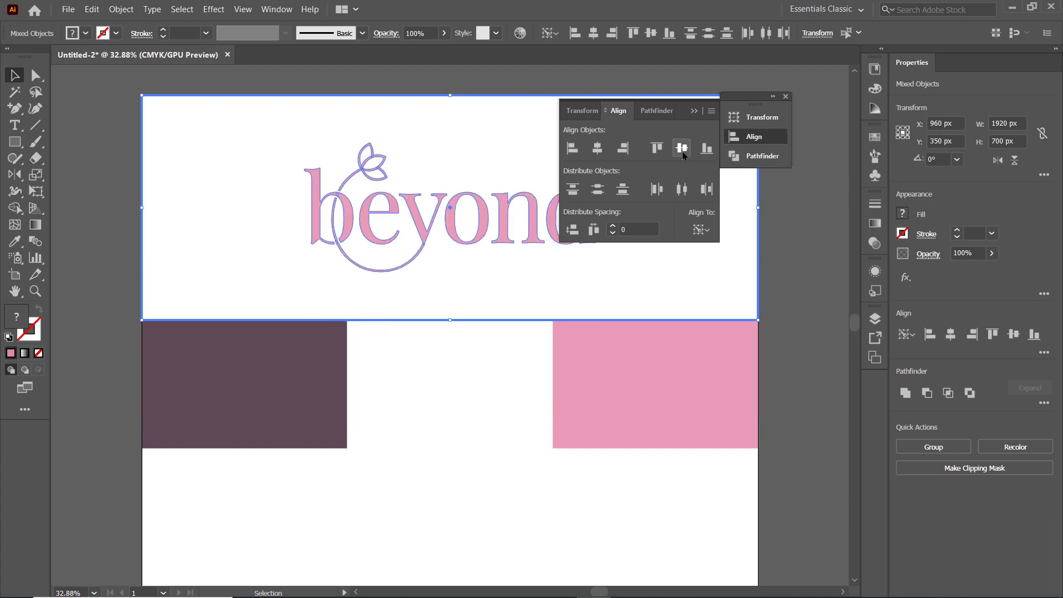
Shrink the centred wordmark and place smaller copies, about 359 px wide, on the three middle-row rectangles
{"action": "left_click", "coordinate": [695, 112]}
{"action": "left_click_drag", "start_coordinate": [729, 96], "coordinate": [783, 94]}
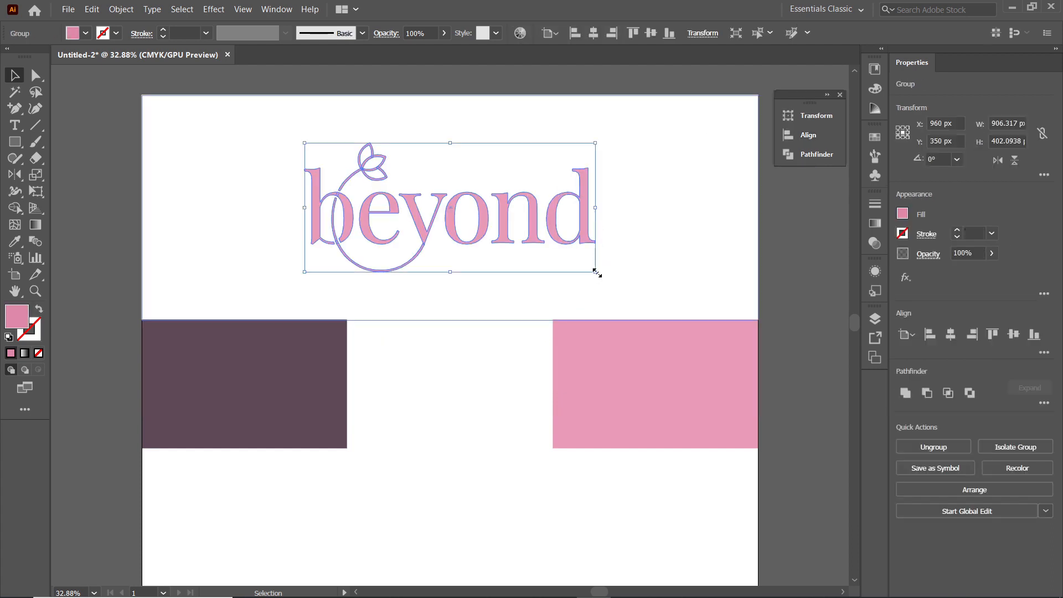
{"action": "left_click_drag", "start_coordinate": [596, 273], "coordinate": [524, 240]}
{"action": "left_click_drag", "start_coordinate": [429, 206], "coordinate": [226, 383]}
{"action": "left_click_drag", "start_coordinate": [323, 417], "coordinate": [670, 389]}
Fill the wordmark copy on the pink rectangle with white and the copy on the white middle-row rectangle with dark grey
{"action": "left_click", "coordinate": [86, 33]}
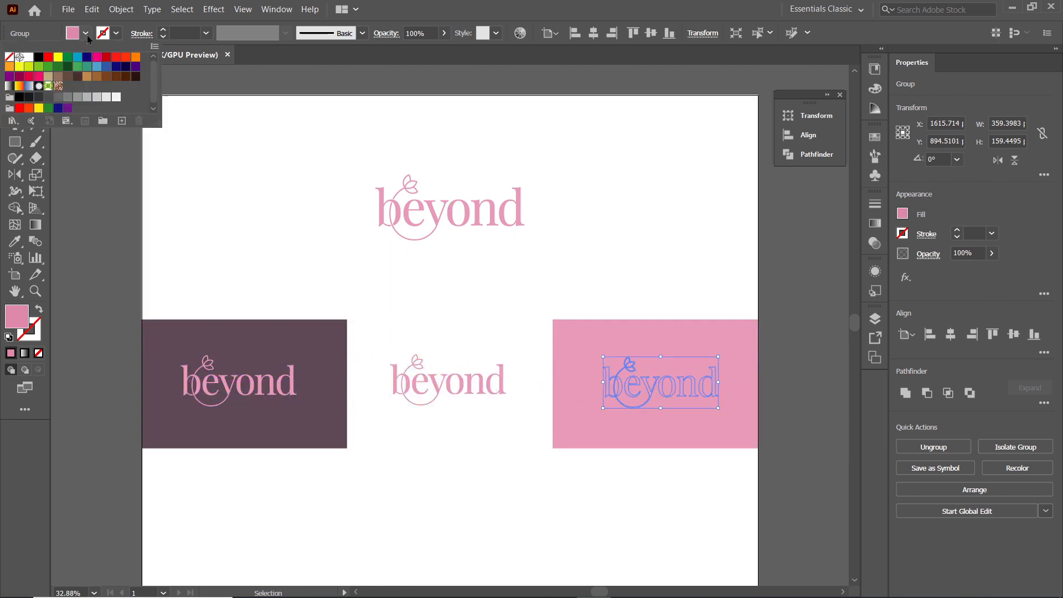
{"action": "left_click", "coordinate": [25, 58]}
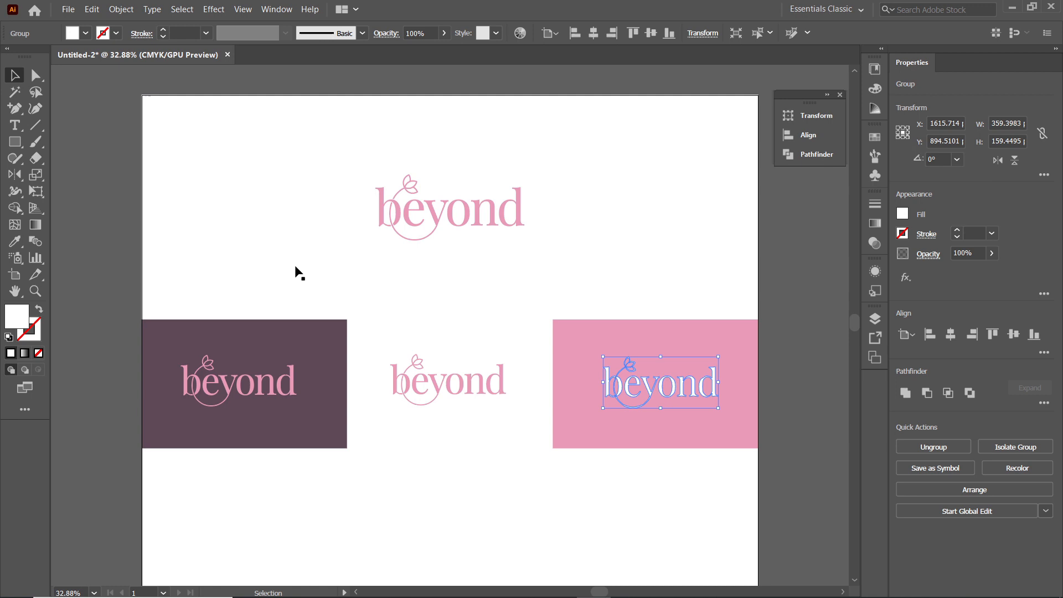
{"action": "left_click", "coordinate": [435, 382]}
{"action": "left_click", "coordinate": [86, 33]}
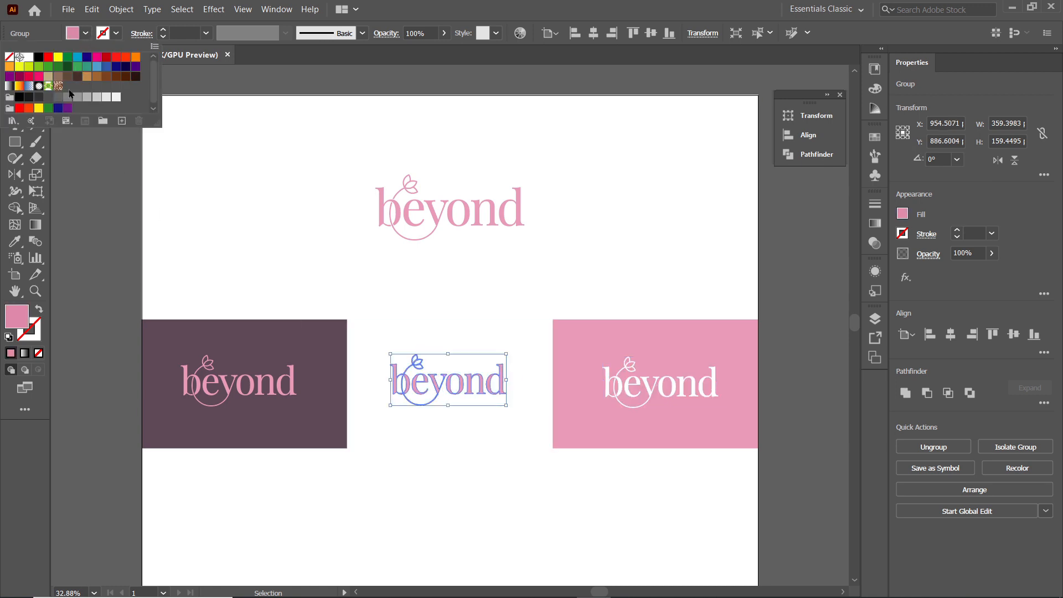
{"action": "left_click", "coordinate": [59, 100]}
{"action": "left_click", "coordinate": [789, 312]}
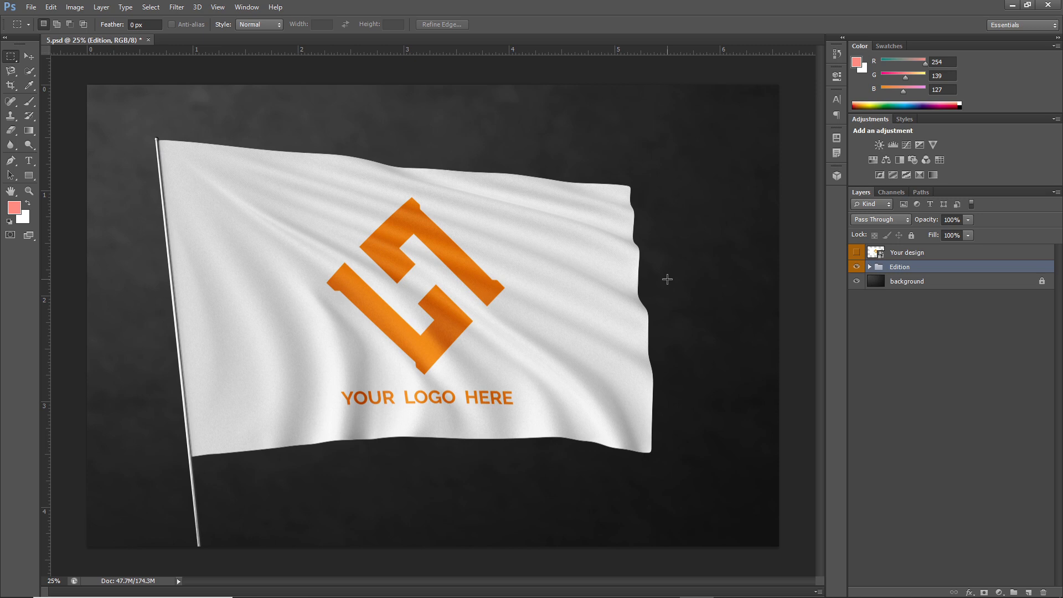
In Photoshop, crop the 5.psd flag mockup on all four sides so only the white fabric around the placeholder logo remains
{"action": "key", "text": "v"}
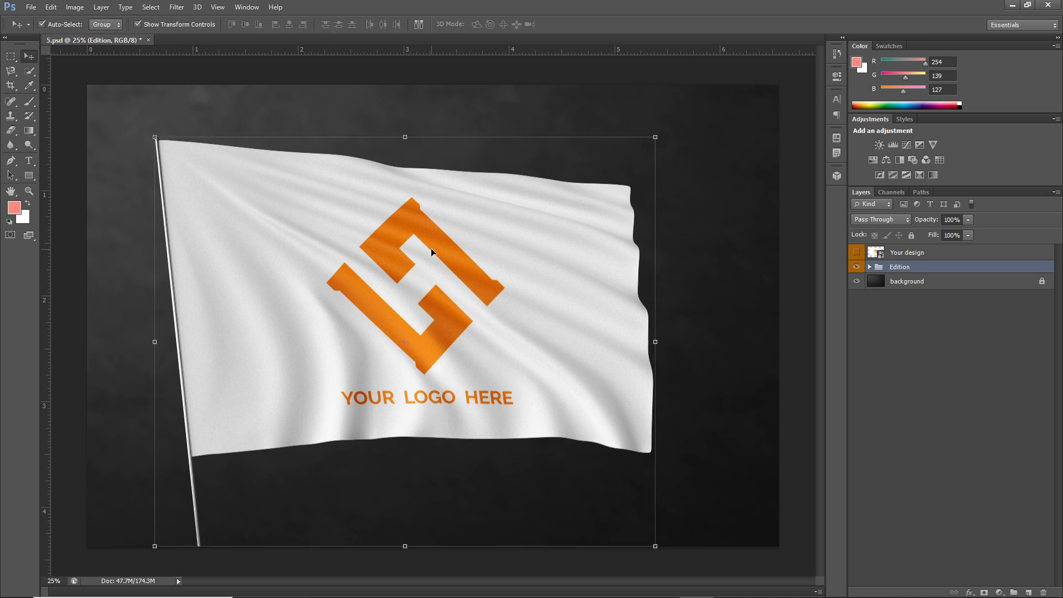
{"action": "left_click", "coordinate": [10, 86]}
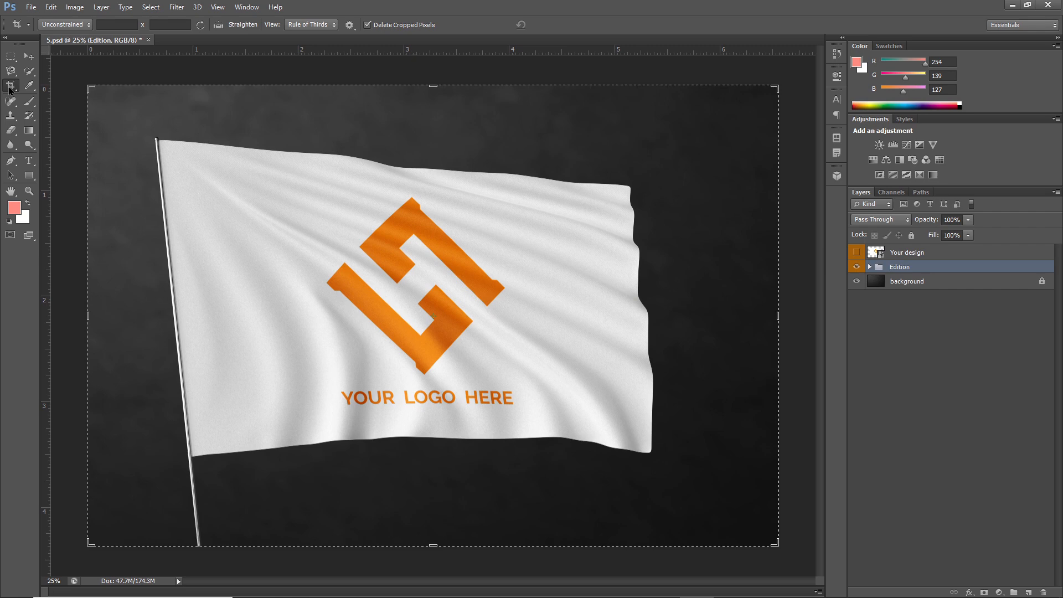
{"action": "left_click_drag", "start_coordinate": [87, 318], "coordinate": [139, 317]}
{"action": "left_click_drag", "start_coordinate": [726, 311], "coordinate": [650, 310]}
{"action": "left_click_drag", "start_coordinate": [434, 86], "coordinate": [434, 136]}
{"action": "left_click_drag", "start_coordinate": [433, 492], "coordinate": [433, 439]}
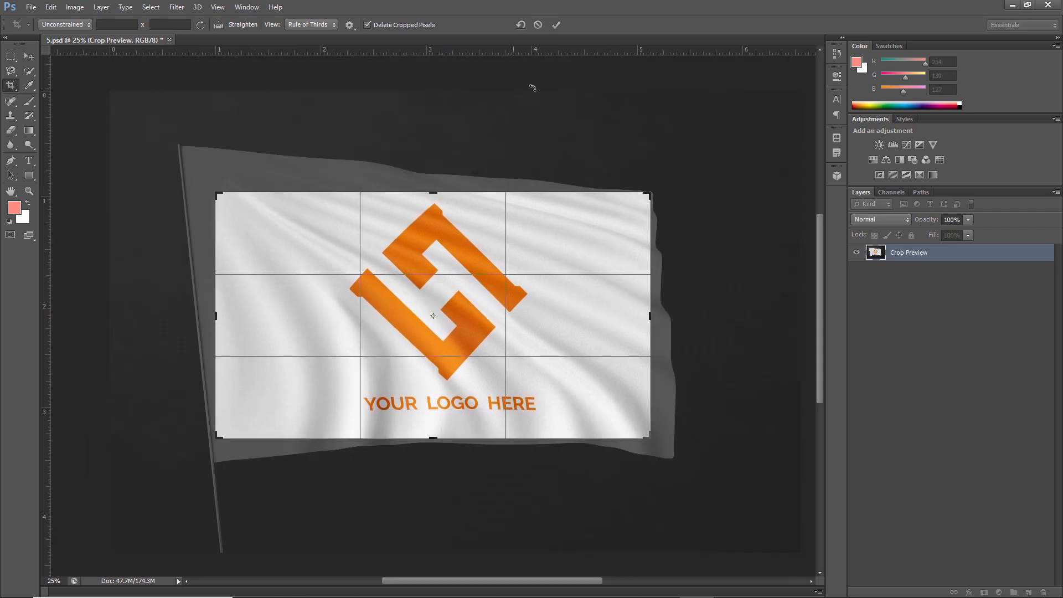
{"action": "left_click", "coordinate": [556, 25]}
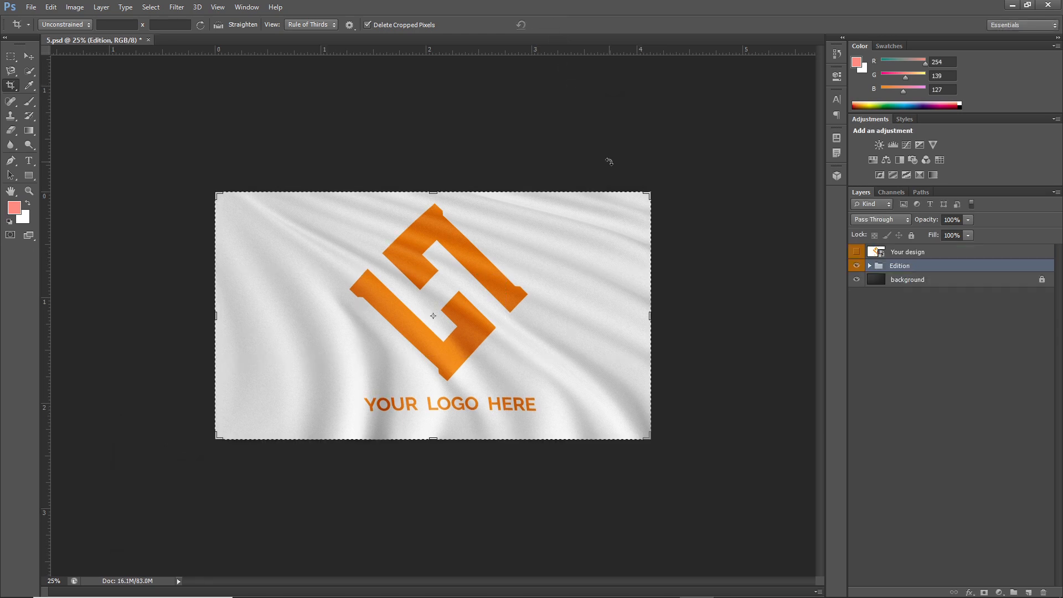
Open the contents of the Your design smart object and hide the placeholder logo layer
{"action": "double_click", "coordinate": [875, 252]}
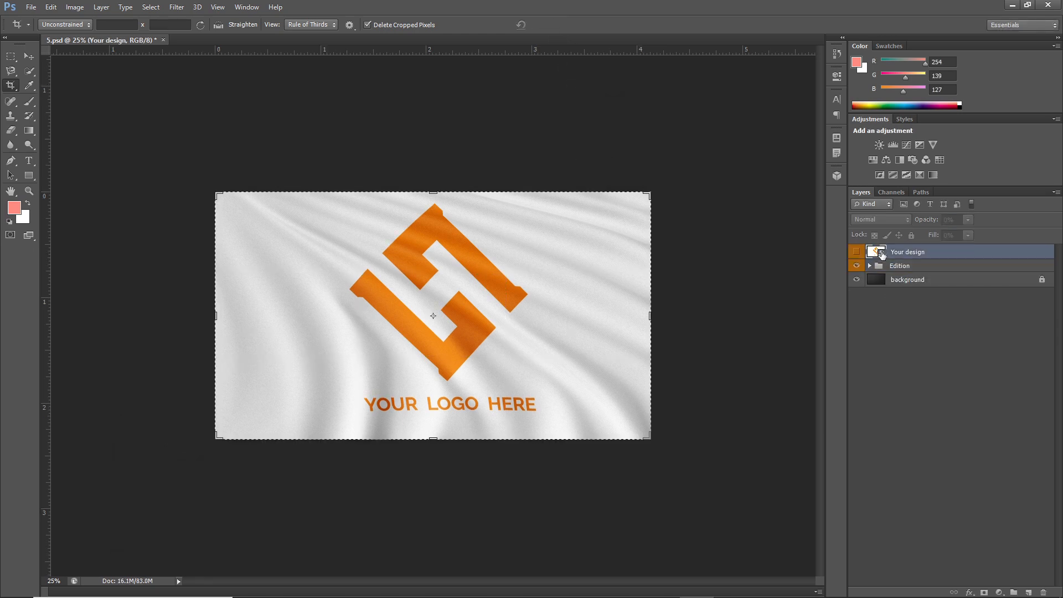
{"action": "left_click", "coordinate": [589, 264]}
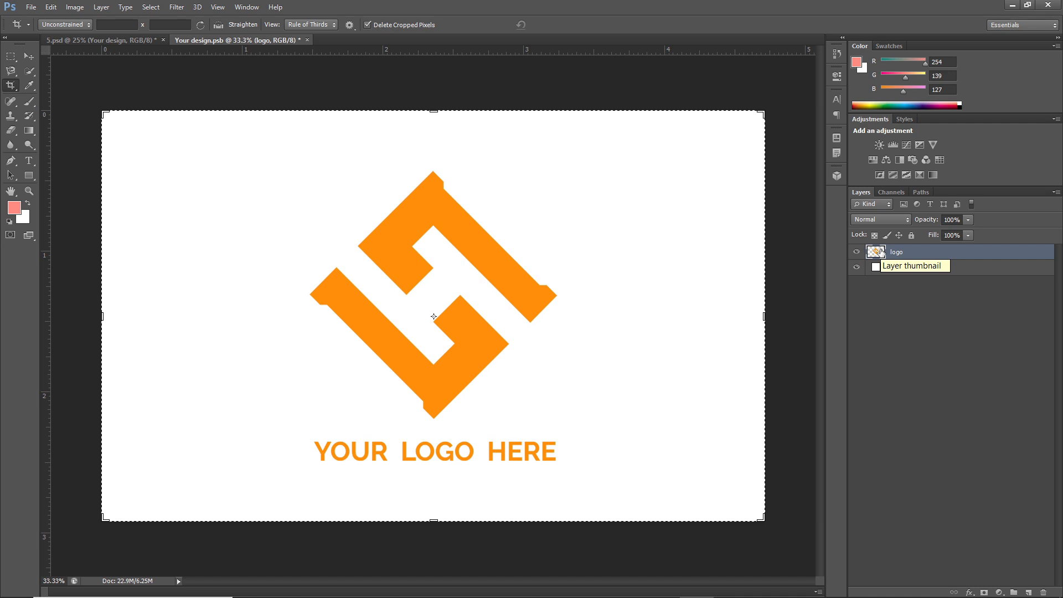
{"action": "left_click", "coordinate": [857, 252]}
Set the solid colour of the smart object's background layer to hex de87aa
{"action": "left_click", "coordinate": [875, 268]}
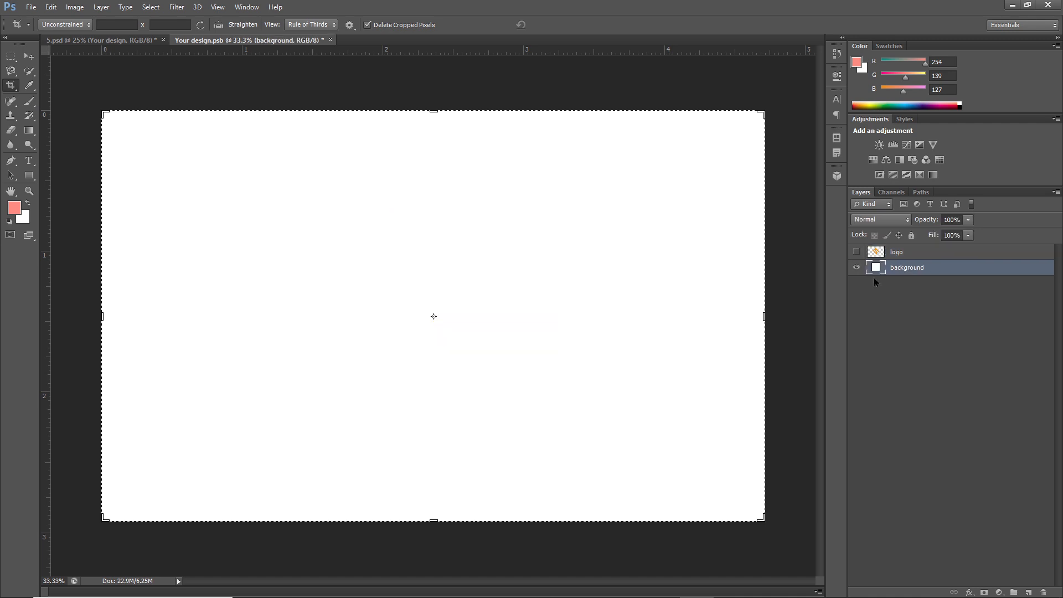
{"action": "double_click", "coordinate": [874, 269]}
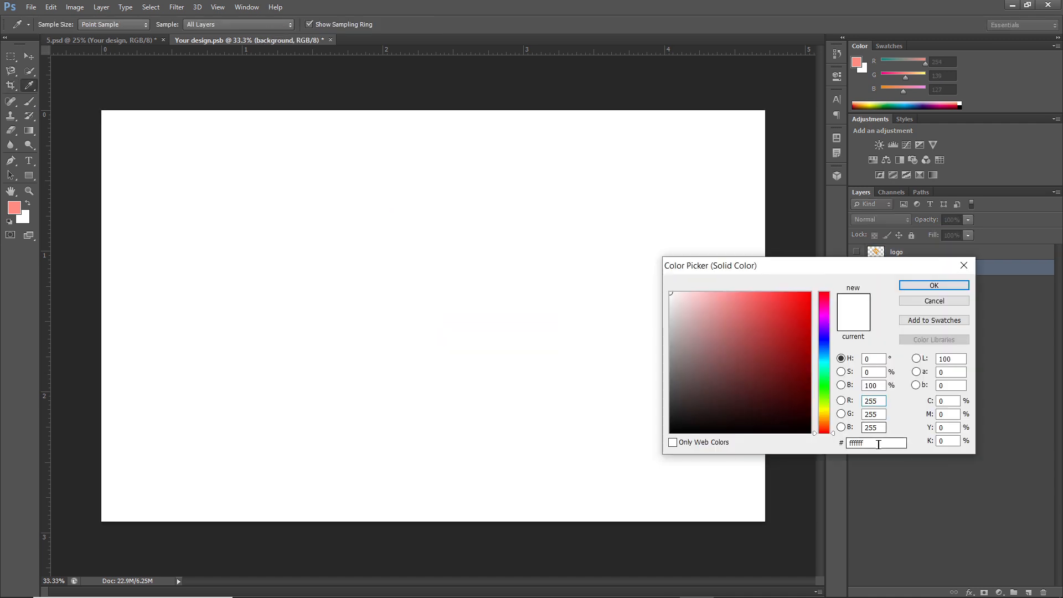
{"action": "type", "text": "de87"}
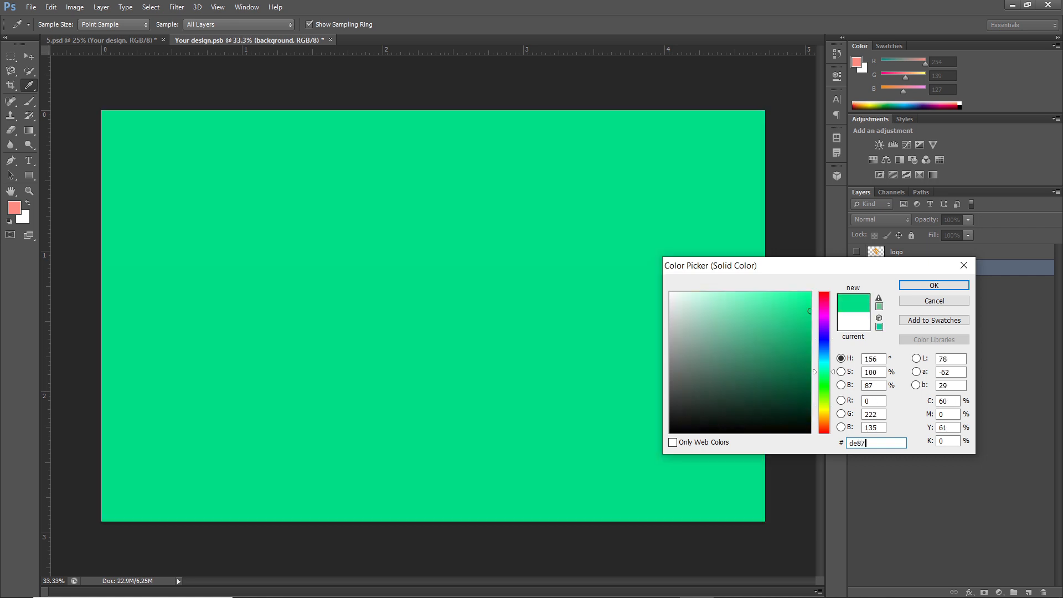
{"action": "type", "text": "aa"}
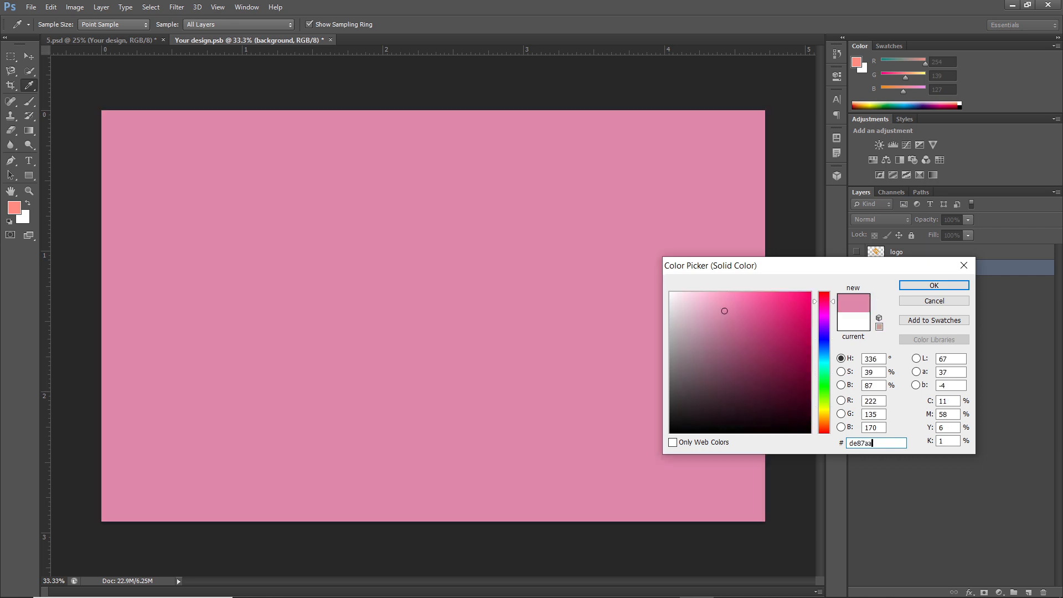
{"action": "left_click", "coordinate": [942, 287]}
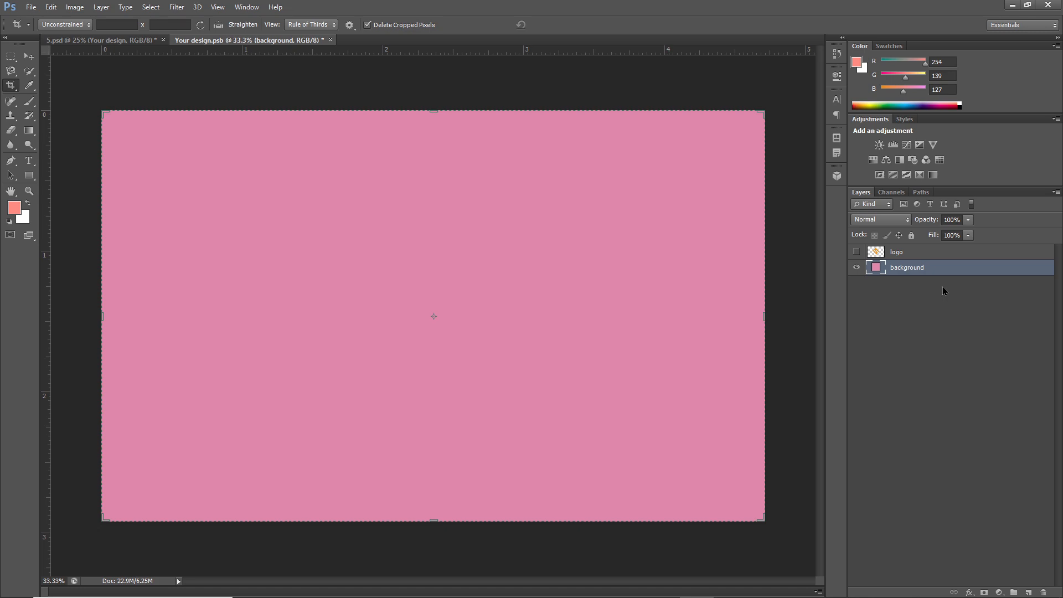
Place beyond.png over the pink background and scale it down about its centre to about 7.3%
{"action": "left_click", "coordinate": [29, 56]}
{"action": "left_click", "coordinate": [31, 6]}
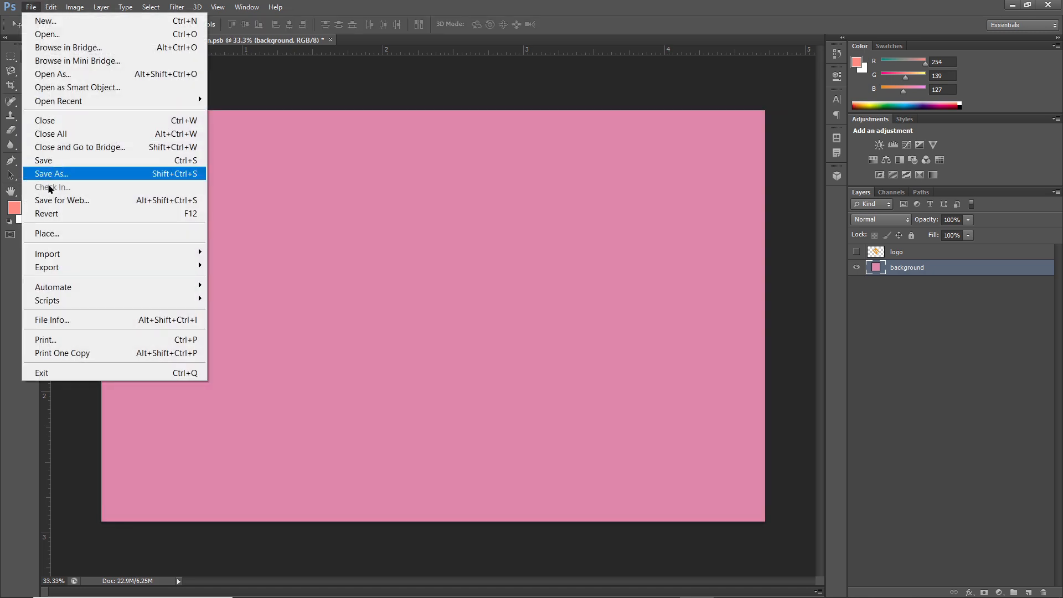
{"action": "left_click", "coordinate": [47, 233]}
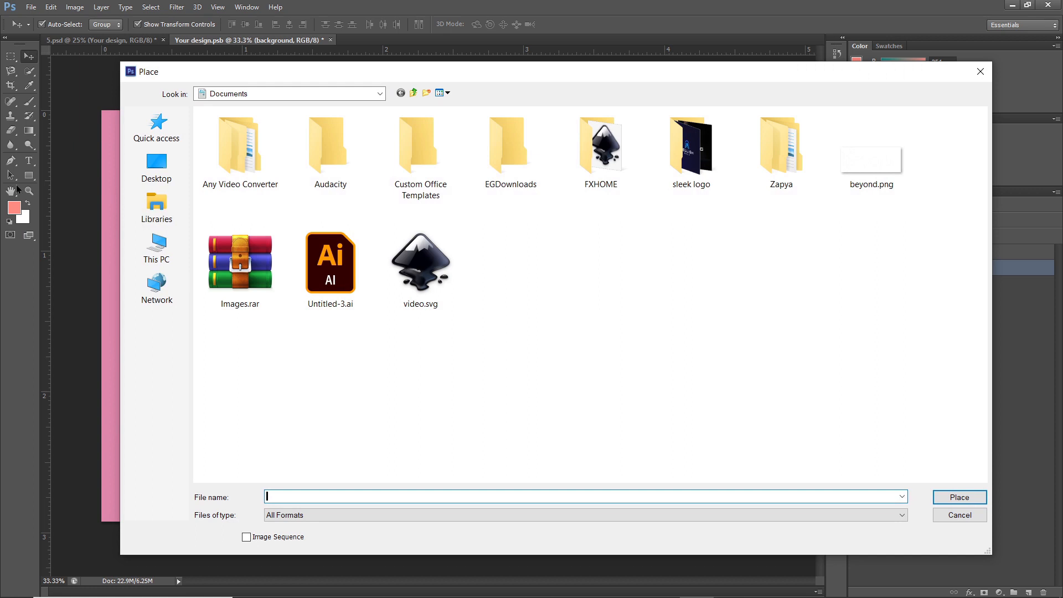
{"action": "double_click", "coordinate": [893, 162]}
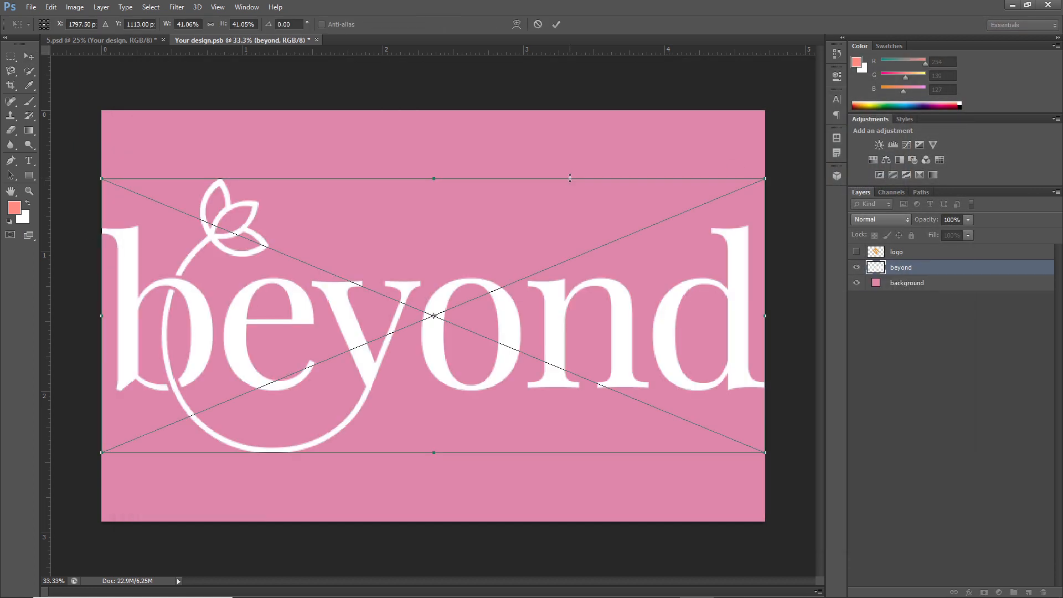
{"action": "left_click", "coordinate": [556, 24]}
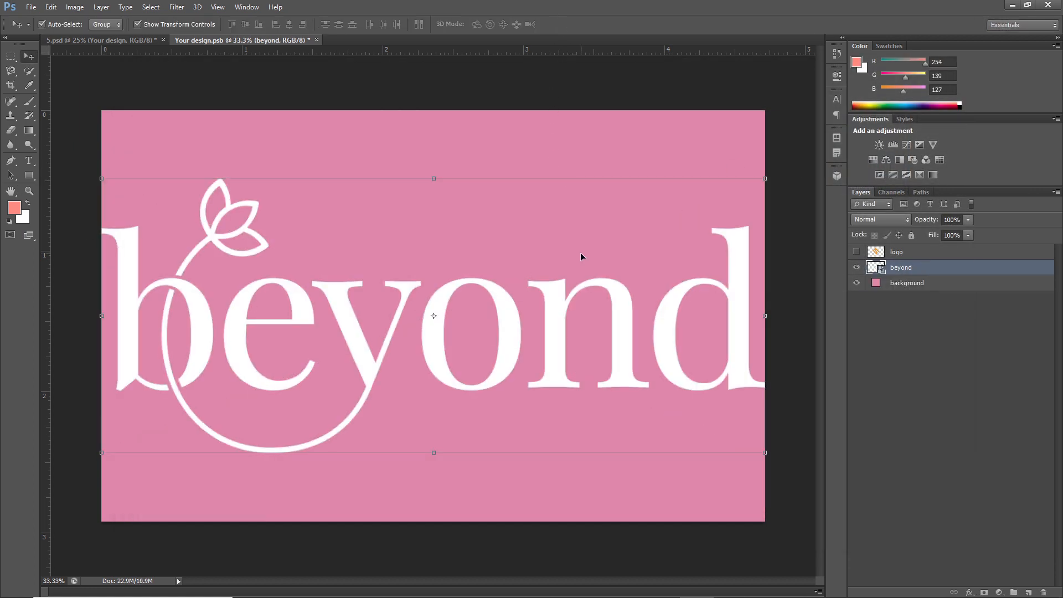
{"action": "left_click_drag", "start_coordinate": [766, 453], "coordinate": [477, 381]}
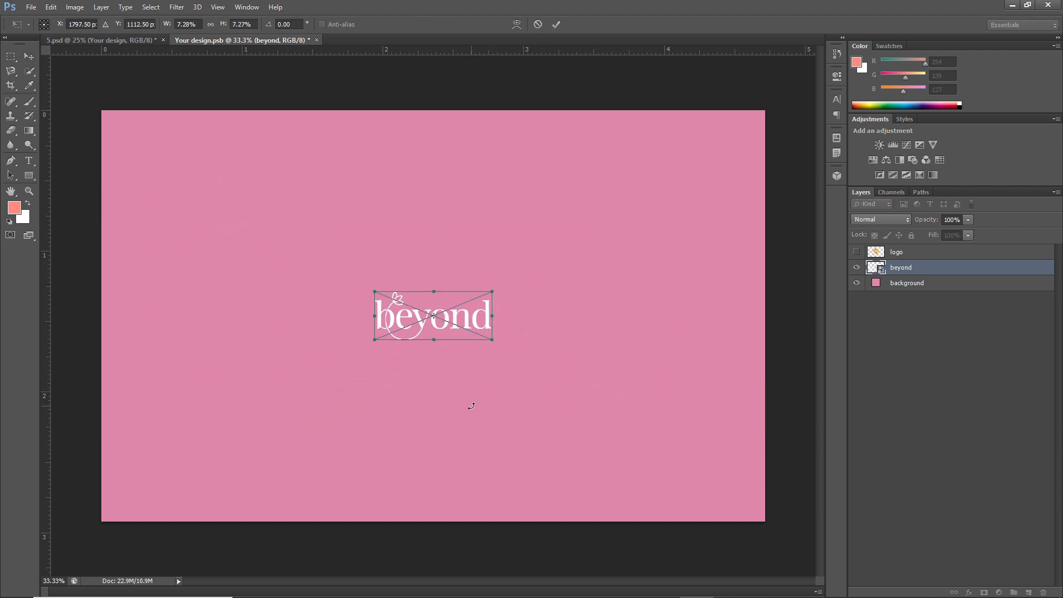
{"action": "left_click", "coordinate": [556, 24]}
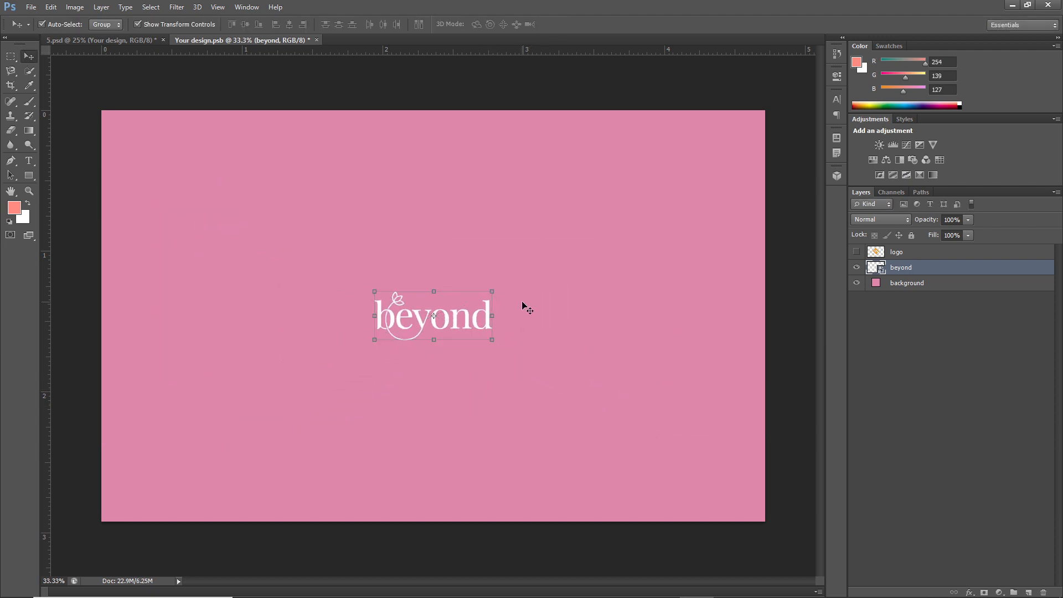
Close the Your design smart object and save its changes so the pink wordmark design updates the fabric mockup
{"action": "left_click", "coordinate": [316, 40]}
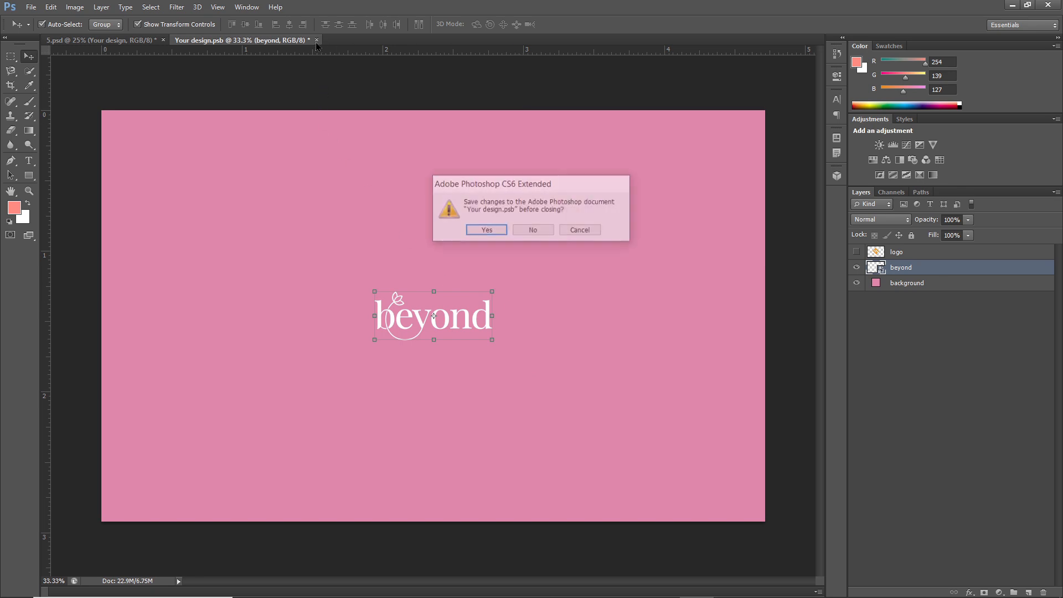
{"action": "left_click", "coordinate": [490, 228]}
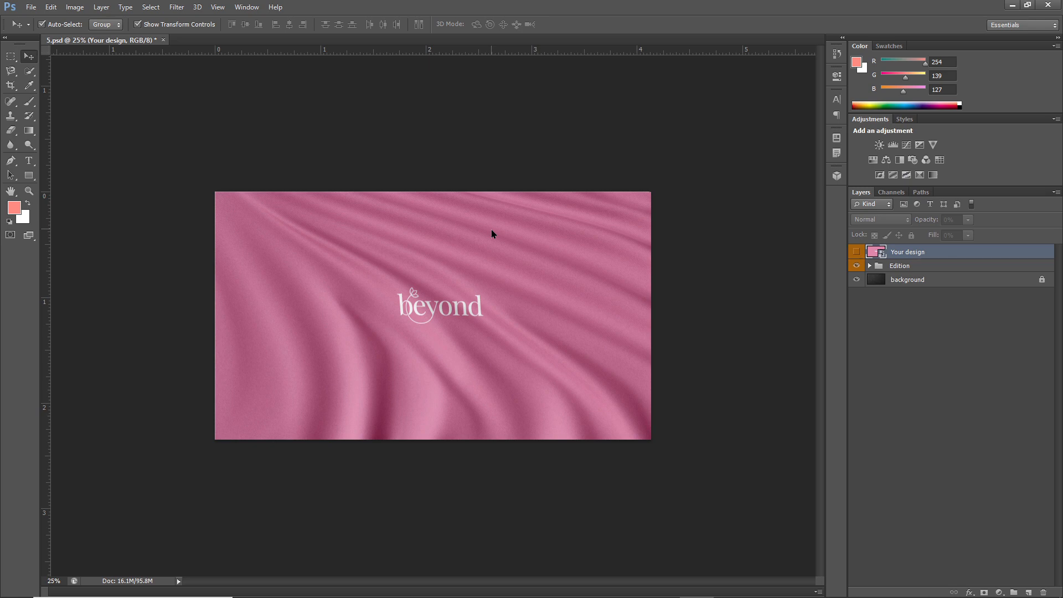
{"action": "left_click", "coordinate": [404, 296]}
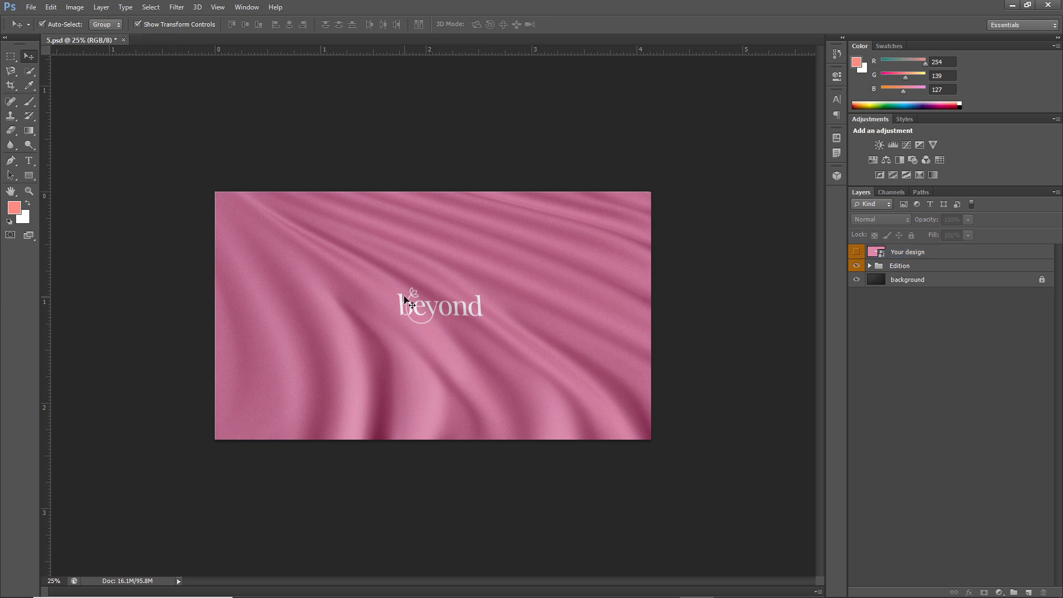
Save the finished mockup as a JPEG copy named 5.jpg in the Documents folder
{"action": "left_click", "coordinate": [31, 6]}
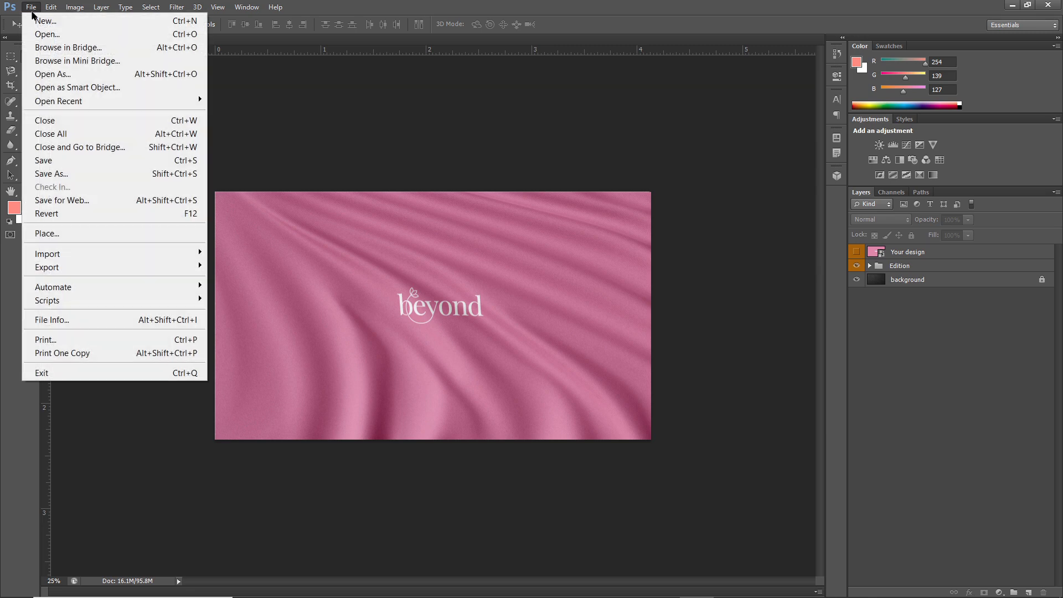
{"action": "left_click", "coordinate": [91, 174]}
{"action": "left_click", "coordinate": [347, 391]}
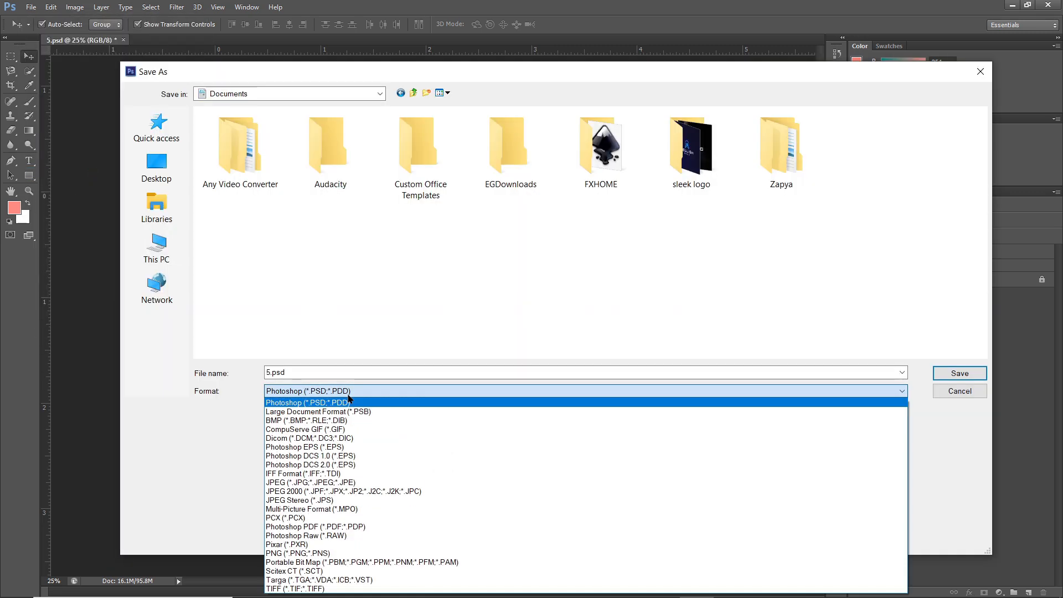
{"action": "left_click", "coordinate": [368, 482]}
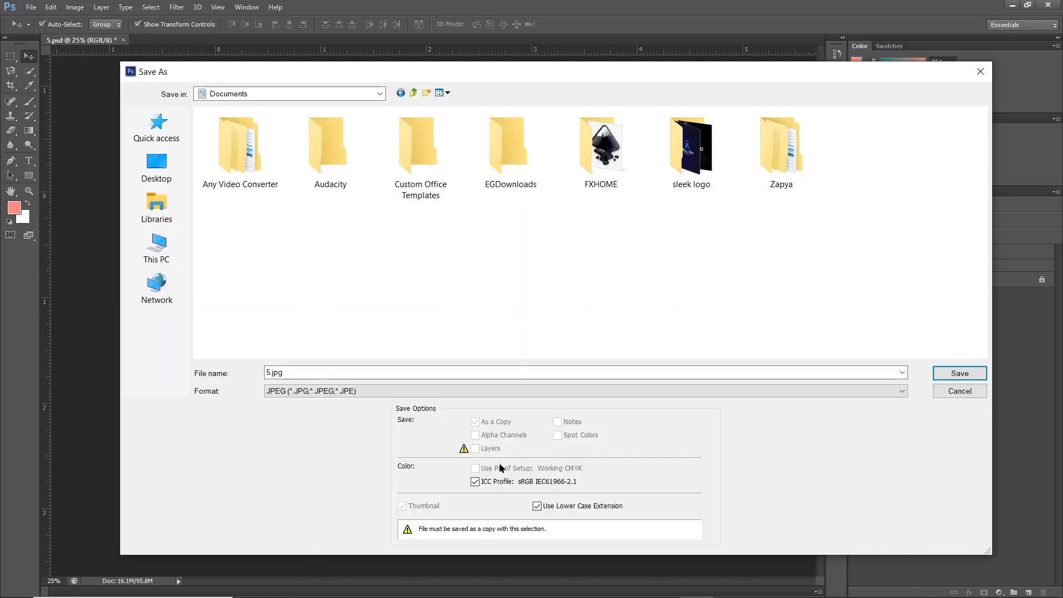
{"action": "left_click", "coordinate": [959, 373]}
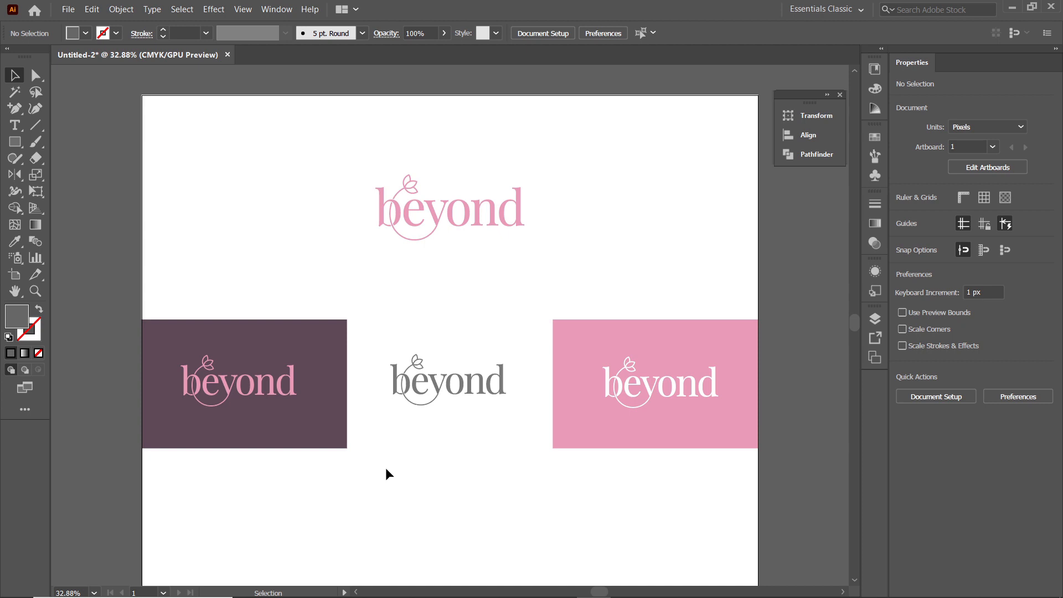
In Illustrator, place 5.jpg on the empty area below the row of coloured rectangles
{"action": "left_click", "coordinate": [68, 10]}
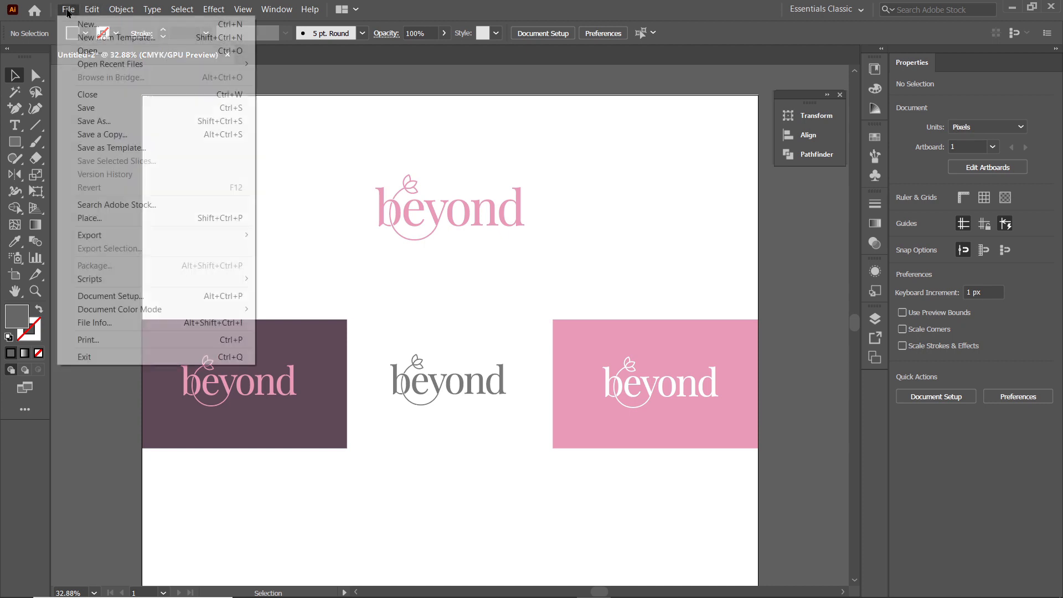
{"action": "left_click", "coordinate": [112, 218]}
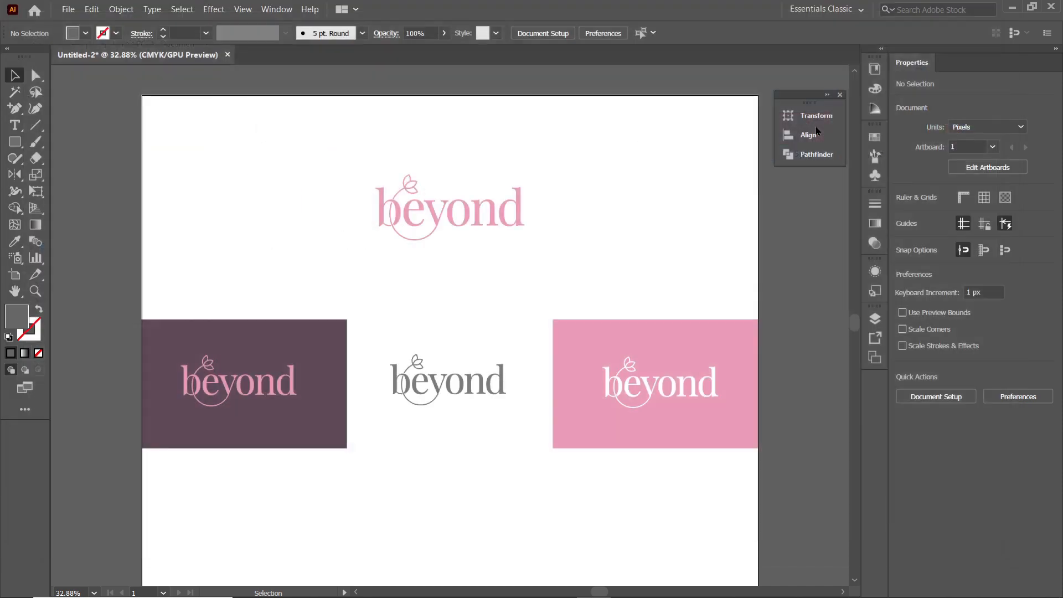
{"action": "scroll", "coordinate": [332, 304], "scroll_direction": "down", "scroll_amount": 3}
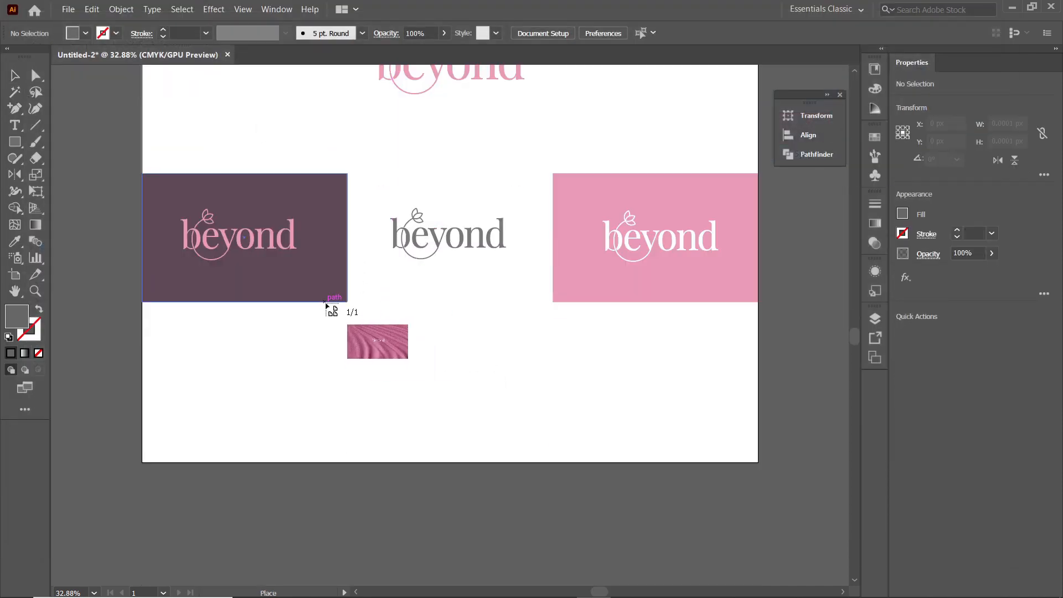
{"action": "left_click_drag", "start_coordinate": [324, 301], "coordinate": [587, 458]}
{"action": "left_click_drag", "start_coordinate": [604, 468], "coordinate": [605, 468]}
Enlarge the placed fabric image and rotate it about 19° counter-clockwise so it covers the lower part of the artboard
{"action": "key", "text": "ctrl+minus"}
{"action": "key", "text": "ctrl+minus"}
{"action": "key", "text": "ctrl+minus"}
{"action": "left_click_drag", "start_coordinate": [515, 306], "coordinate": [624, 314]}
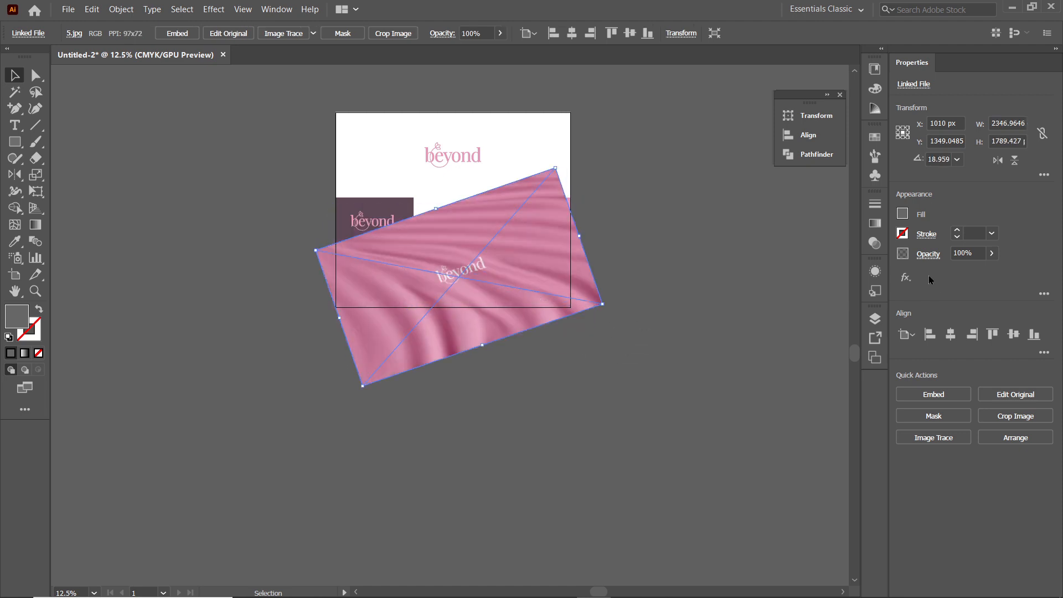
Lower the fabric image's opacity to 54% and move it slightly down and left, centred at about X 962, Y 1389 px
{"action": "left_click", "coordinate": [991, 253]}
{"action": "left_click", "coordinate": [968, 273]}
{"action": "left_click_drag", "start_coordinate": [474, 298], "coordinate": [474, 301]}
Send the fabric image to the back behind the coloured rectangles and set its opacity to 100%
{"action": "right_click", "coordinate": [512, 277]}
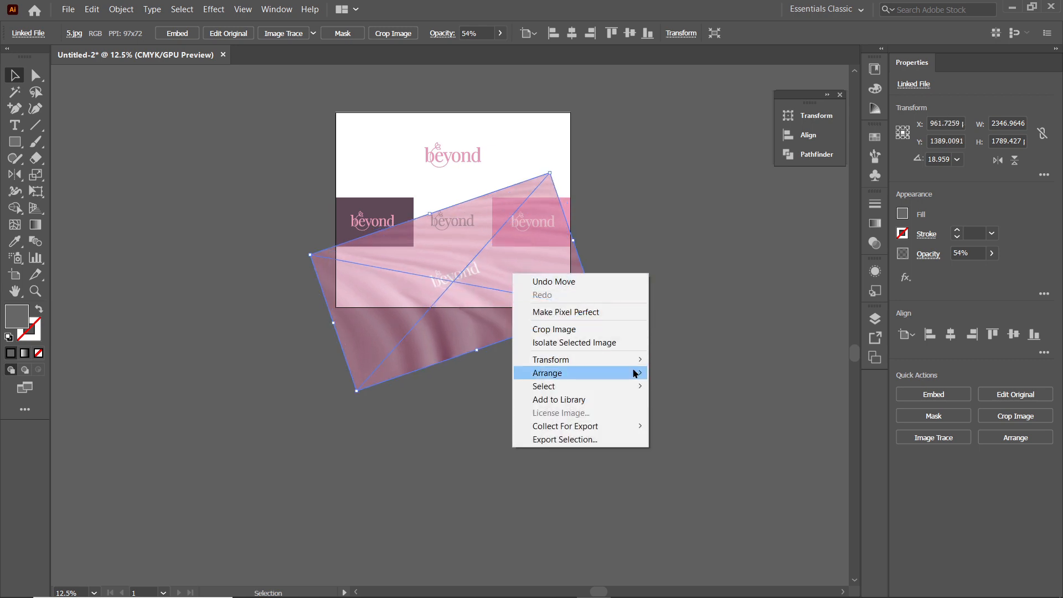
{"action": "mouse_move", "coordinate": [636, 372]}
{"action": "left_click", "coordinate": [686, 412]}
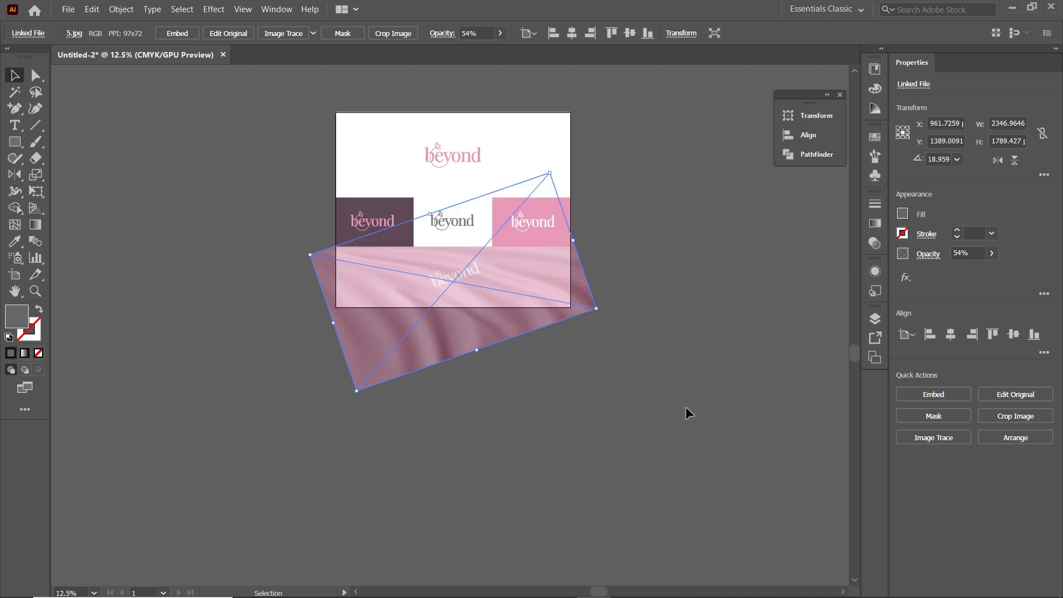
{"action": "left_click", "coordinate": [991, 253]}
{"action": "left_click_drag", "start_coordinate": [967, 274], "coordinate": [1059, 274]}
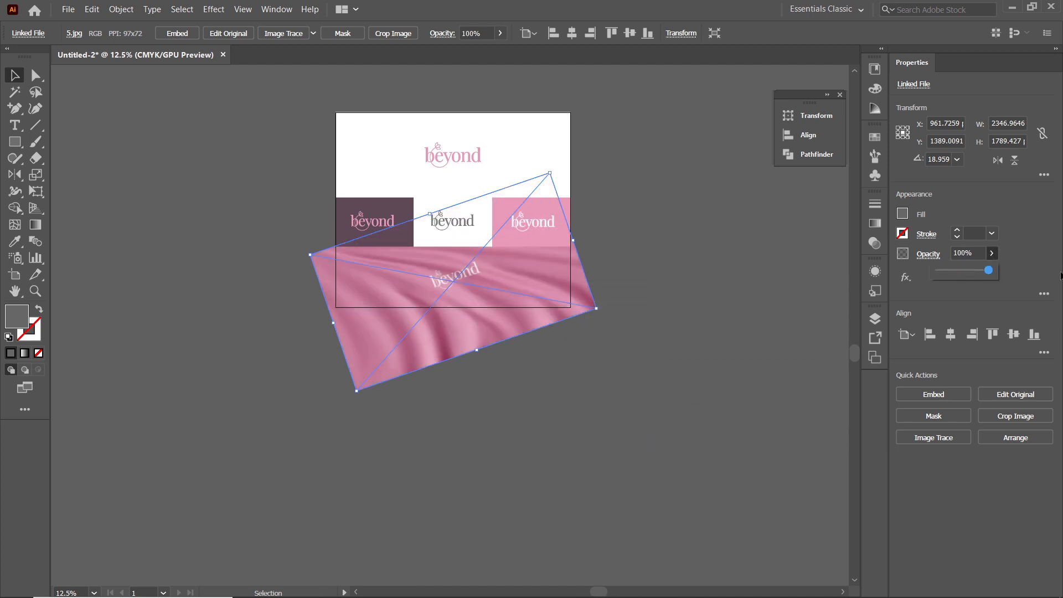
Draw a rectangle about 1931 × 500 px over the fabric, spanning the artboard width from the coloured rectangles to the bottom edge
{"action": "left_click", "coordinate": [15, 142]}
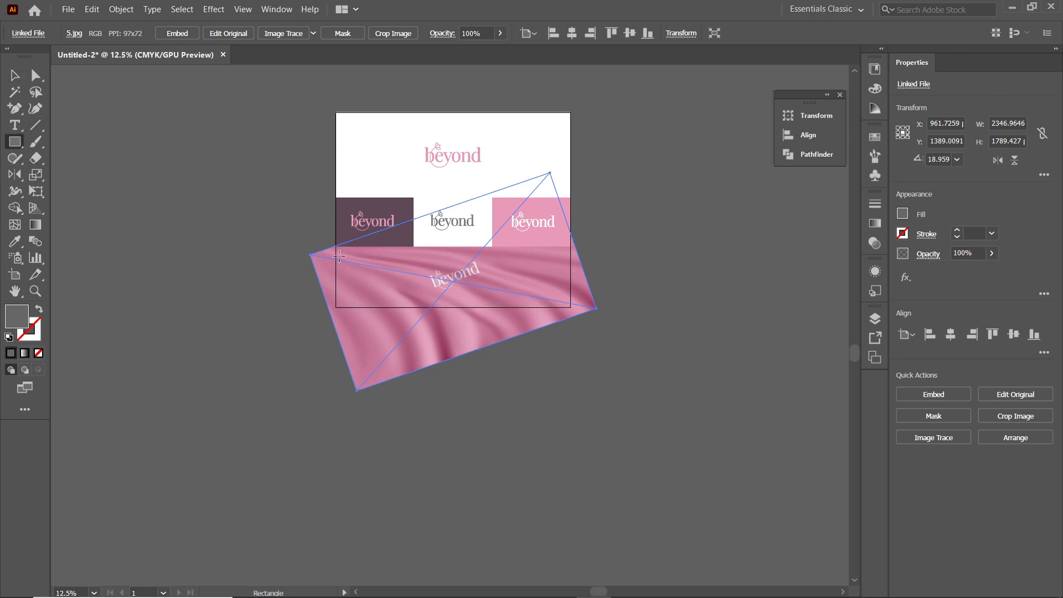
{"action": "left_click_drag", "start_coordinate": [335, 246], "coordinate": [570, 307]}
{"action": "key", "text": "v"}
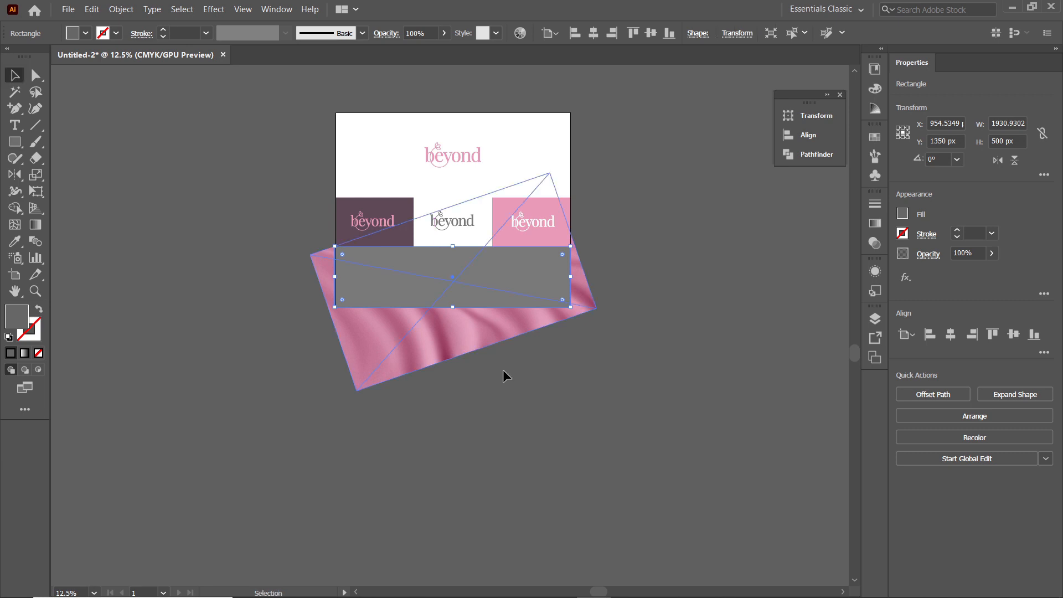
Make a clipping mask from the rectangle and the fabric image, and deselect the result
{"action": "right_click", "coordinate": [536, 292]}
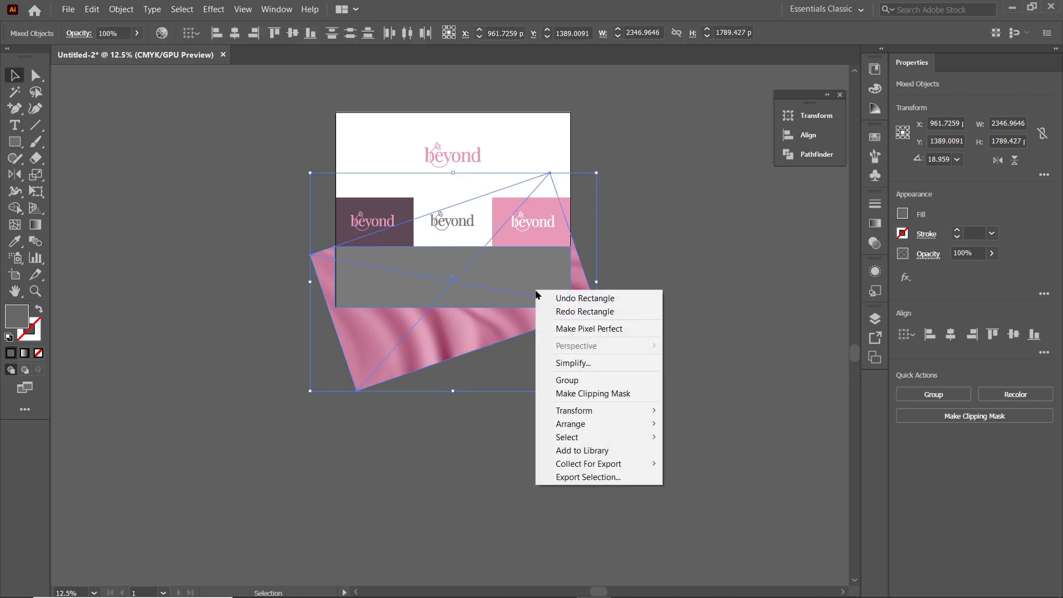
{"action": "left_click", "coordinate": [569, 394]}
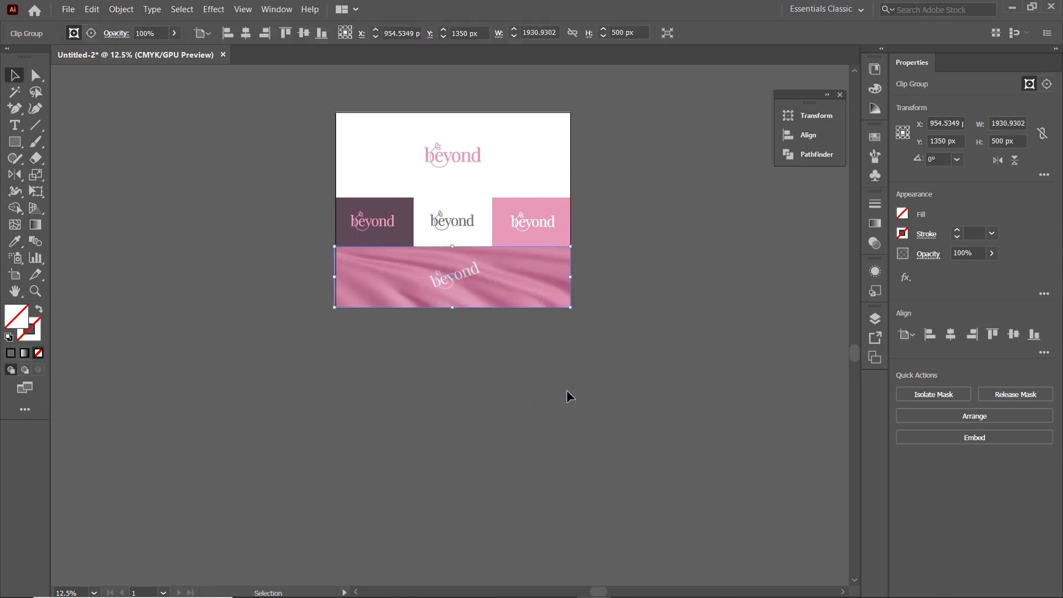
{"action": "key", "text": "ctrl+0"}
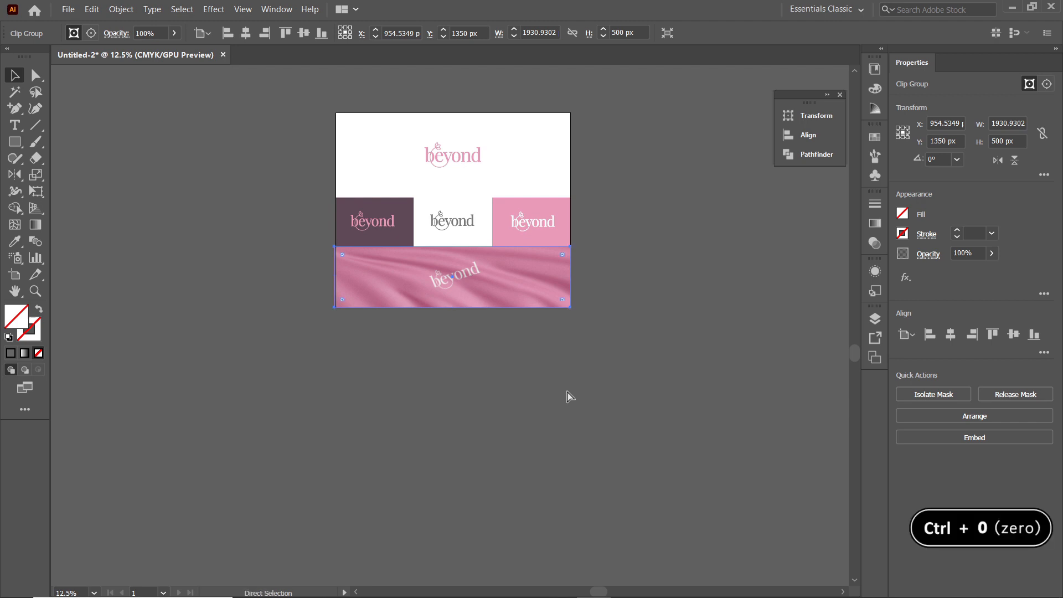
{"action": "key", "text": "ctrl+0"}
{"action": "left_click", "coordinate": [115, 395]}
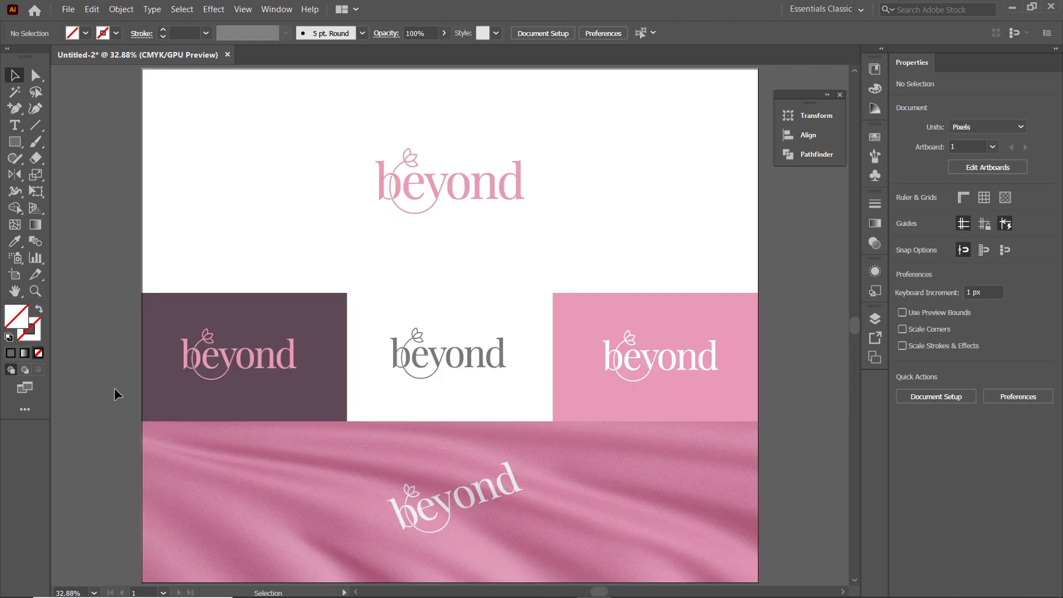